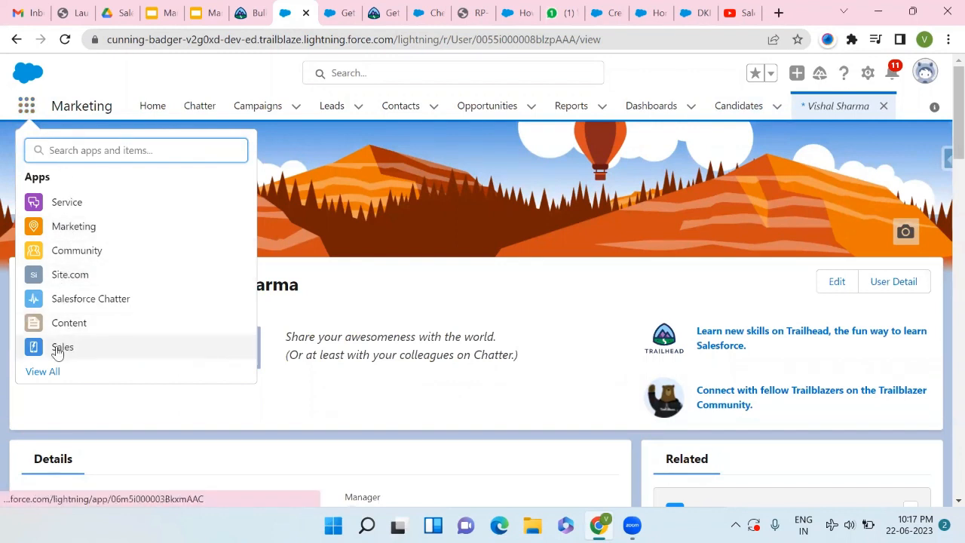
- Launch the Sales app from the App Launcher to show its Home page and Quarterly Performance chart
click(116, 323)
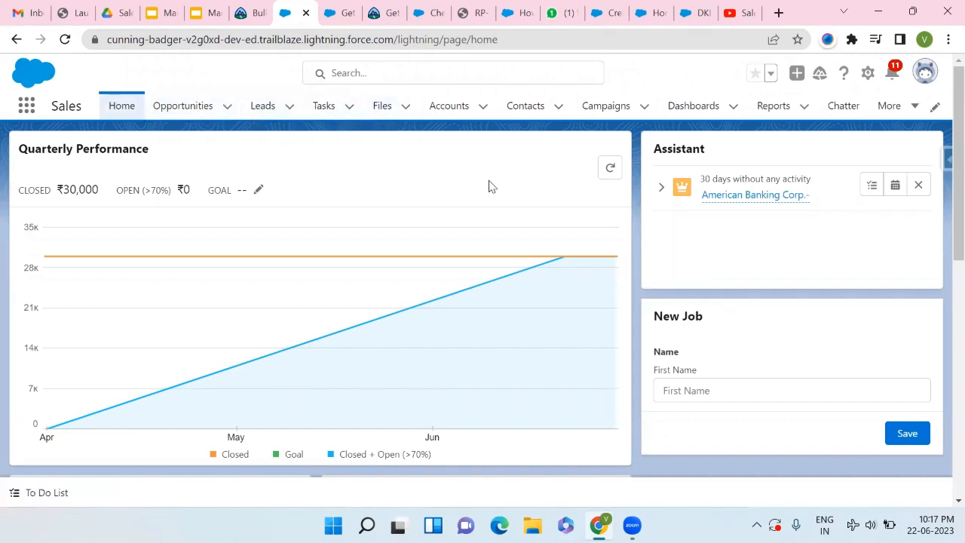
- From the Leads list, start a new lead with salutation Mr
click(306, 118)
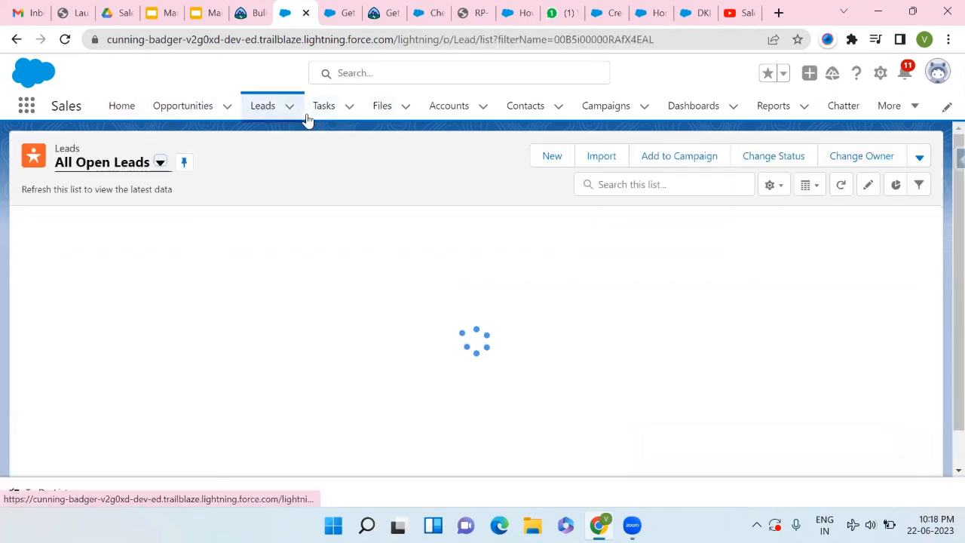
click(566, 158)
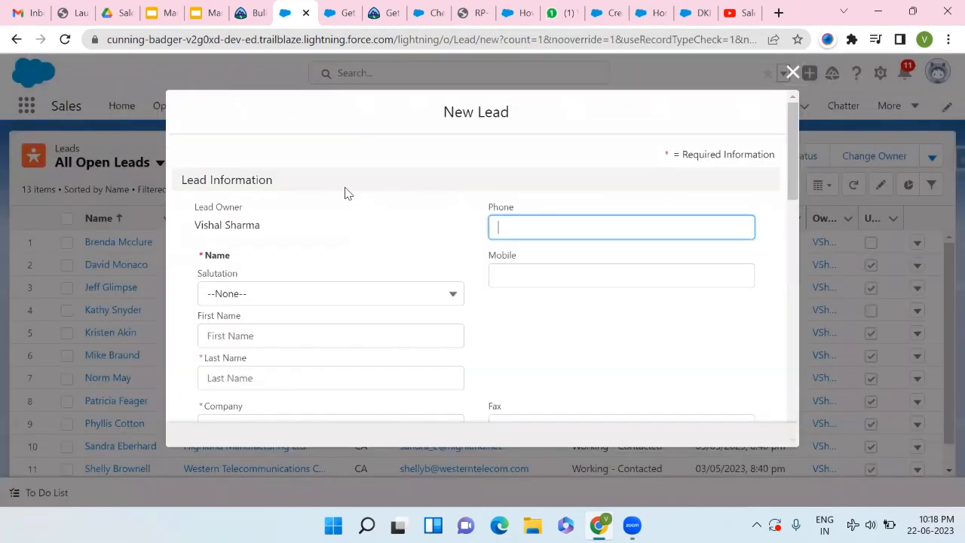
scroll(317, 261, down, 1)
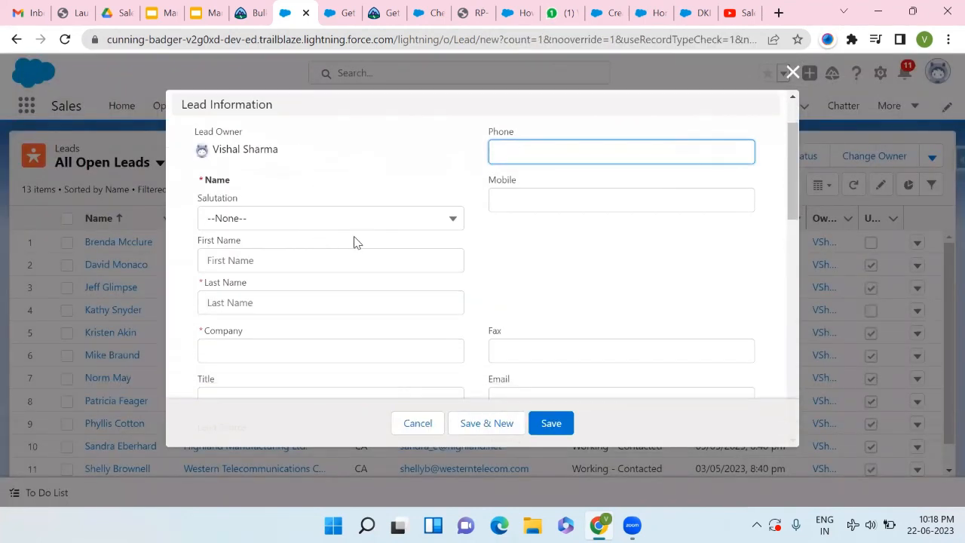
click(381, 230)
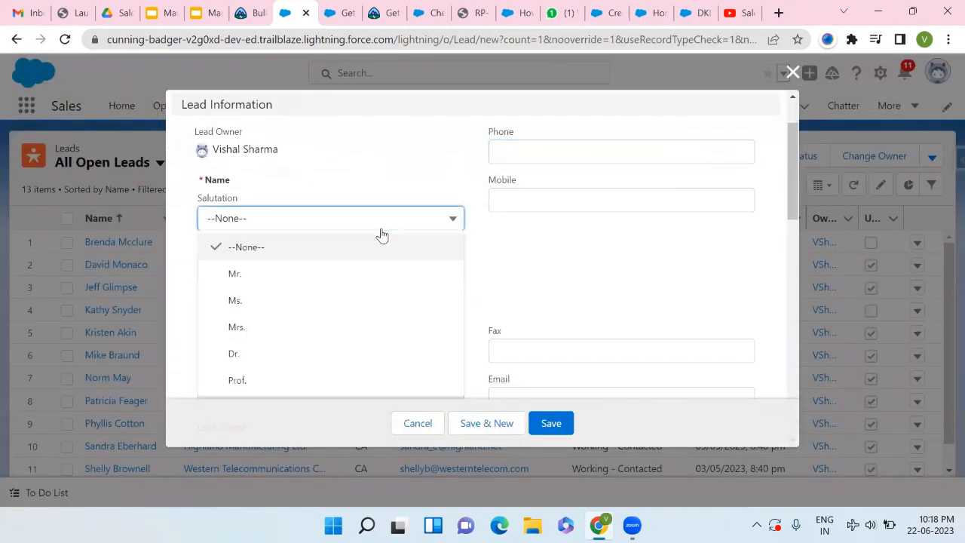
click(251, 275)
- Enter the lead's first and last name, company Honda and title Manager
click(278, 266)
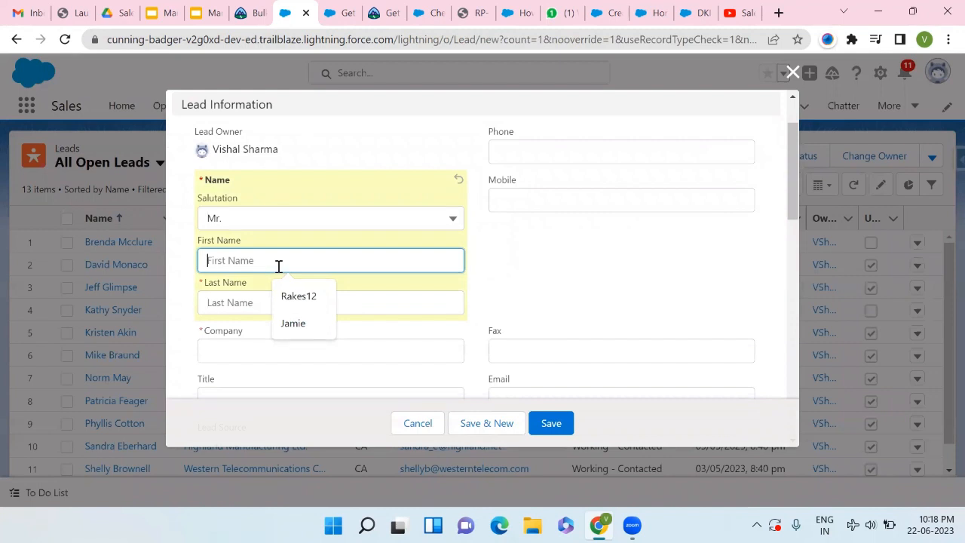
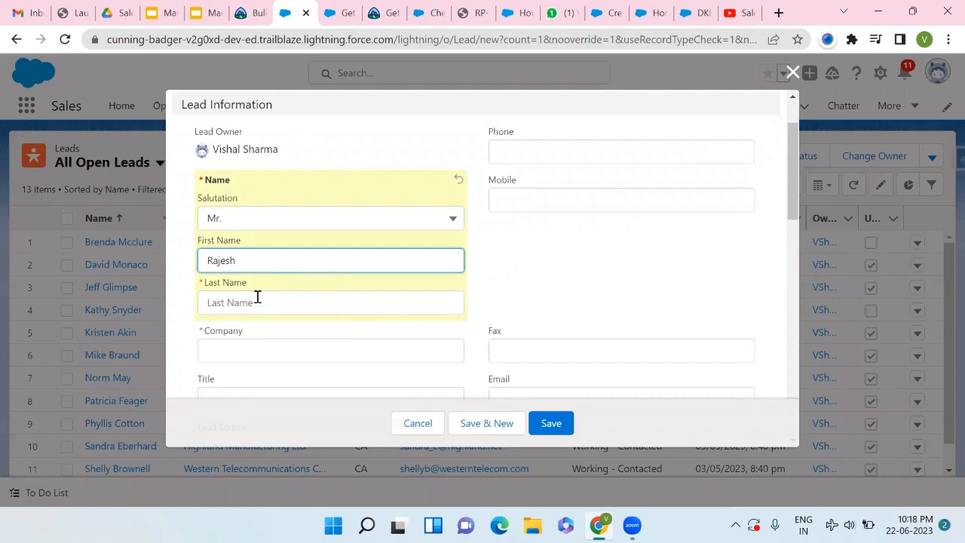
click(245, 308)
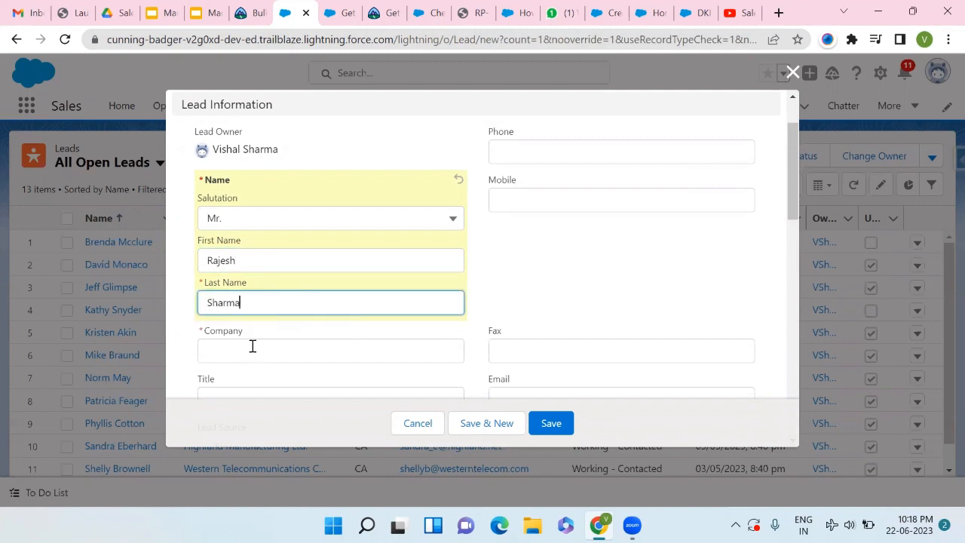
click(252, 346)
scroll(253, 346, down, 1)
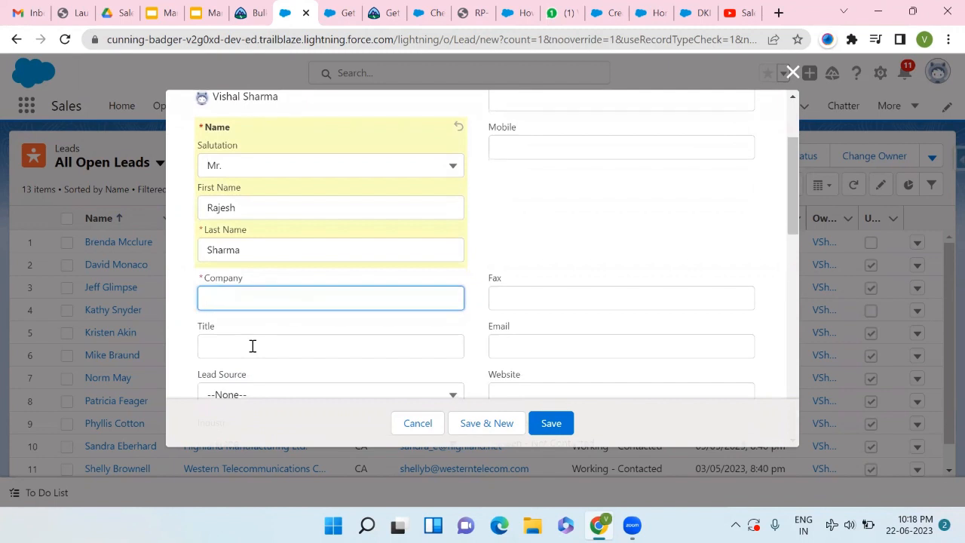
text(Honda)
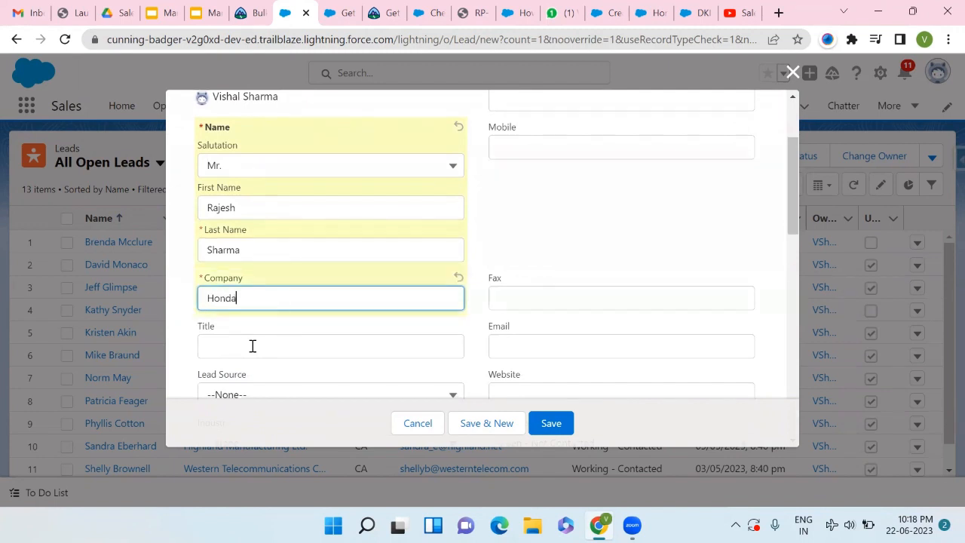
click(252, 347)
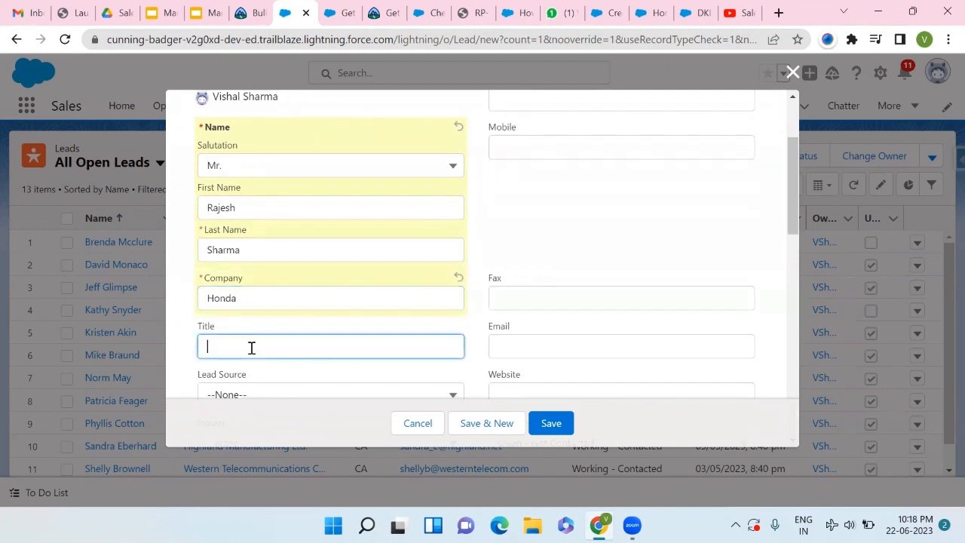
text(Mana)
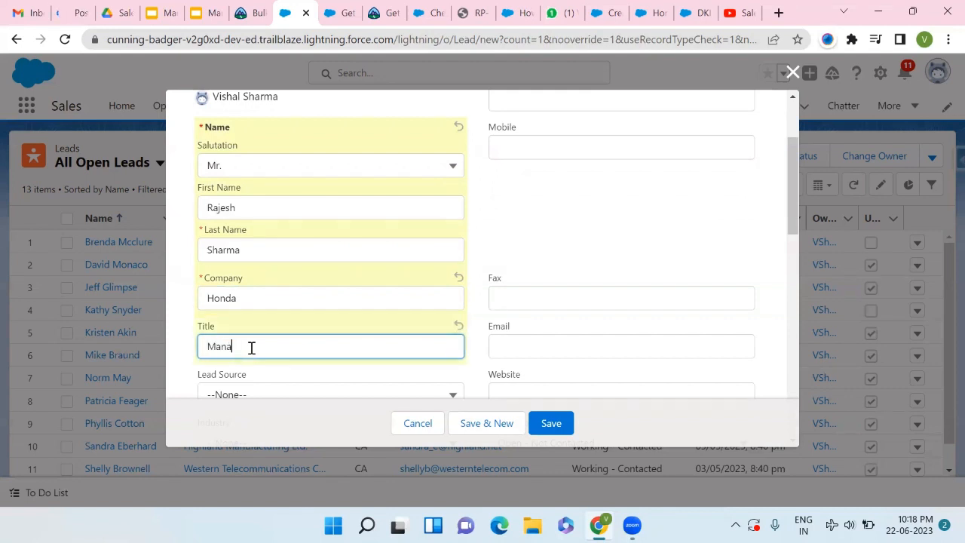
text(ger)
scroll(252, 347, down, 3)
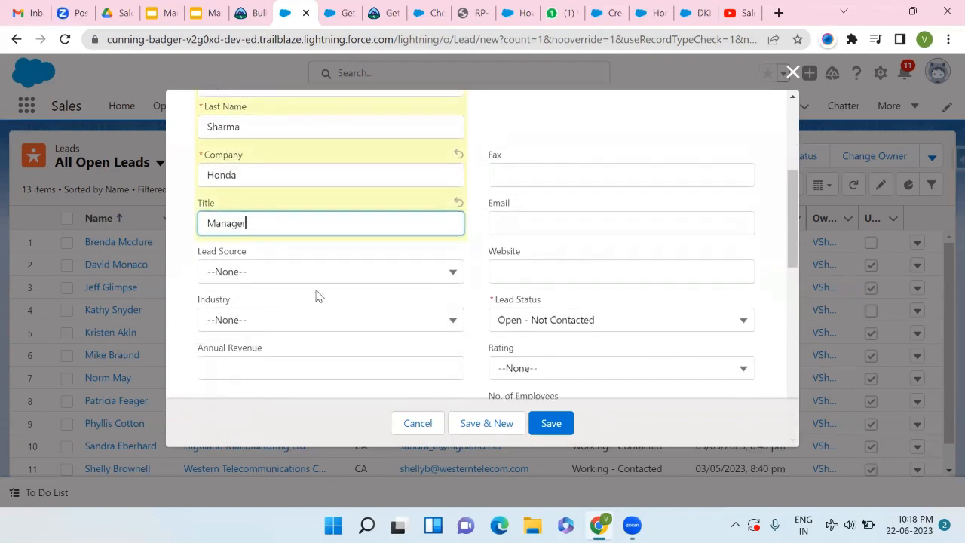
- Set Lead Source to Phone Inquiry and Industry to Engineering
click(345, 273)
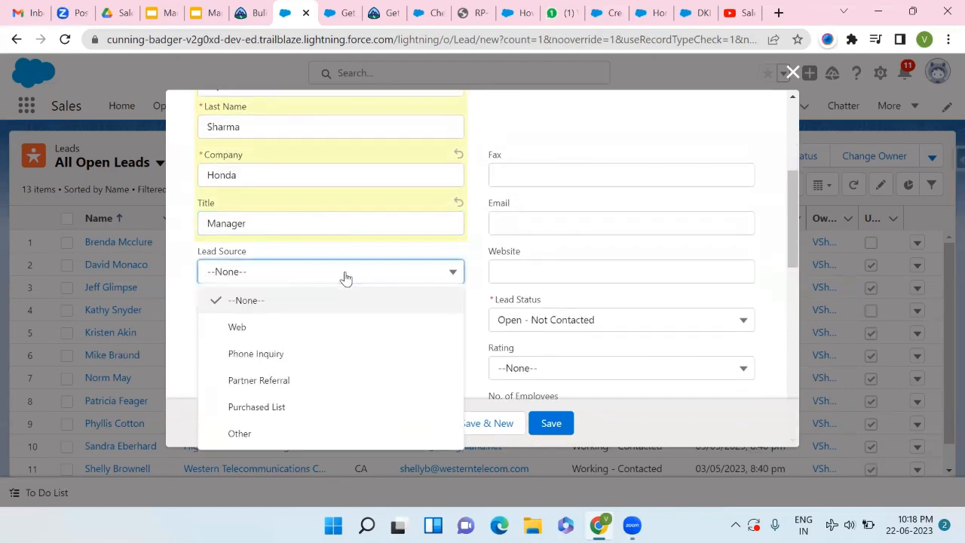
click(257, 353)
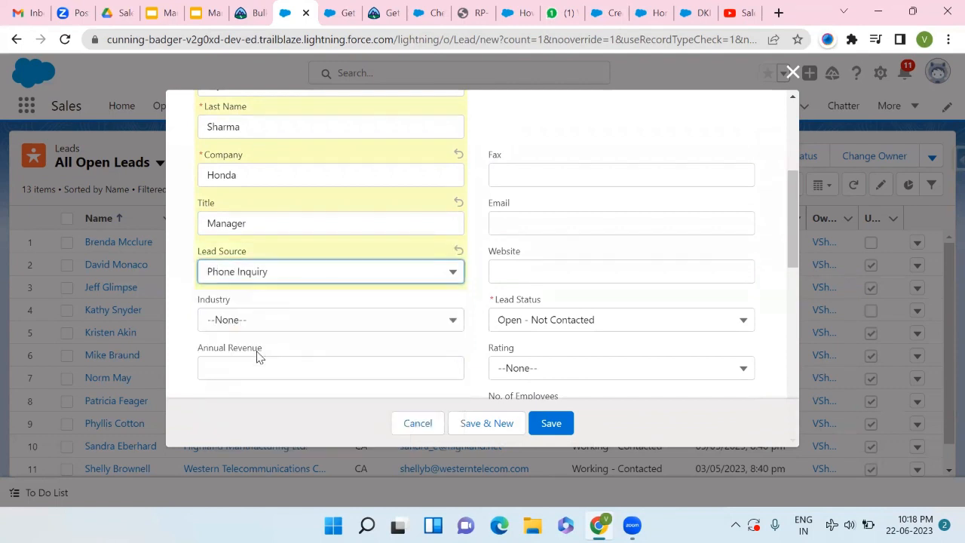
scroll(258, 355, down, 2)
click(370, 244)
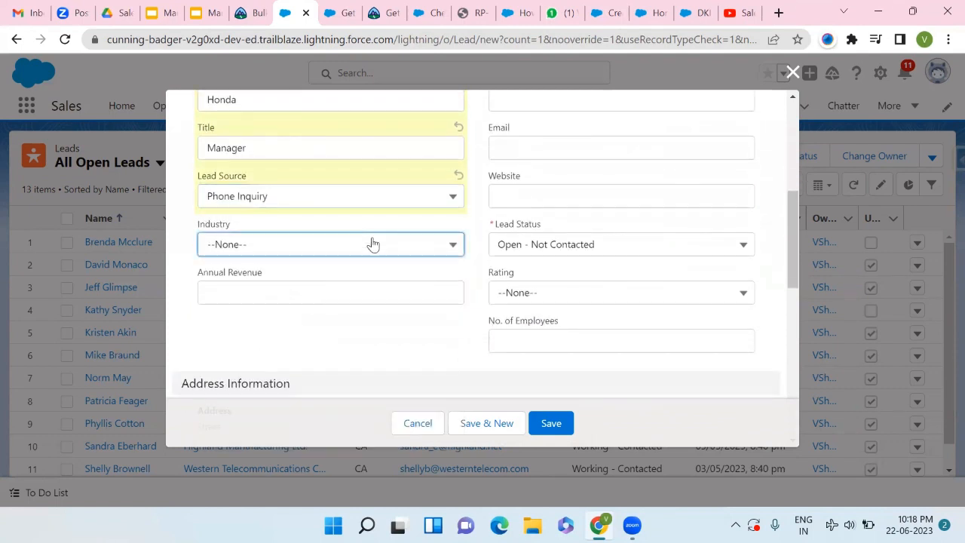
scroll(294, 340, down, 5)
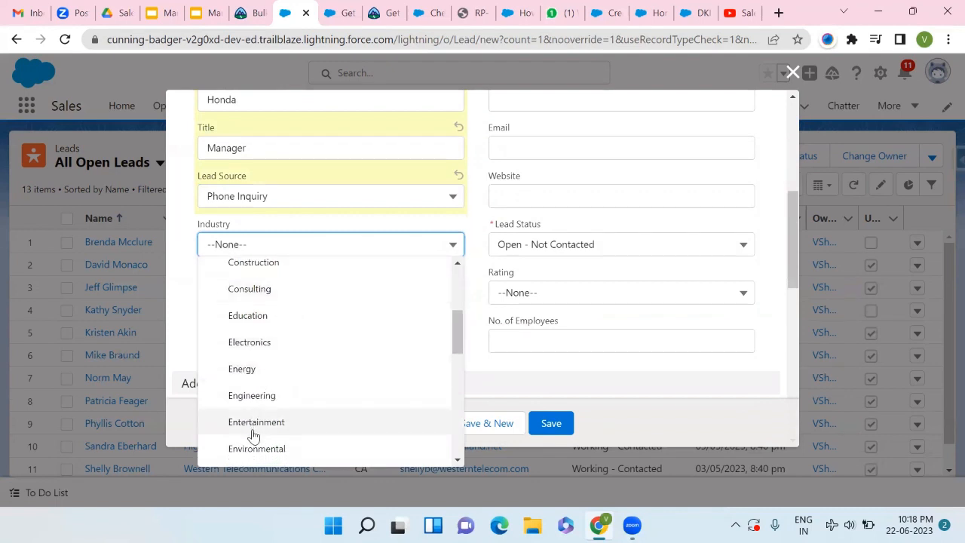
scroll(261, 420, down, 3)
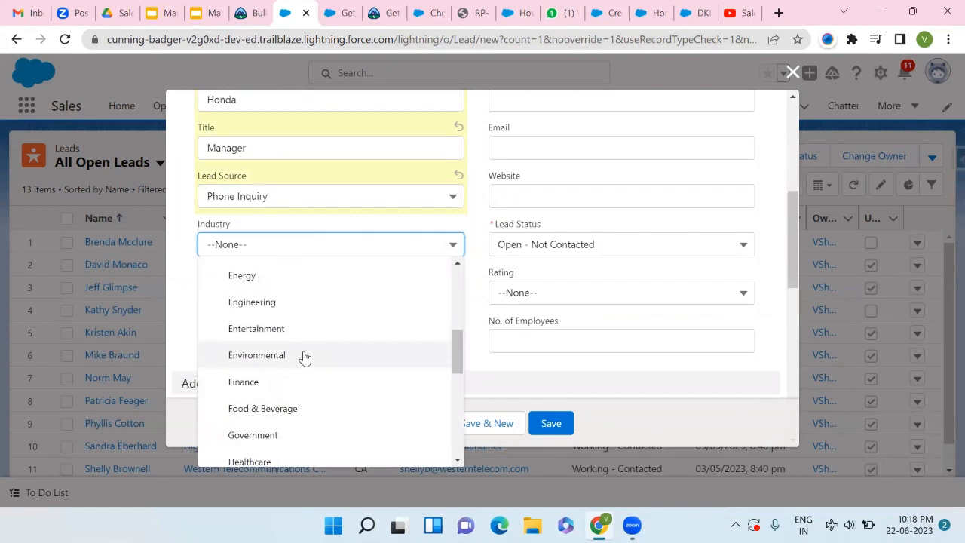
scroll(301, 357, up, 1)
scroll(339, 294, up, 1)
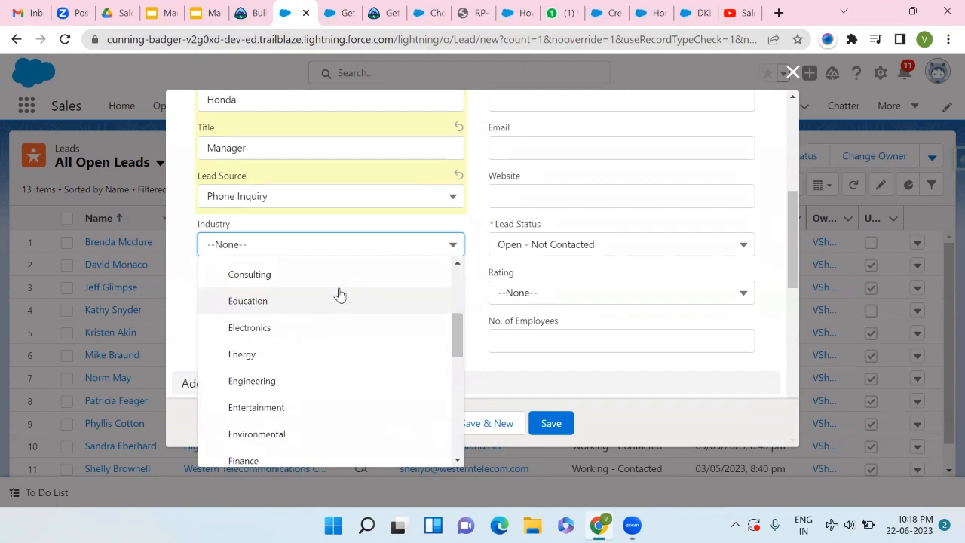
scroll(339, 294, down, 1)
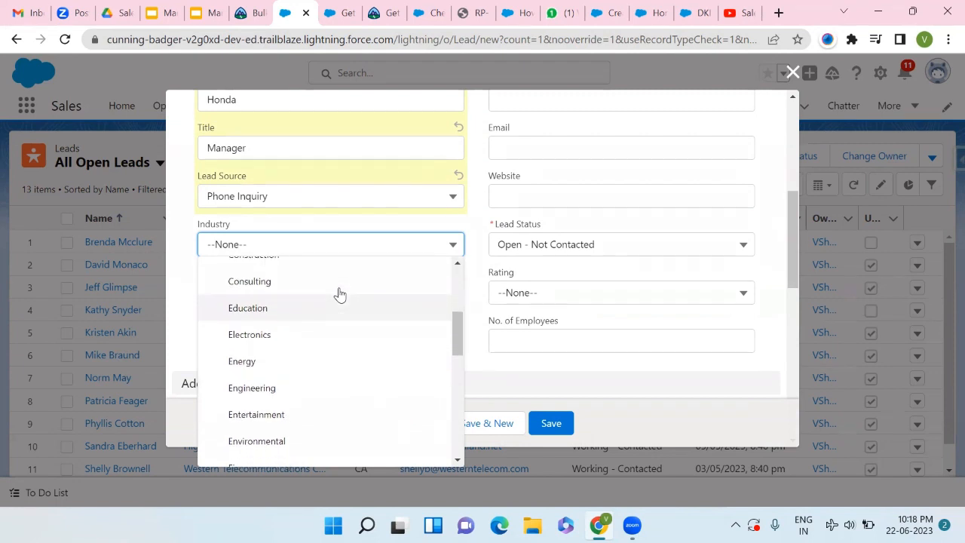
click(286, 398)
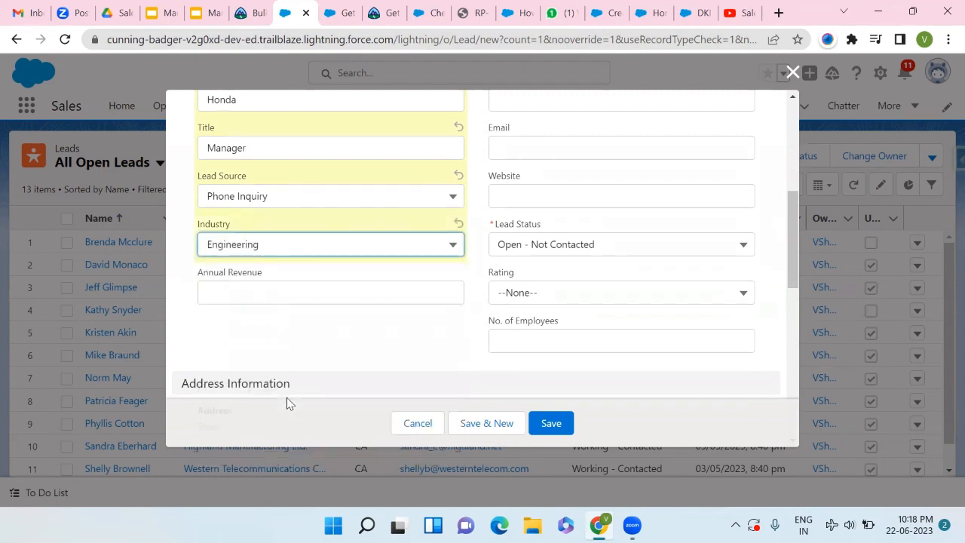
- Enter annual revenue 10000 and fill in the lead's mobile number
click(406, 294)
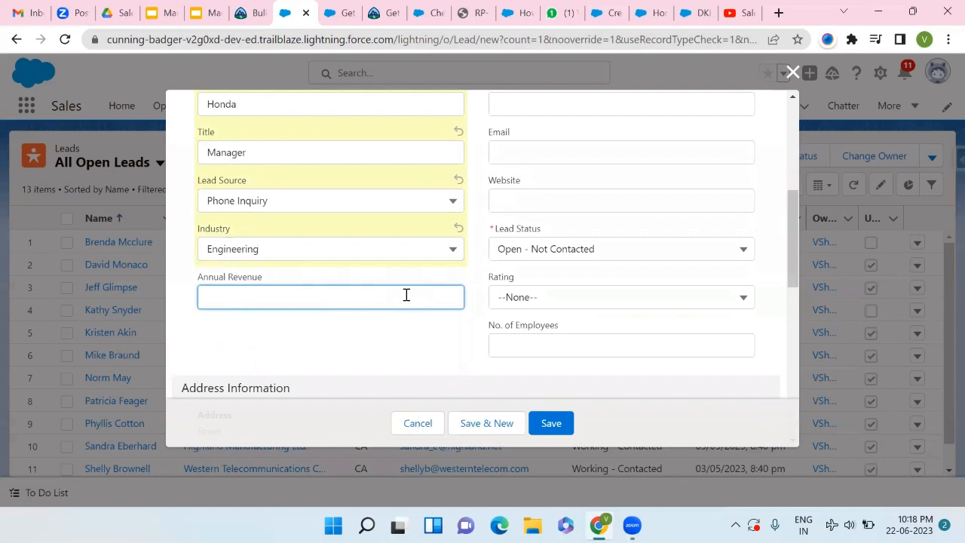
text(10)
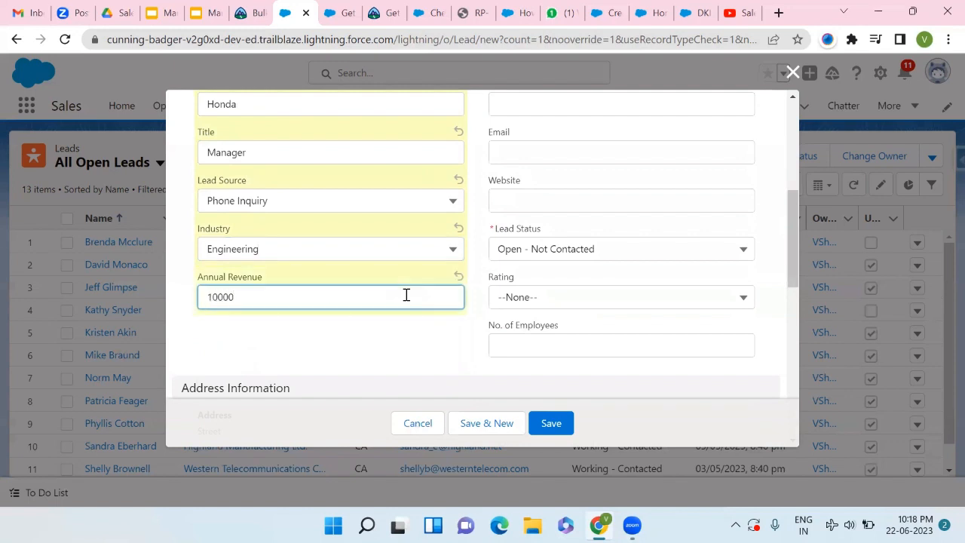
text(000)
click(432, 345)
scroll(430, 341, up, 2)
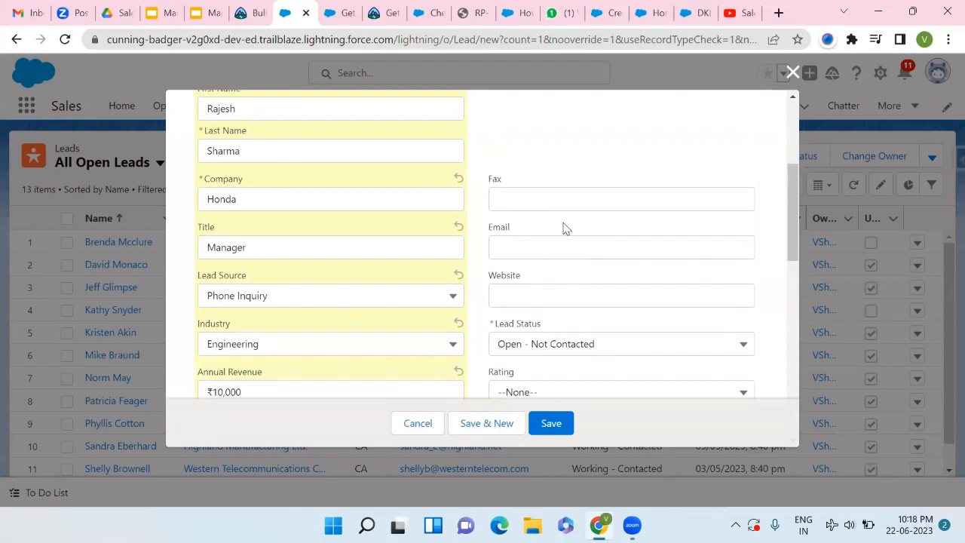
scroll(566, 228, up, 3)
scroll(566, 226, up, 1)
scroll(564, 226, down, 1)
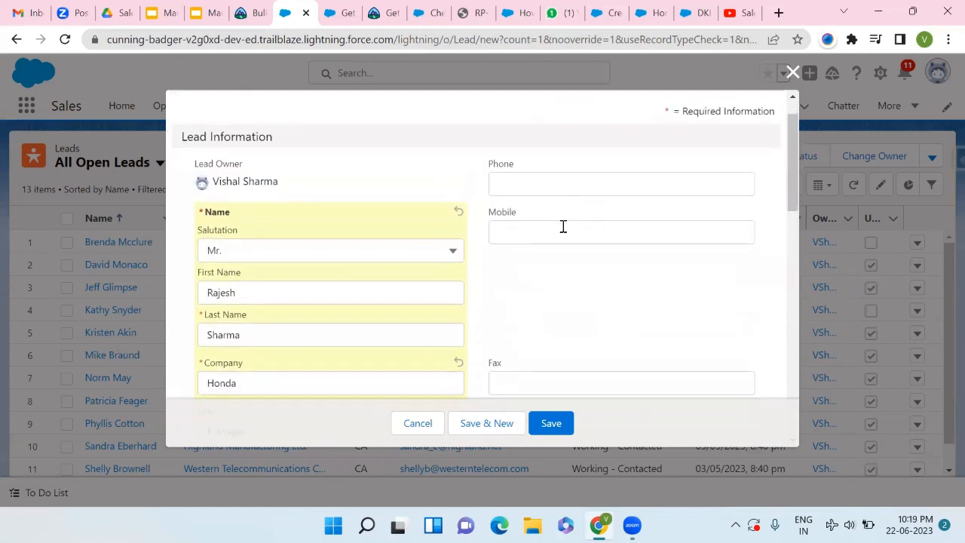
click(563, 227)
text(1234567890)
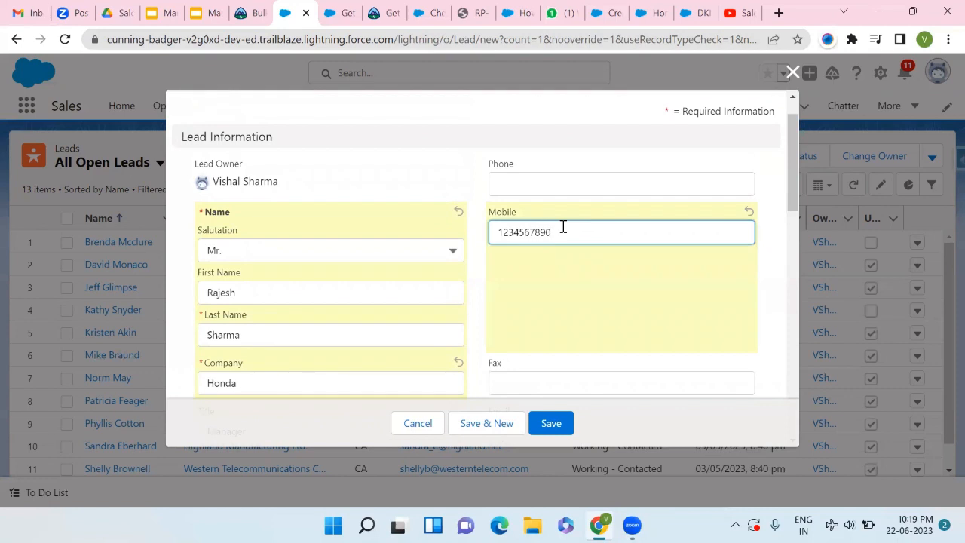
scroll(563, 227, down, 3)
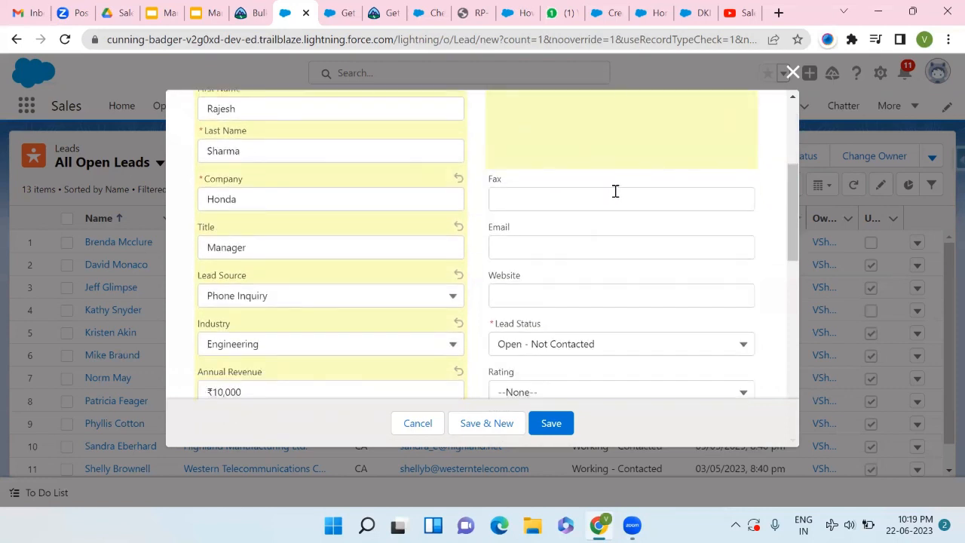
scroll(605, 222, down, 2)
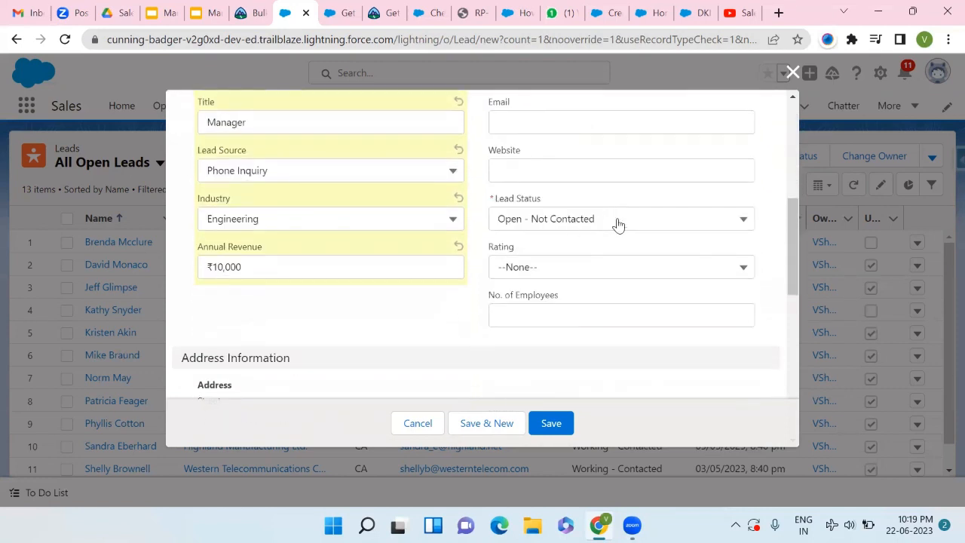
- Leave Lead Status at Open - Not Contacted and enter 12 for No. of Employees
click(618, 222)
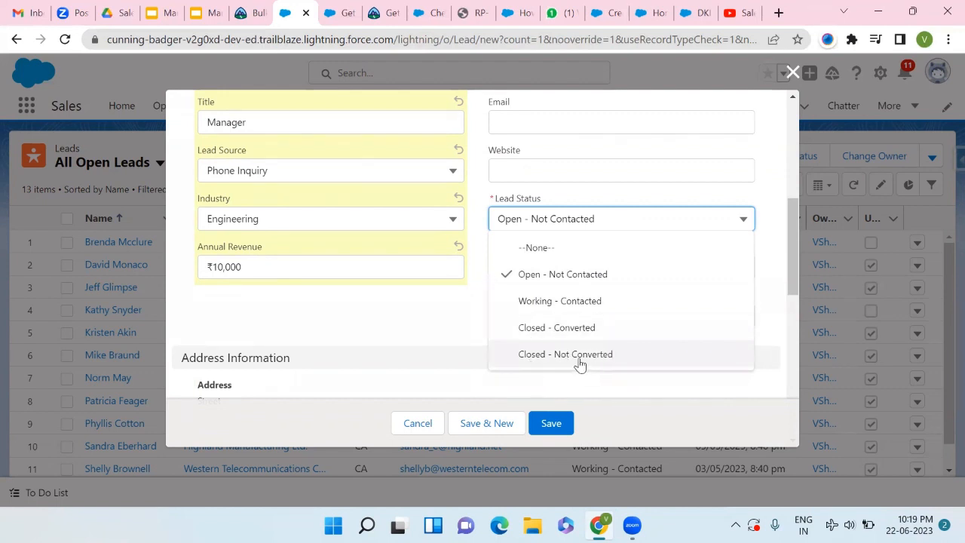
click(469, 327)
scroll(490, 309, down, 1)
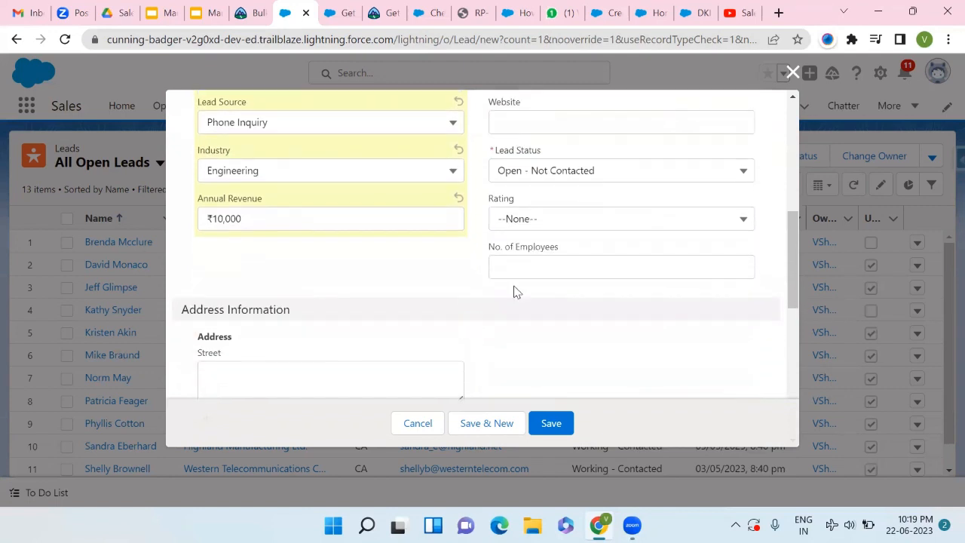
click(551, 265)
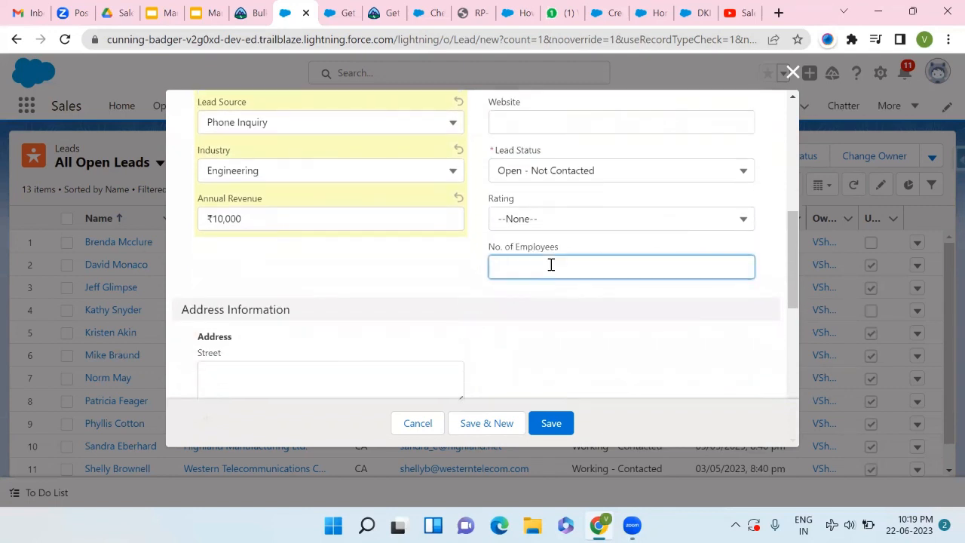
text(12)
scroll(518, 278, down, 3)
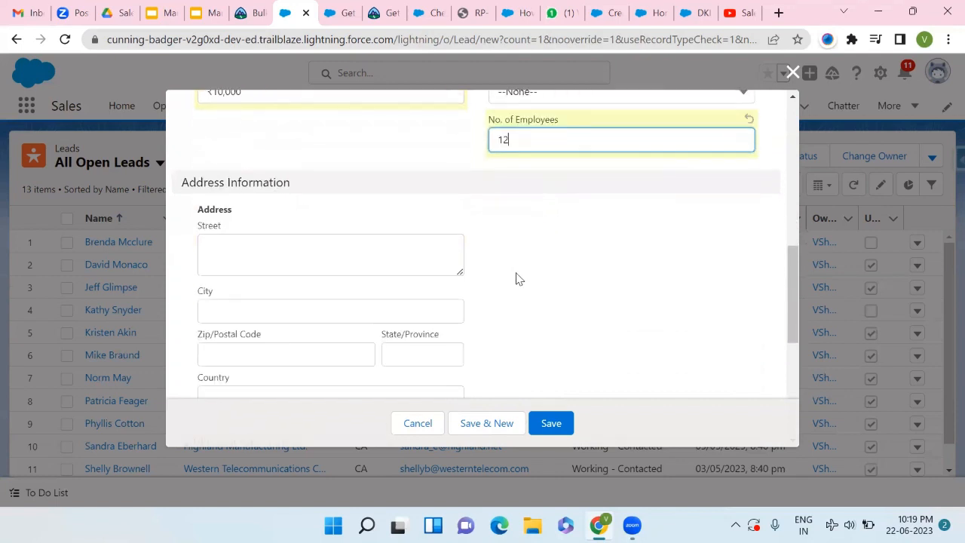
scroll(368, 255, down, 9)
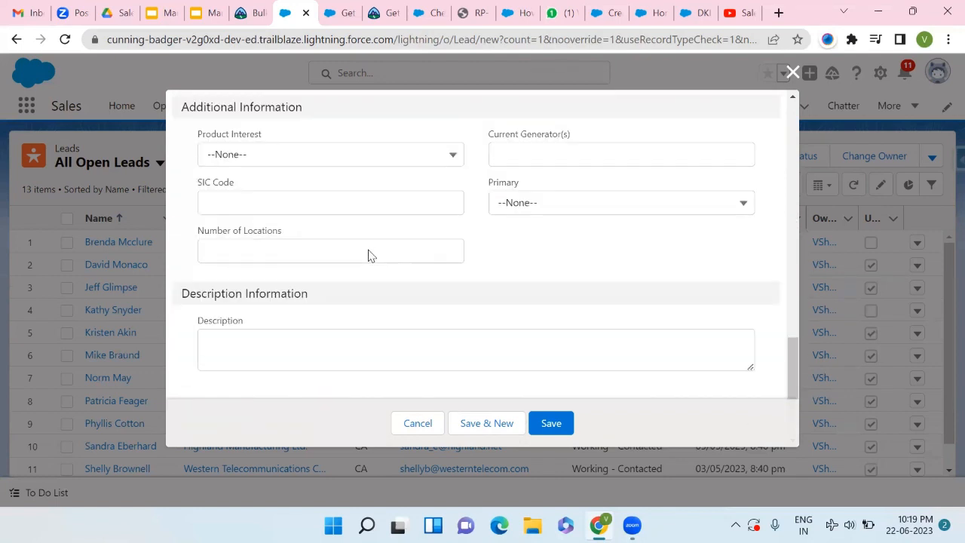
scroll(368, 253, up, 5)
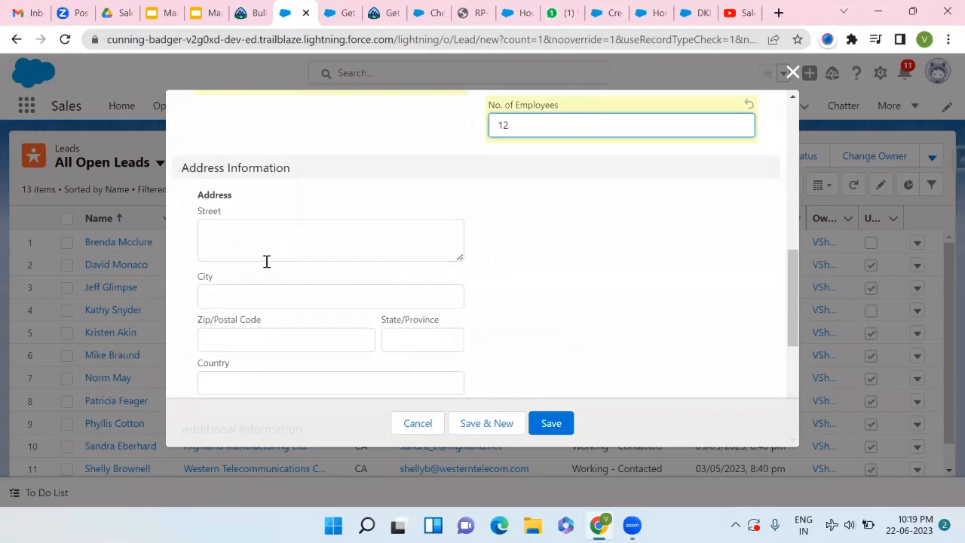
scroll(266, 261, down, 1)
scroll(266, 262, down, 1)
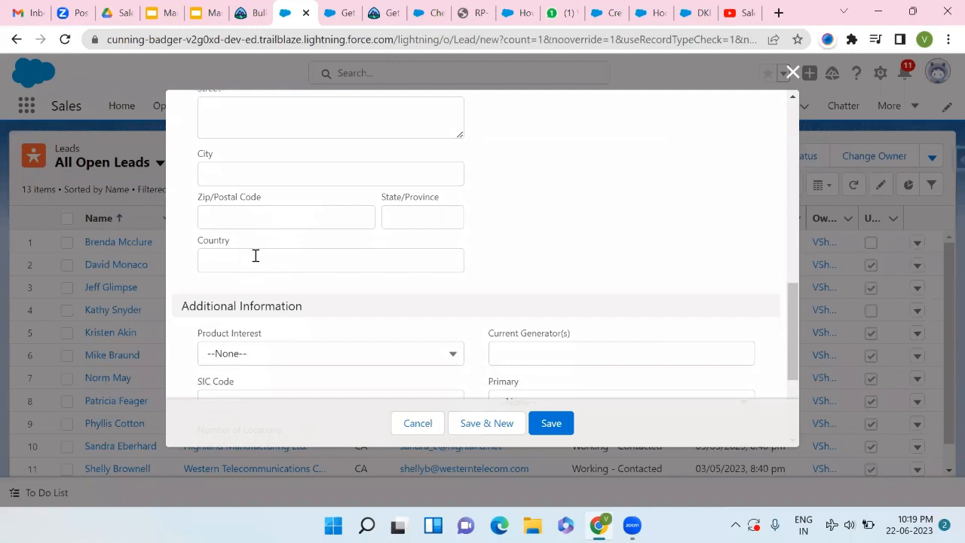
scroll(287, 201, up, 1)
scroll(286, 201, down, 2)
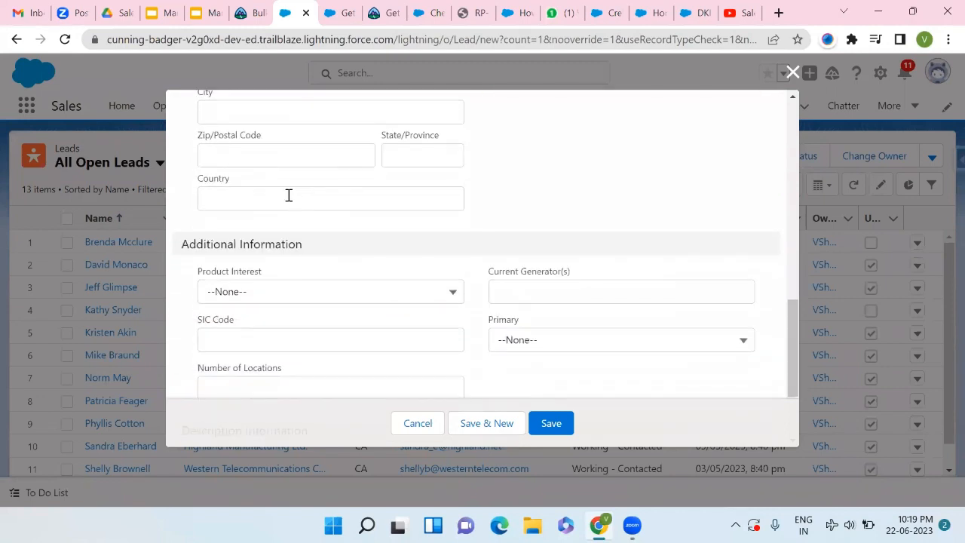
scroll(287, 195, down, 1)
scroll(282, 218, down, 2)
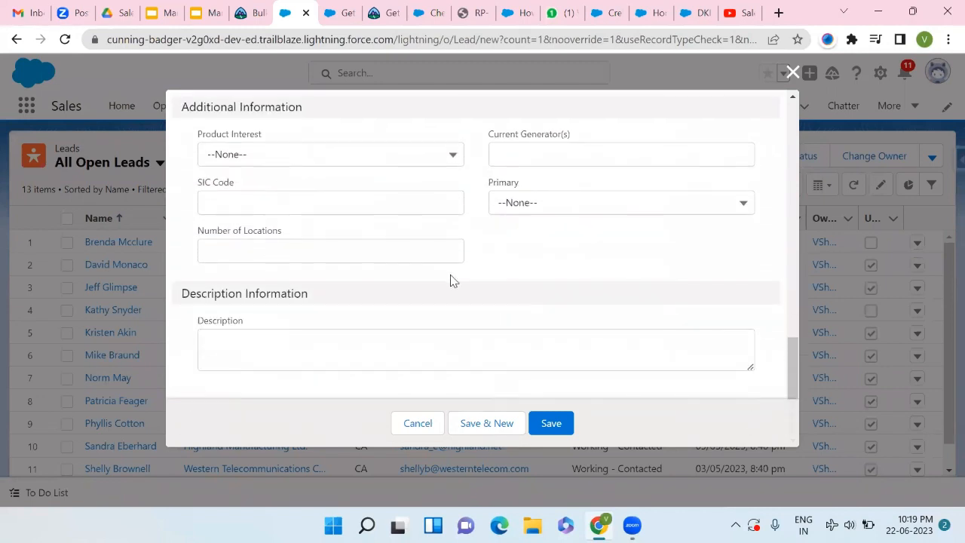
- Save the Honda lead, dismiss the confirmation, and begin logging a call on it
click(537, 422)
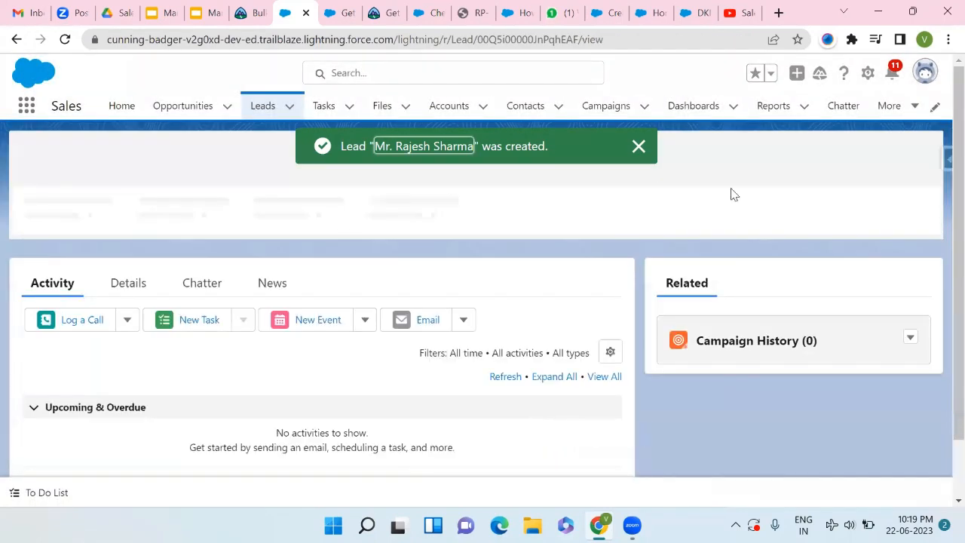
click(638, 146)
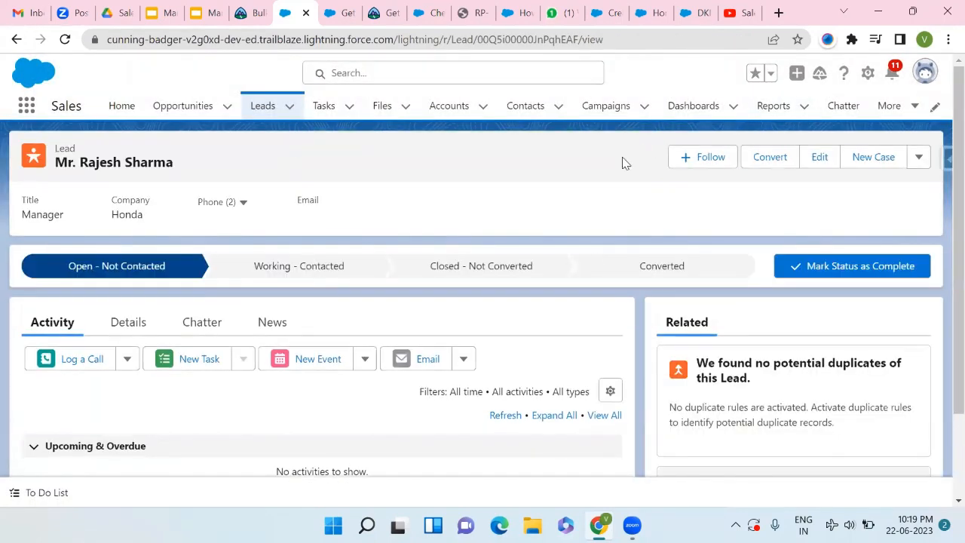
scroll(367, 271, down, 1)
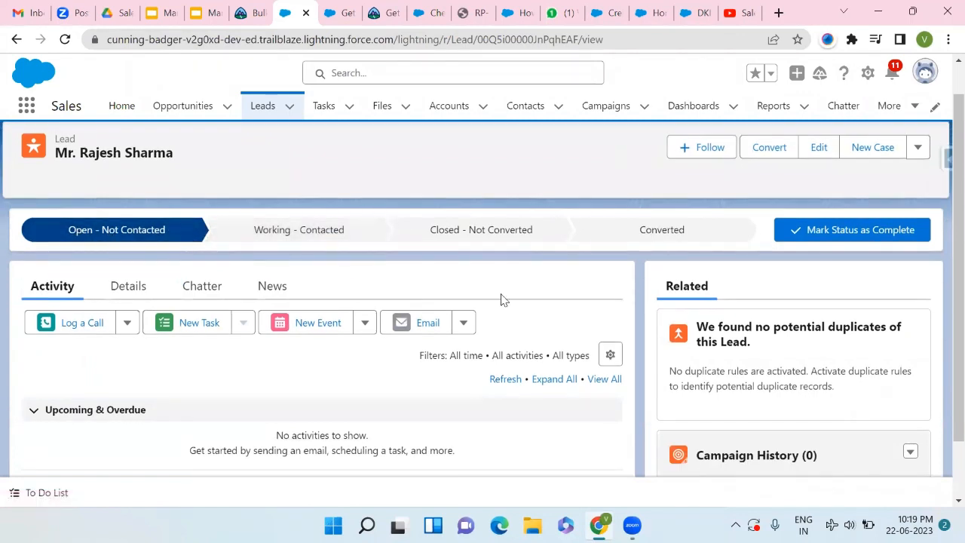
scroll(502, 299, up, 1)
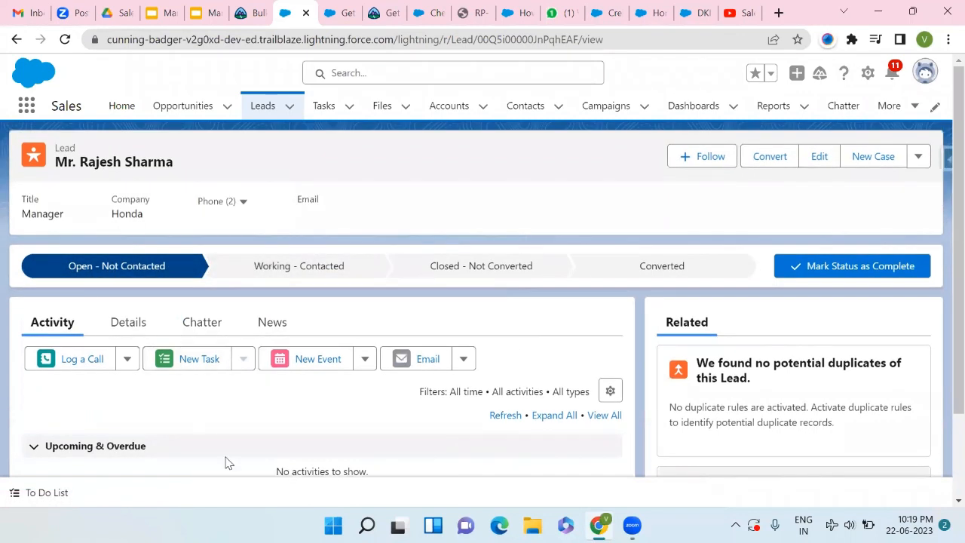
click(126, 362)
click(79, 359)
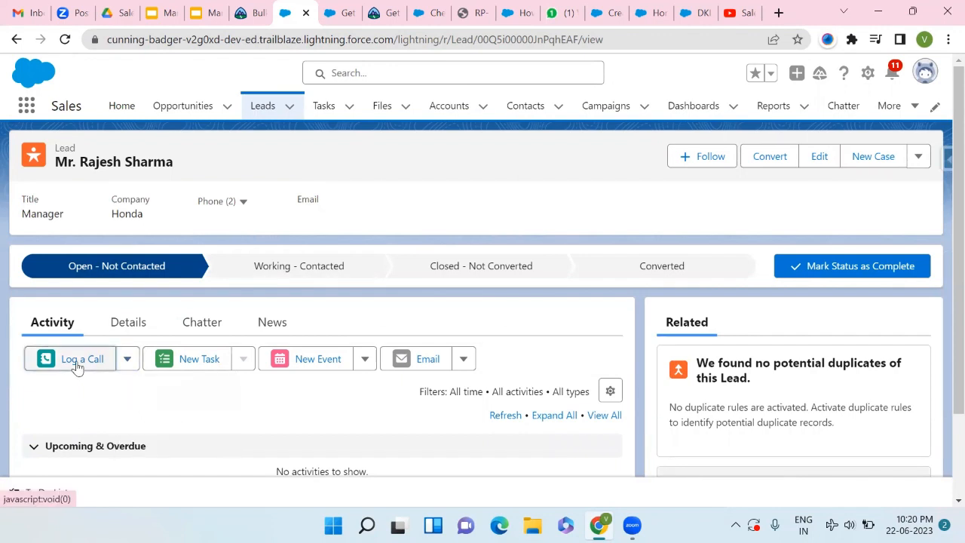
- Save a call with subject Call and comment 'Contacted and Agreed', leaving Related To empty
scroll(76, 367, down, 2)
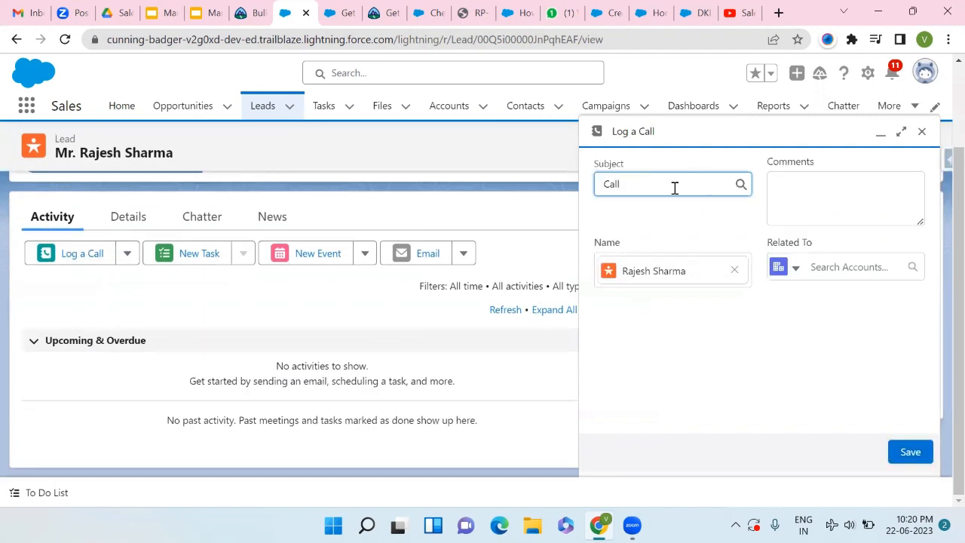
click(647, 195)
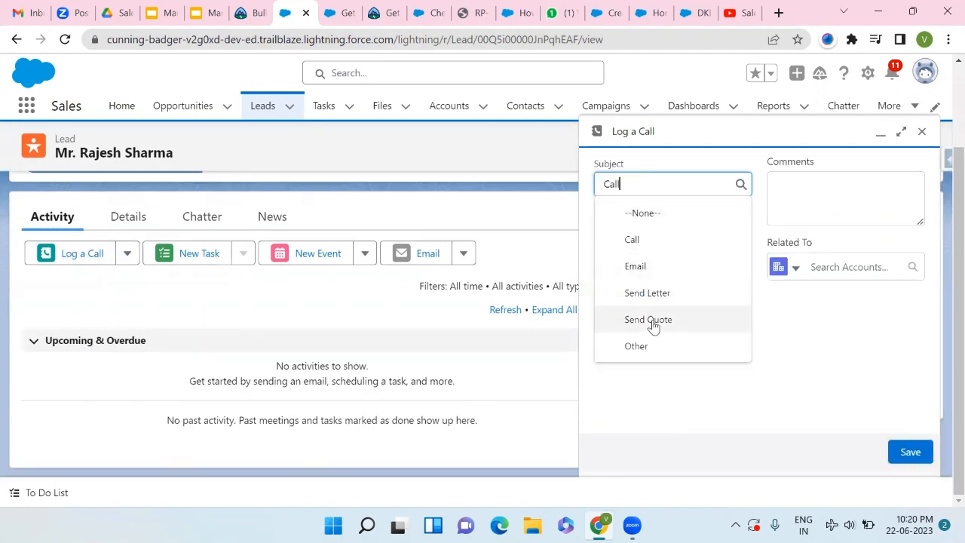
click(673, 160)
click(808, 185)
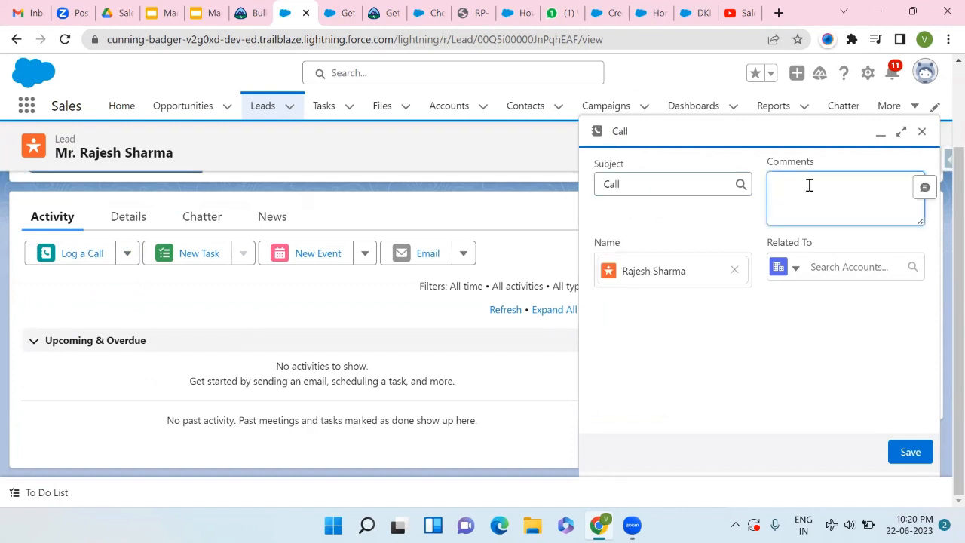
text(Contacted and Agreed)
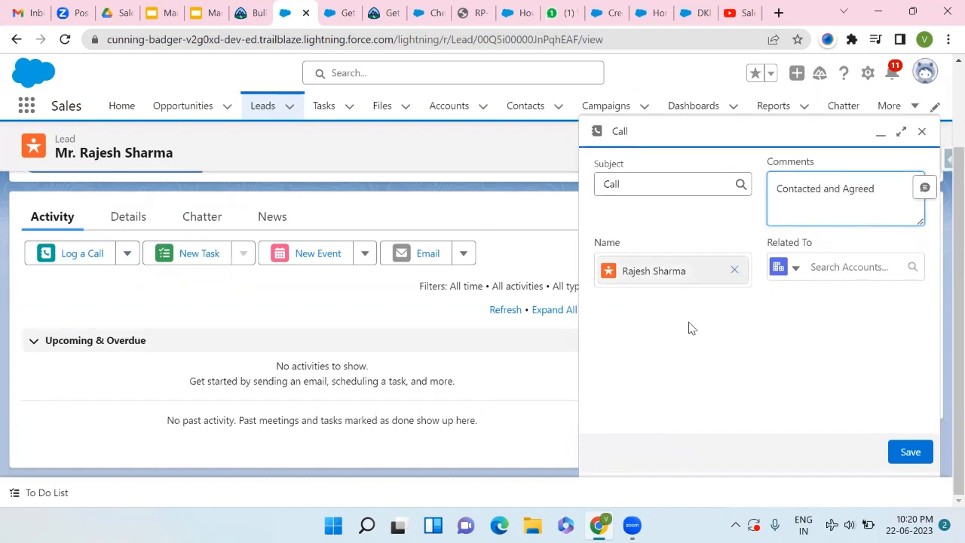
click(807, 291)
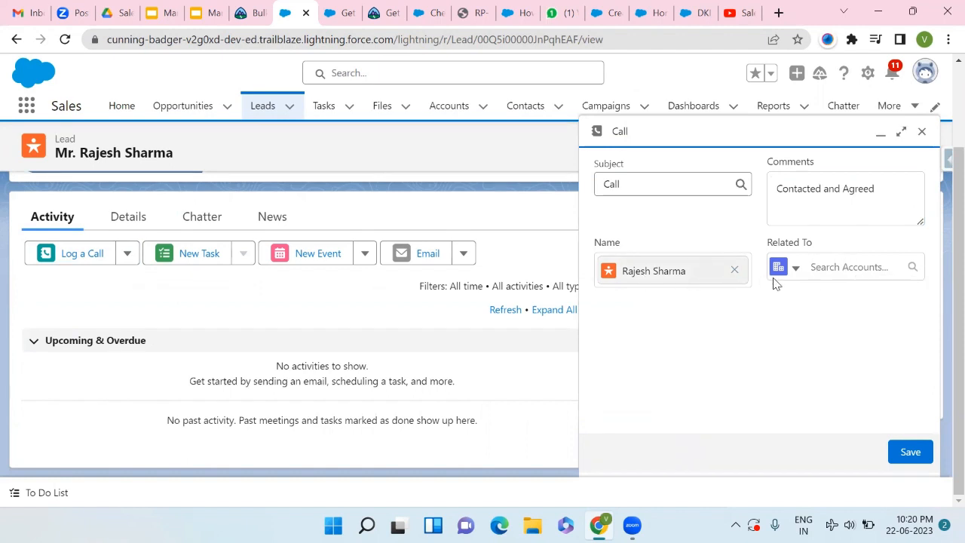
click(832, 267)
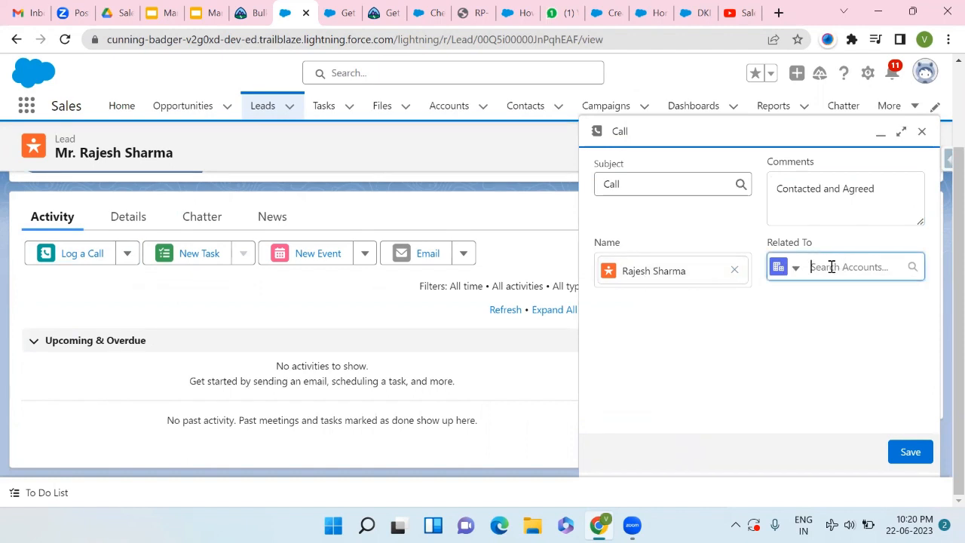
click(804, 269)
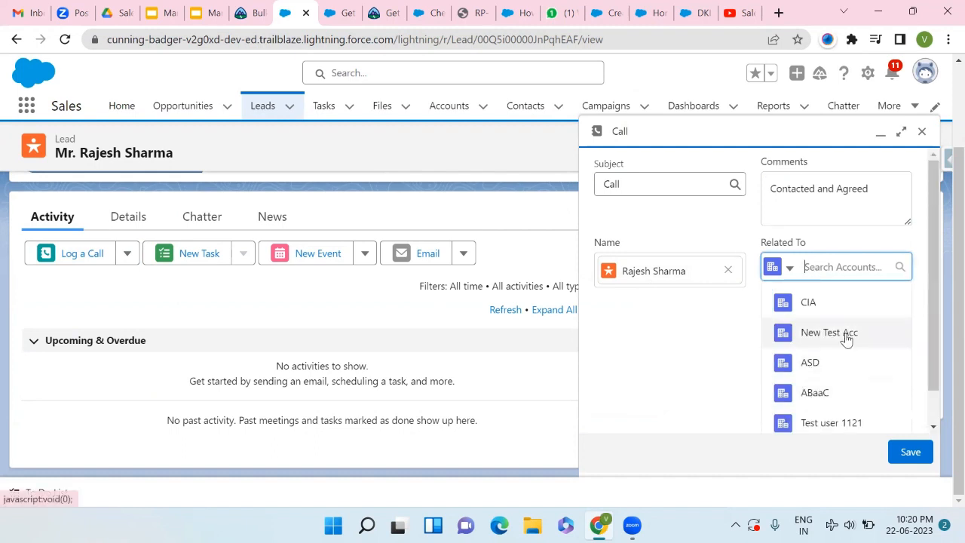
click(725, 339)
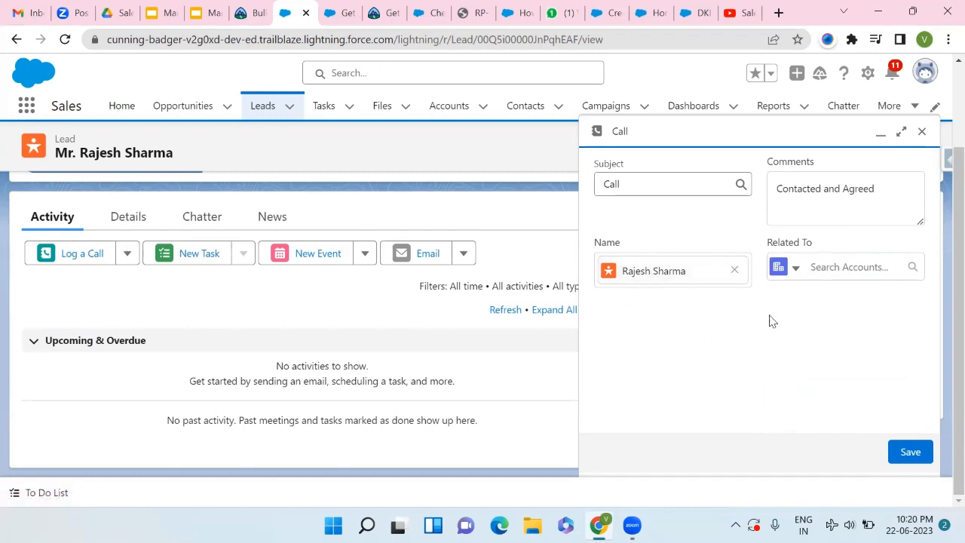
click(909, 453)
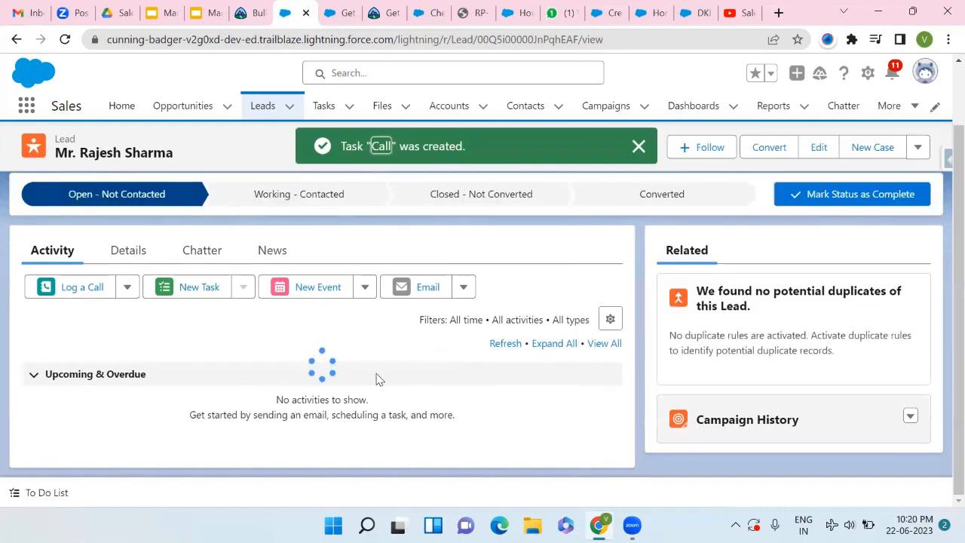
scroll(308, 395, down, 2)
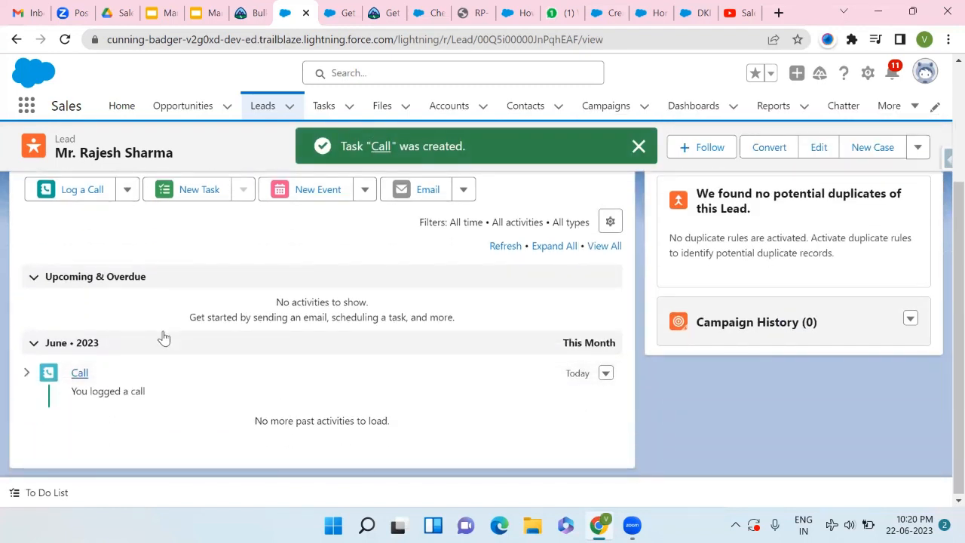
scroll(215, 323, up, 1)
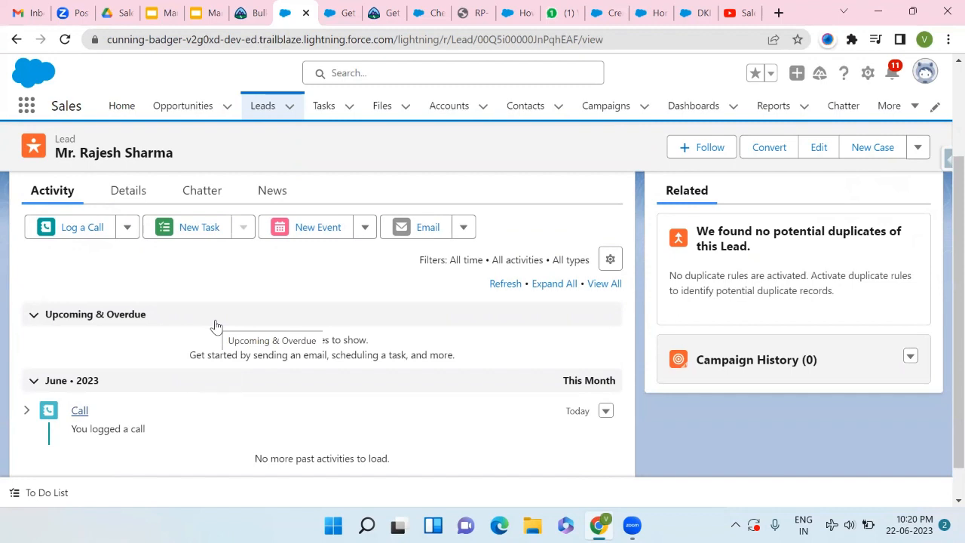
scroll(215, 326, up, 2)
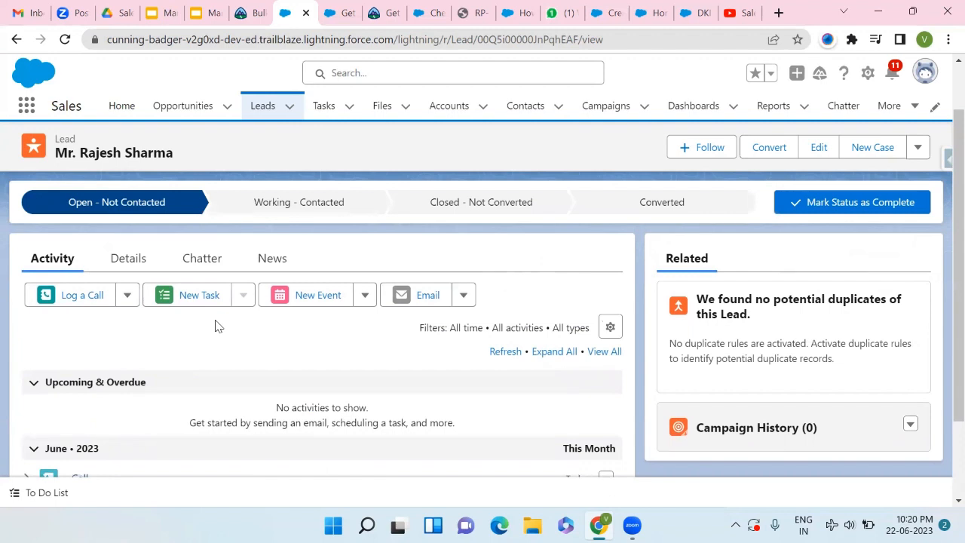
scroll(215, 325, down, 1)
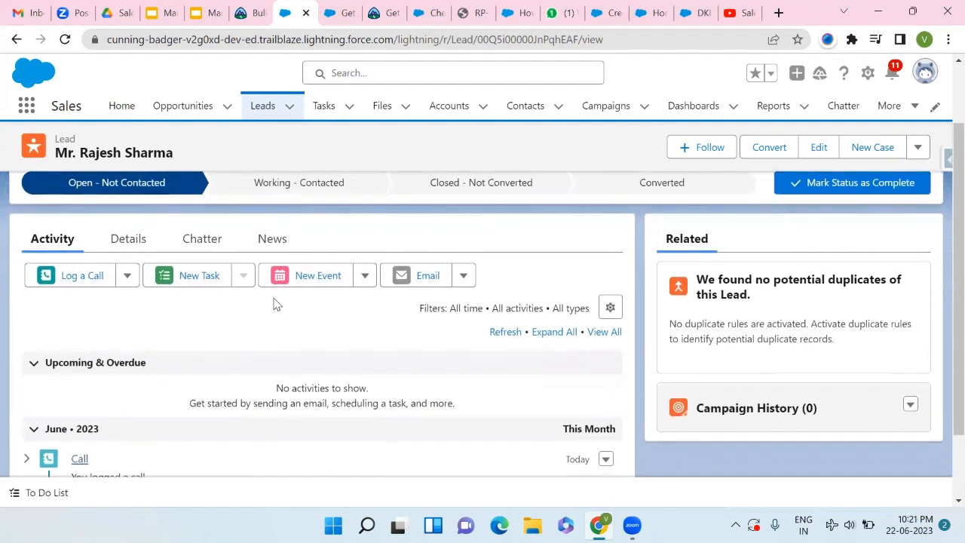
scroll(274, 303, up, 1)
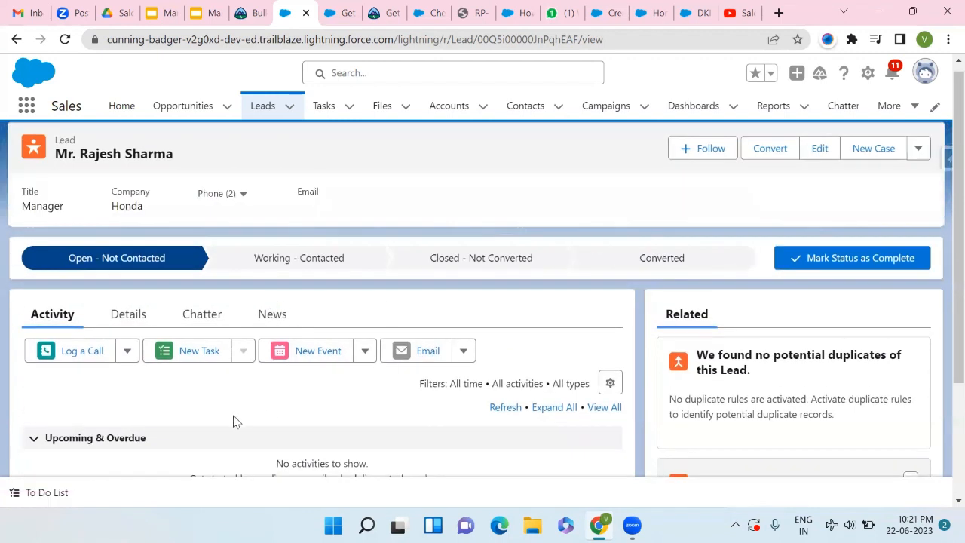
scroll(233, 421, down, 1)
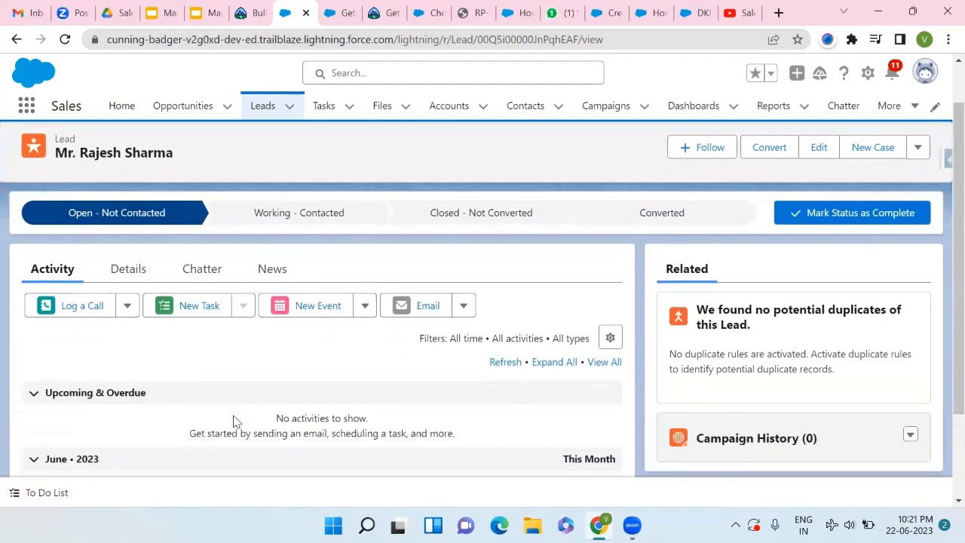
click(123, 273)
scroll(124, 343, down, 1)
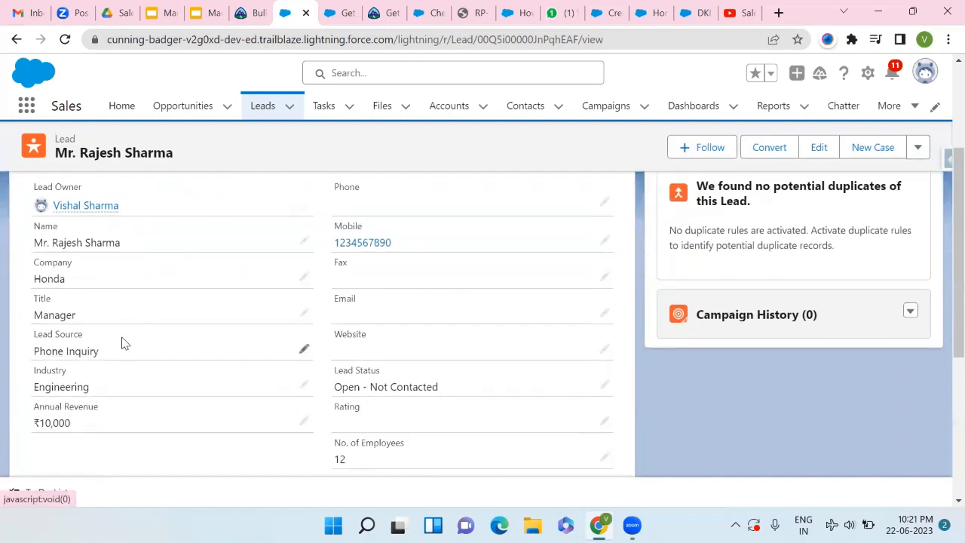
scroll(124, 343, down, 1)
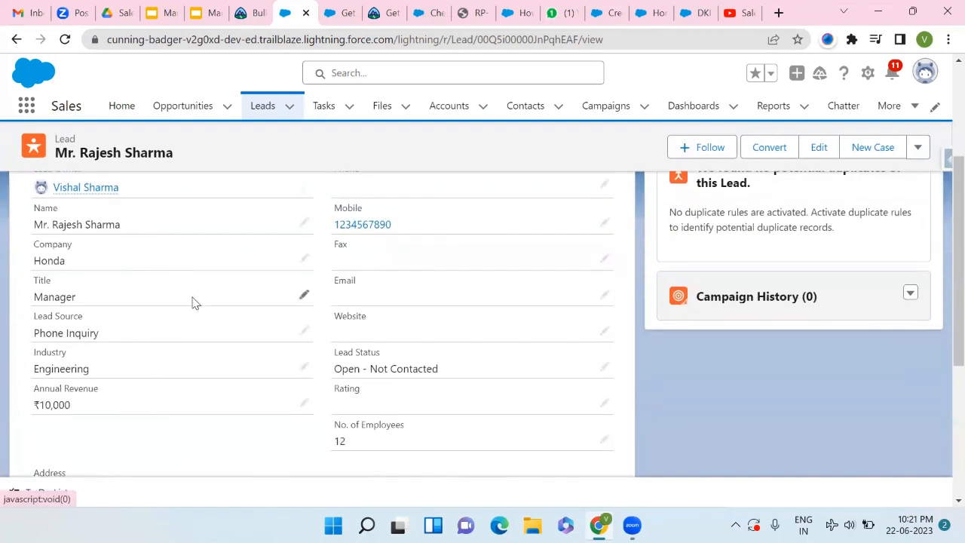
scroll(407, 277, up, 2)
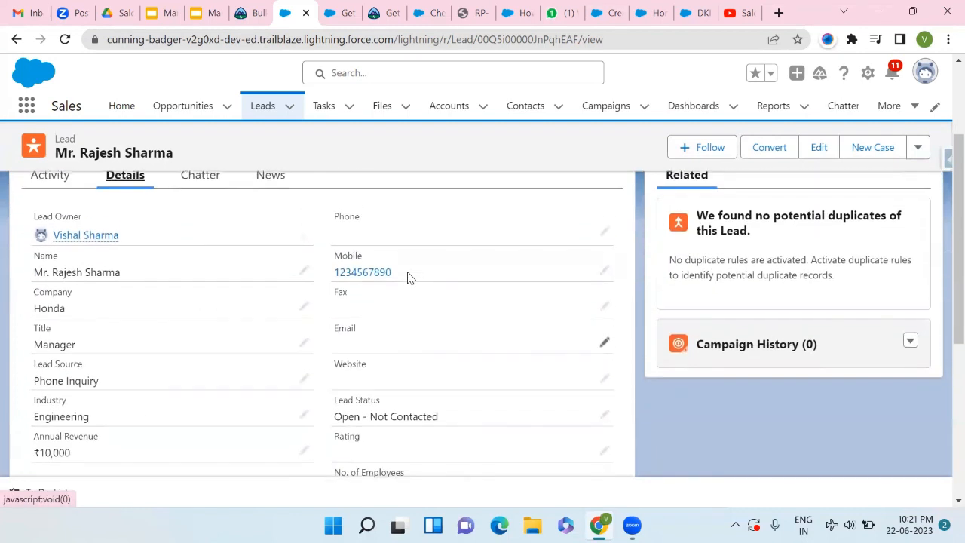
scroll(407, 278, down, 2)
scroll(407, 278, down, 3)
scroll(407, 278, up, 5)
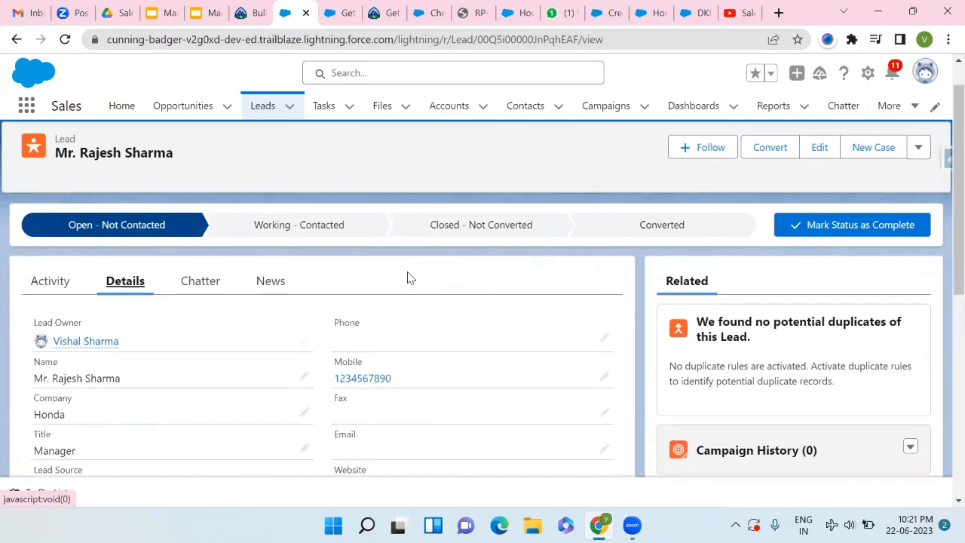
scroll(306, 289, up, 1)
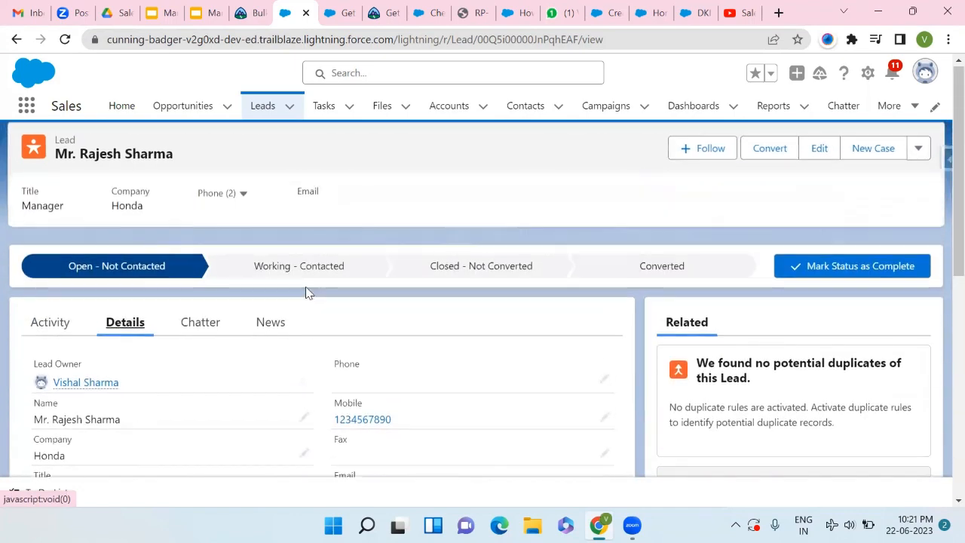
click(60, 329)
scroll(98, 415, down, 3)
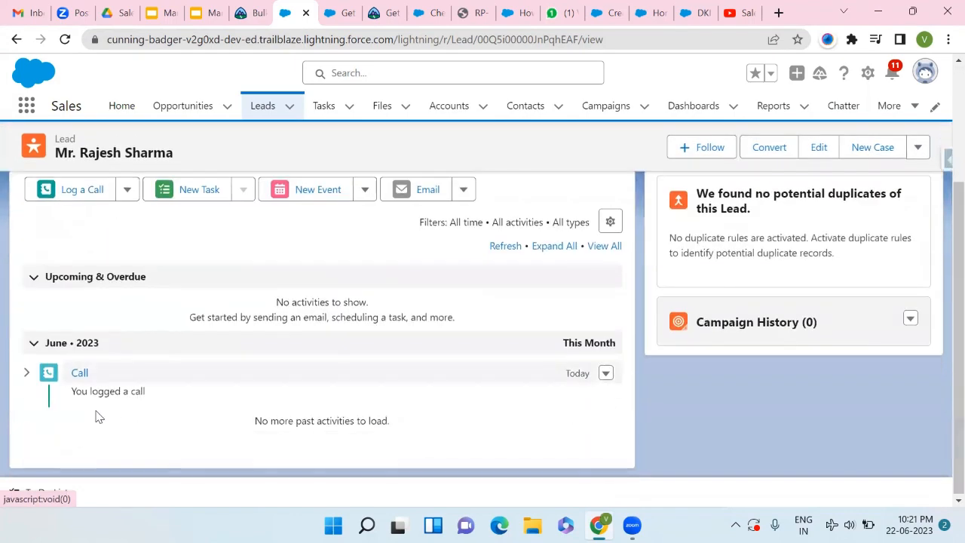
scroll(160, 401, up, 3)
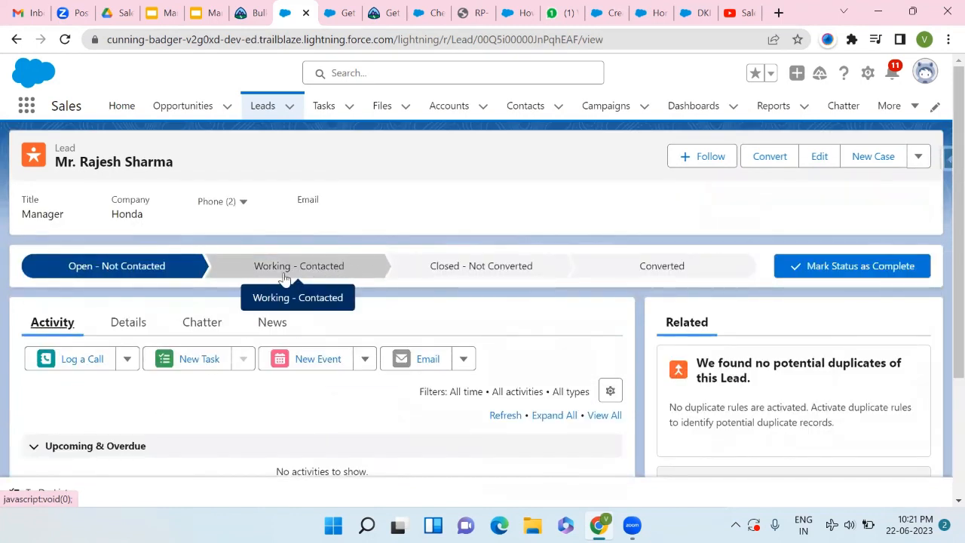
- Mark the status complete to move the lead to Working - Contacted, then open Log a Call
click(853, 277)
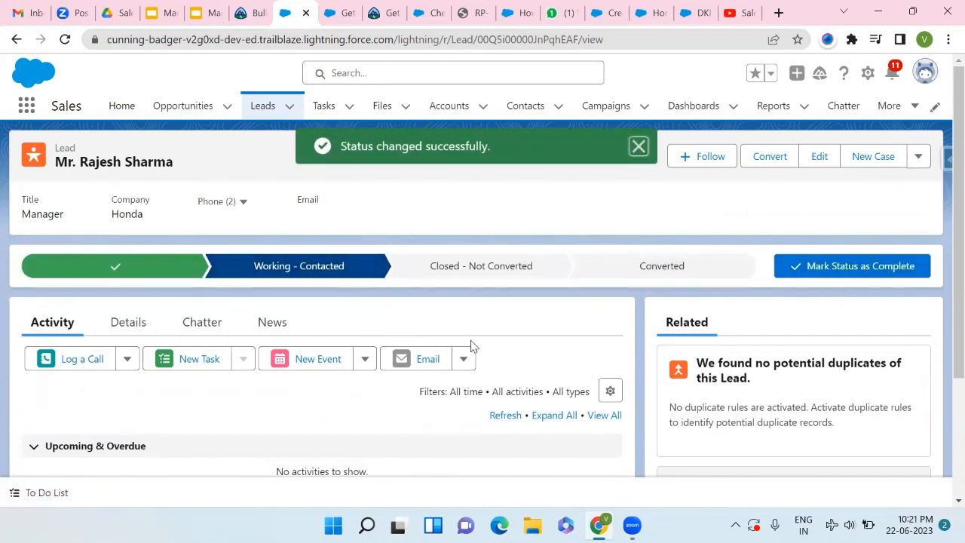
click(109, 361)
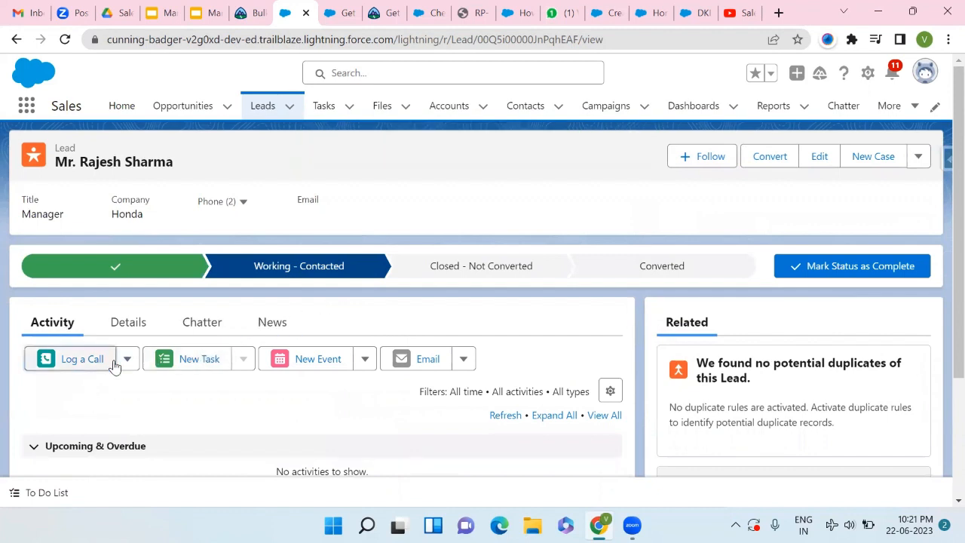
scroll(125, 241, down, 2)
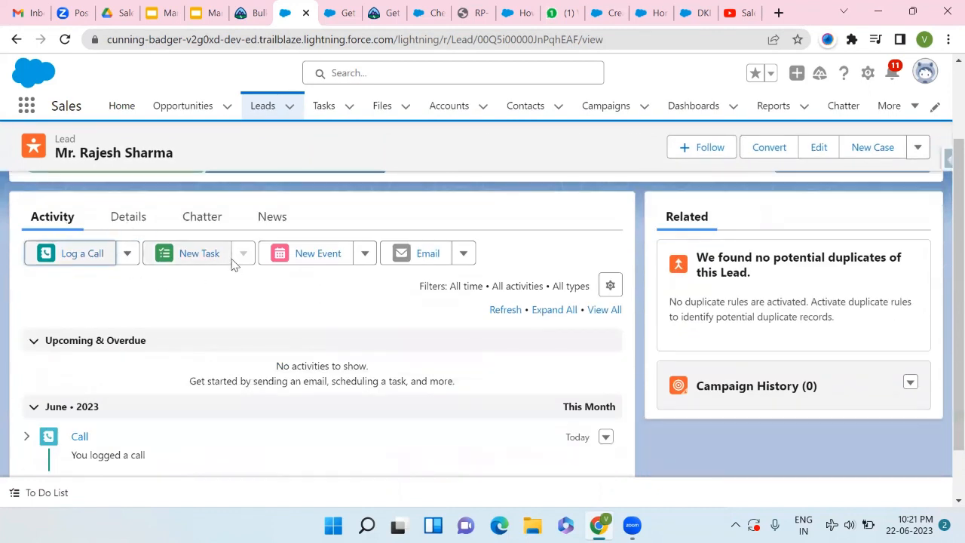
click(207, 260)
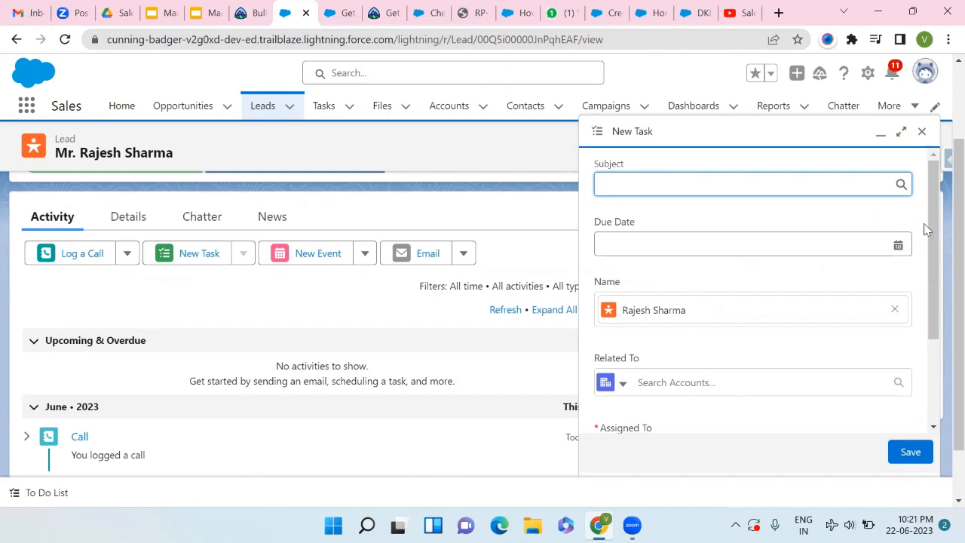
click(921, 131)
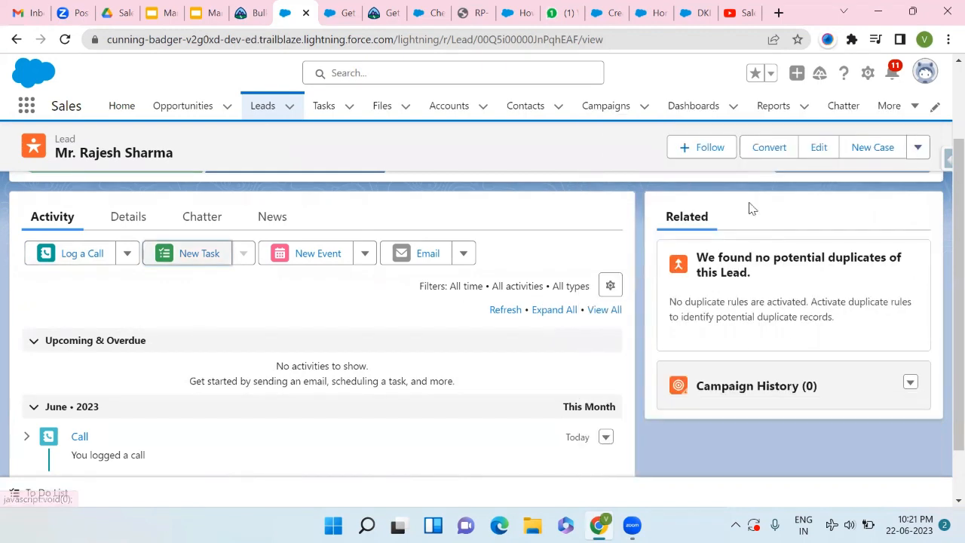
click(362, 255)
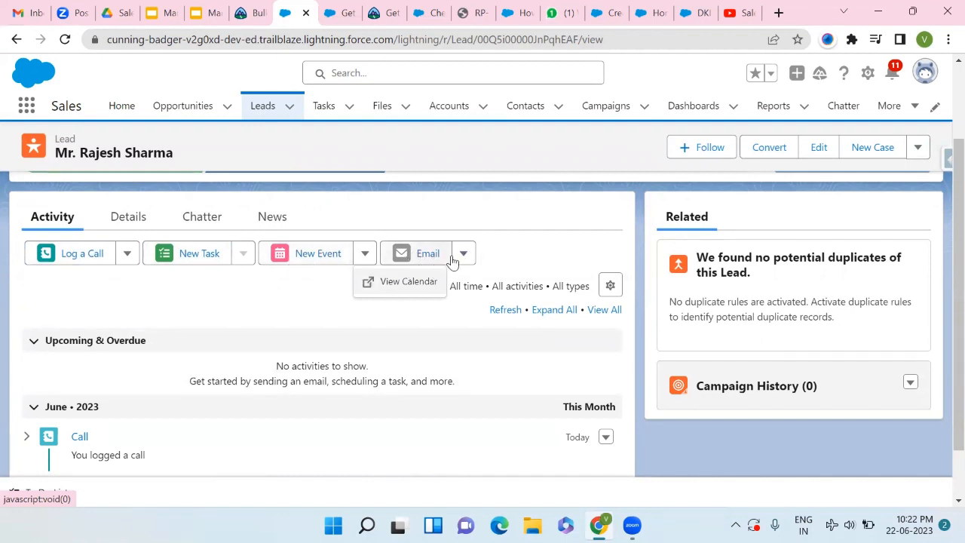
scroll(525, 238, up, 1)
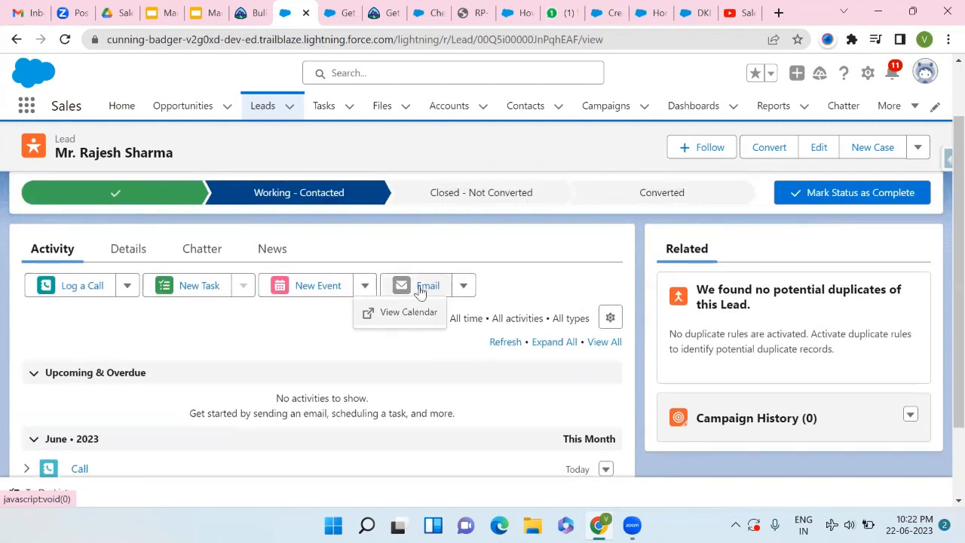
click(512, 274)
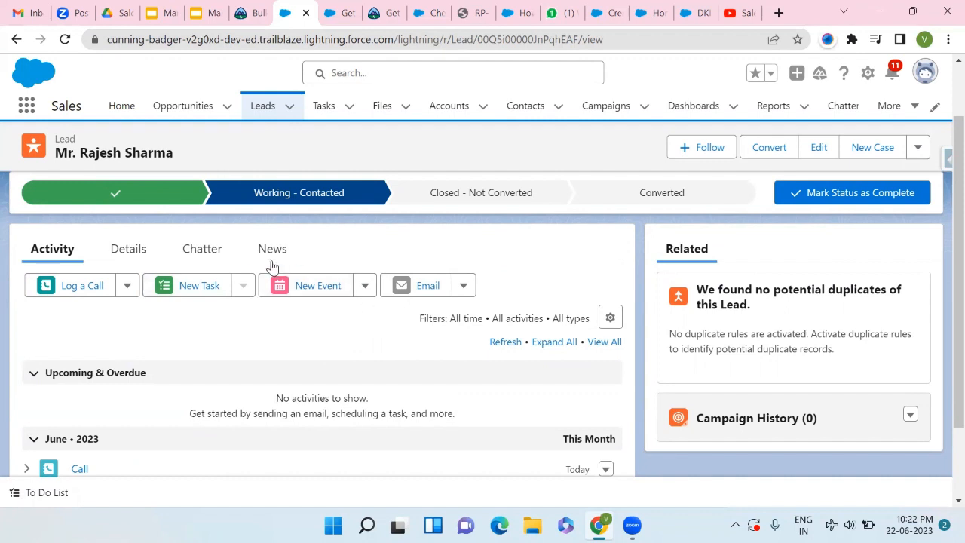
scroll(271, 266, up, 1)
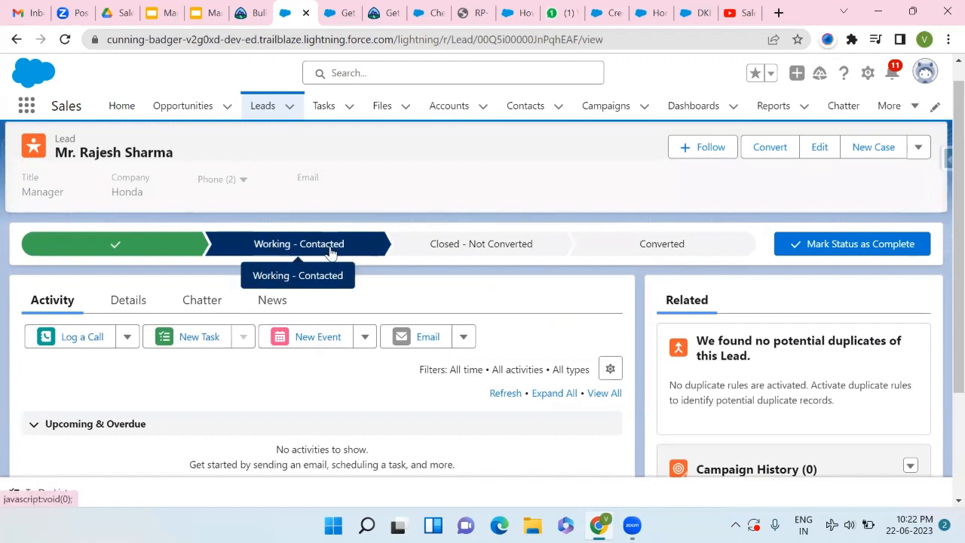
- Advance the lead to Closed - Not Converted and show its Chatter feed
click(861, 251)
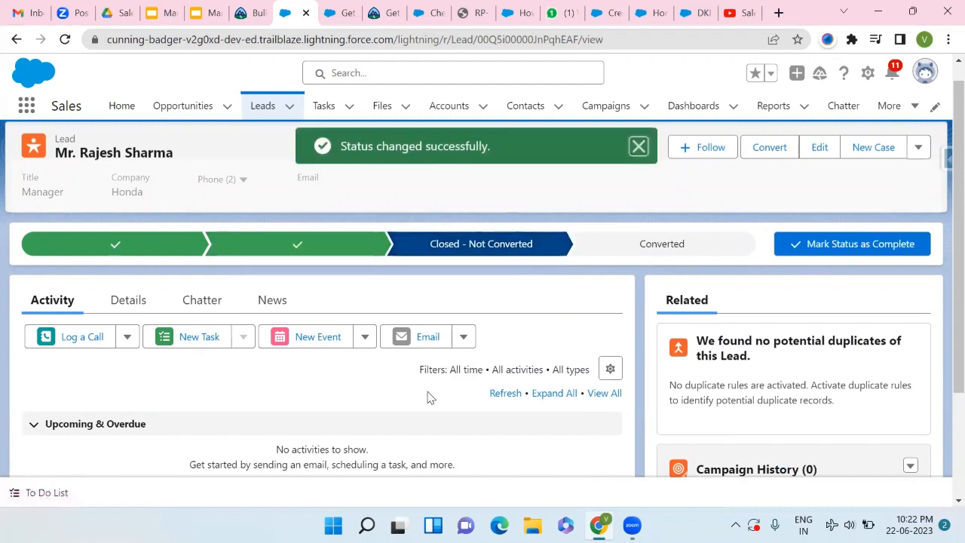
scroll(429, 397, down, 1)
scroll(429, 396, down, 1)
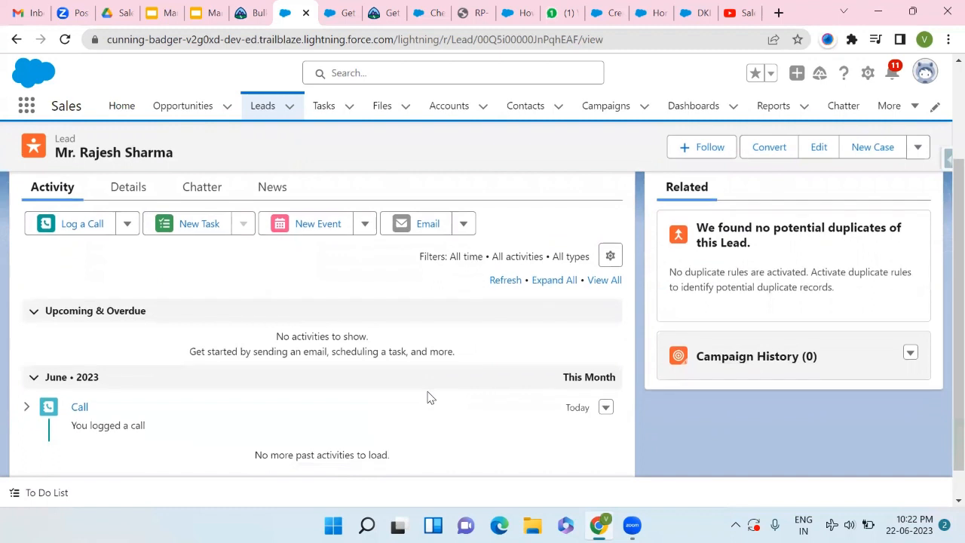
scroll(417, 394, up, 1)
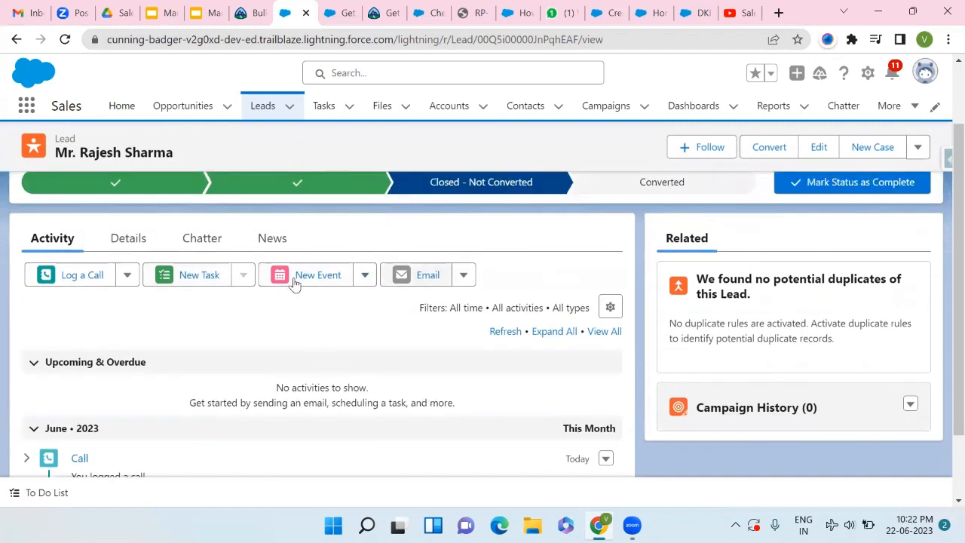
click(190, 241)
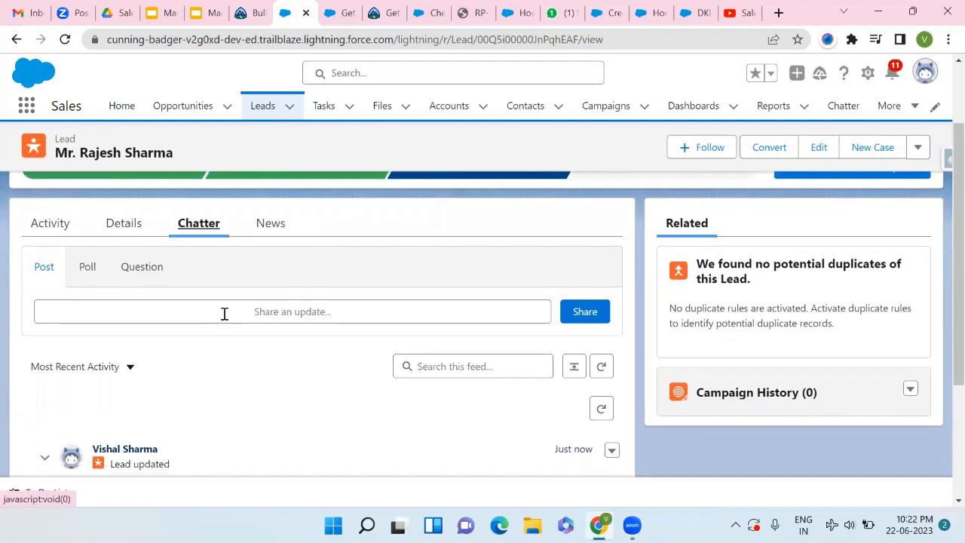
- Move the lead's Chatter publisher from Share an update through Poll to the Question composer
click(223, 315)
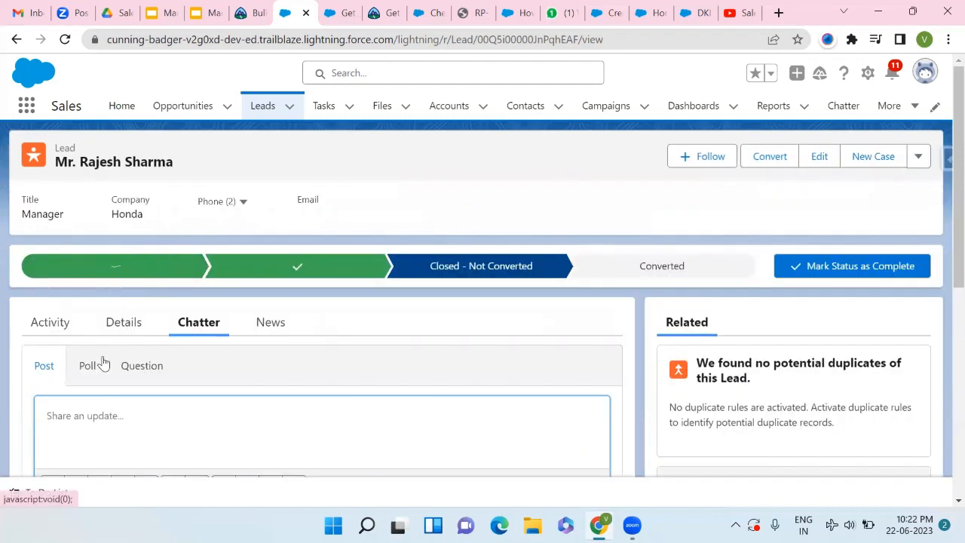
click(91, 367)
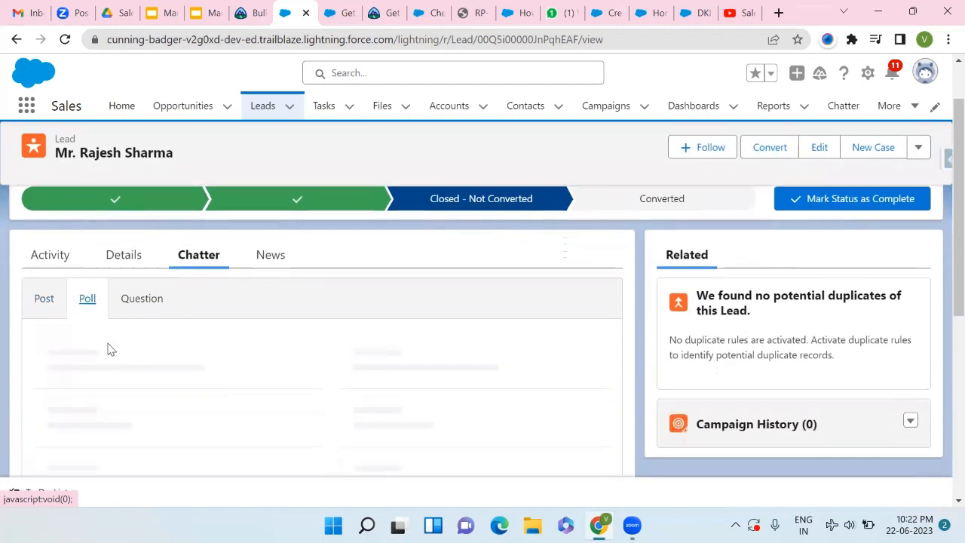
scroll(112, 352, down, 1)
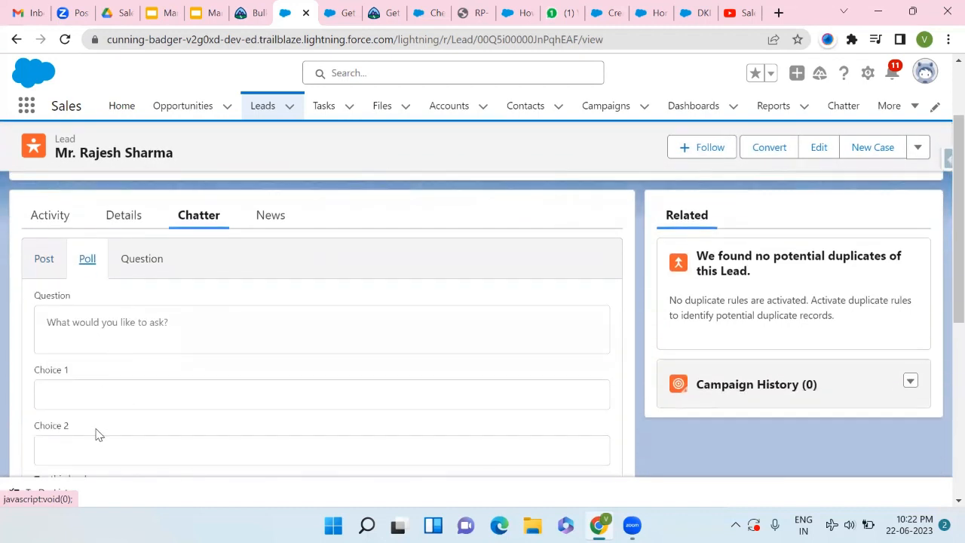
scroll(95, 433, down, 2)
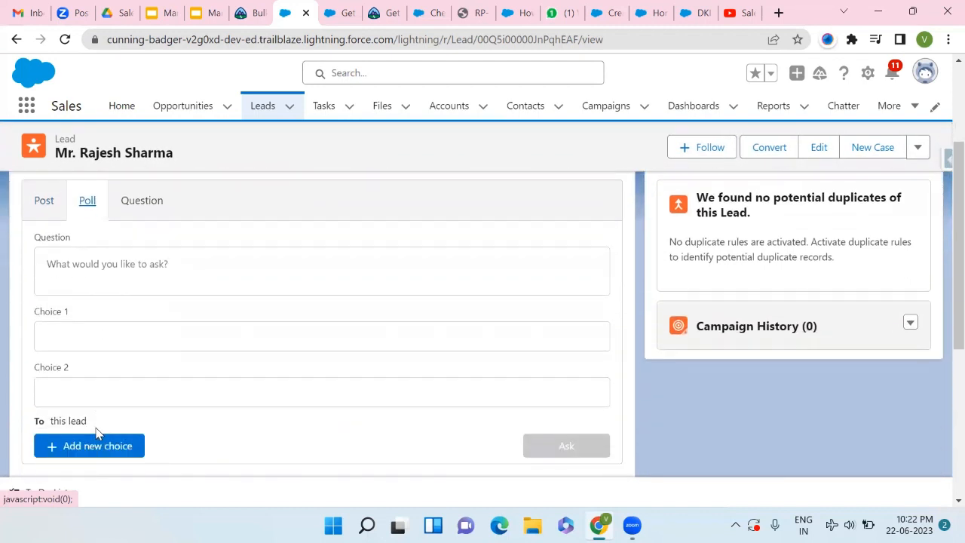
click(144, 205)
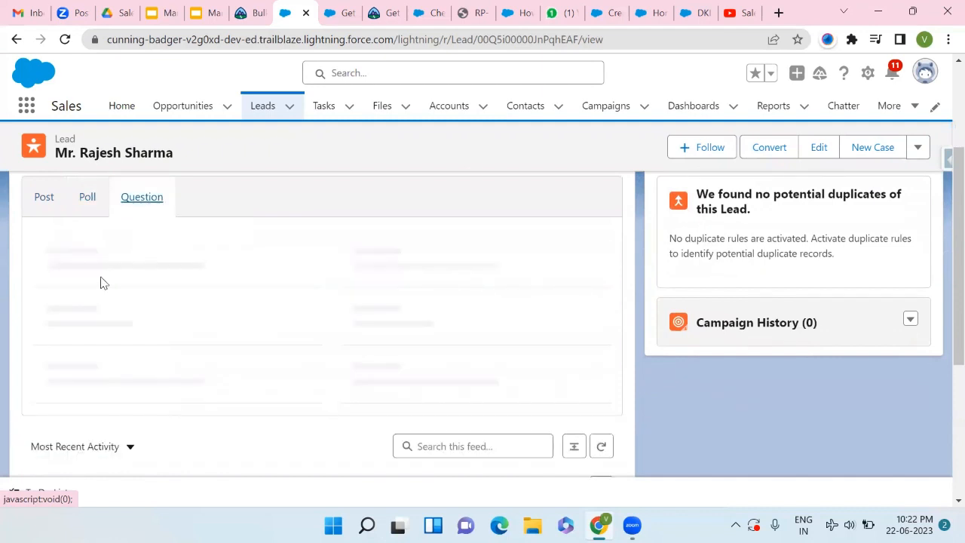
scroll(127, 349, down, 4)
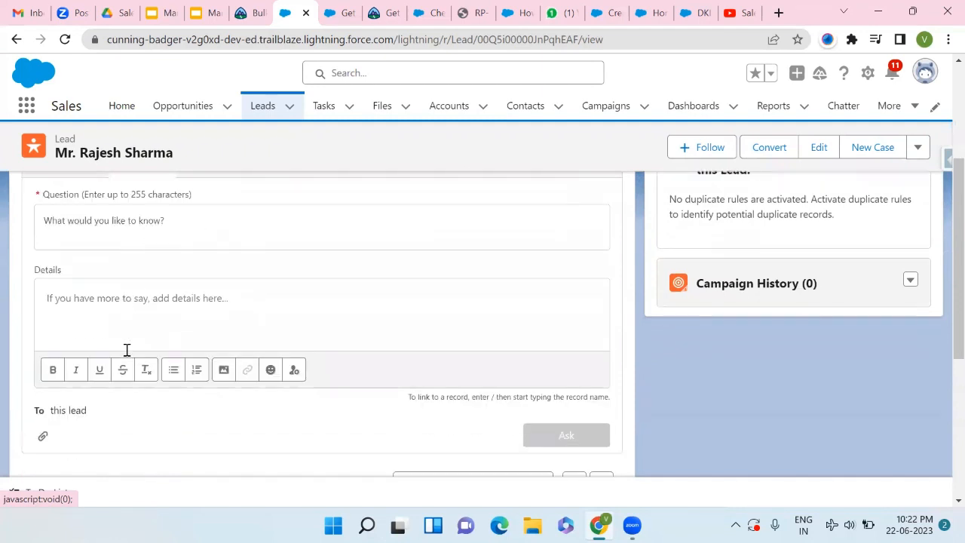
scroll(120, 428, down, 2)
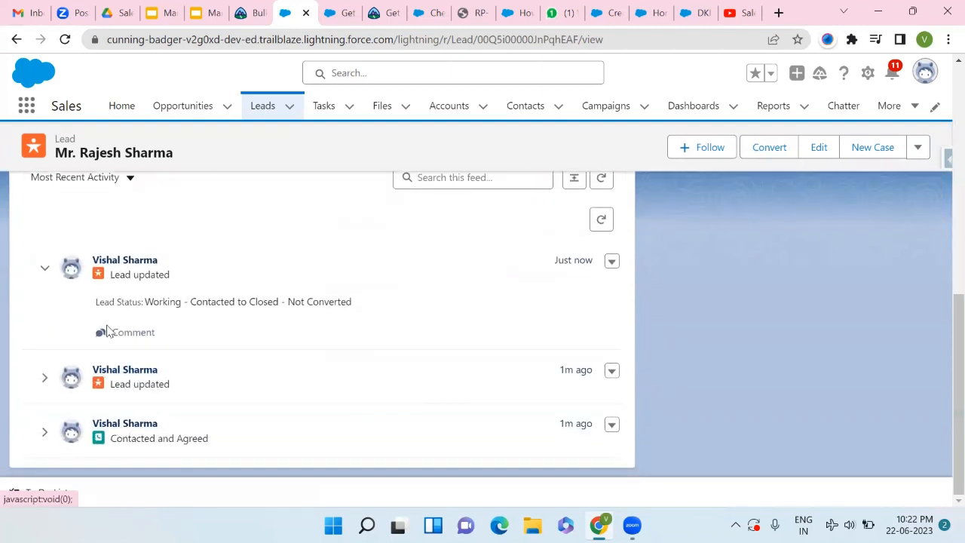
scroll(164, 378, up, 5)
scroll(163, 379, up, 1)
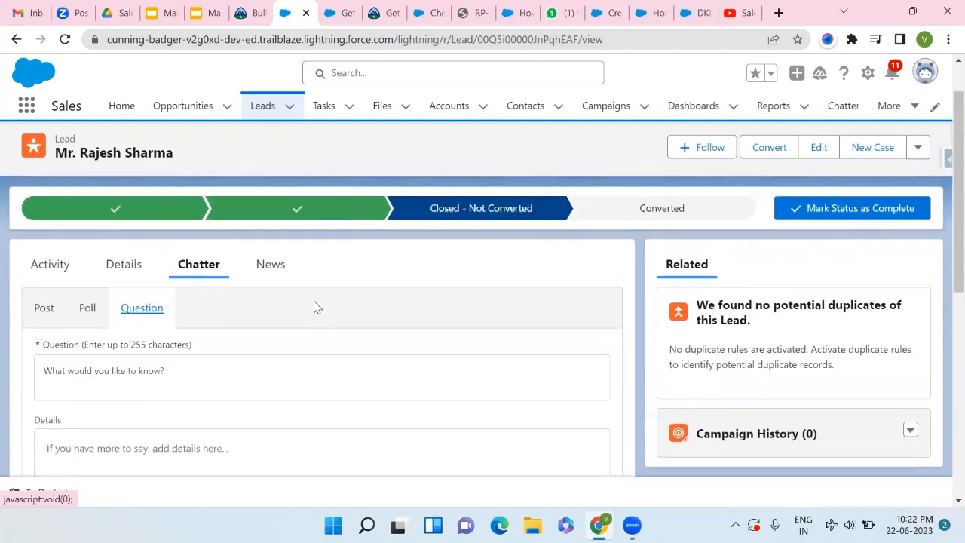
- Show the Honda lead's News tab with its Twitter sign-in panel
click(273, 276)
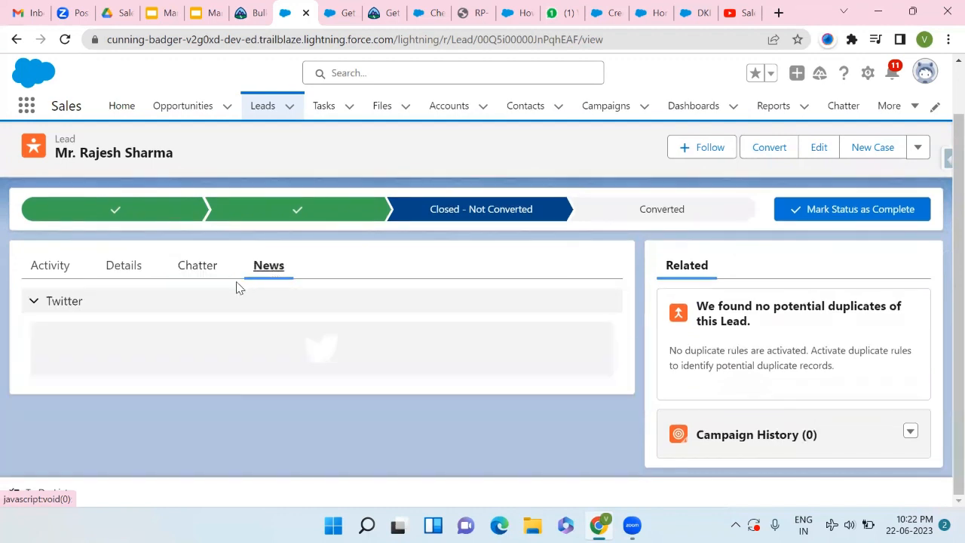
scroll(196, 282, up, 1)
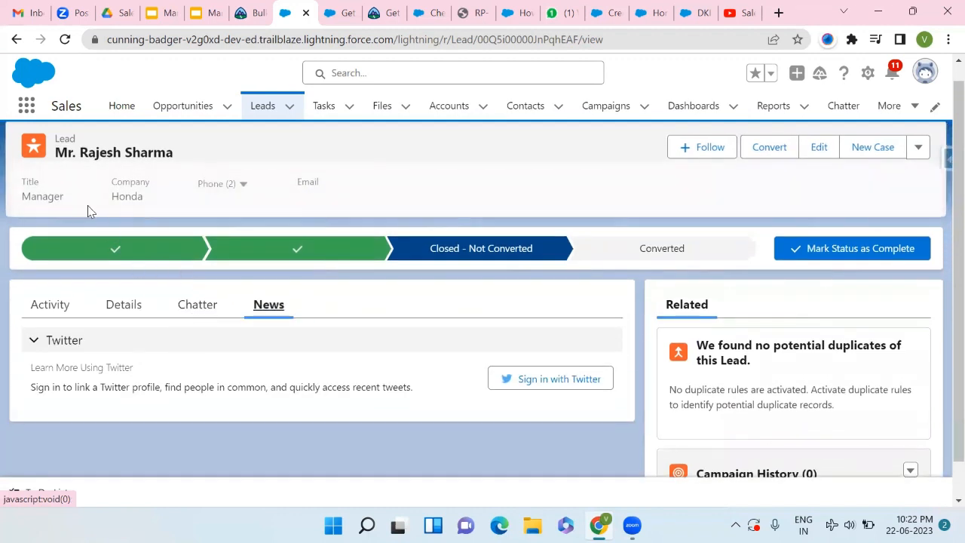
scroll(87, 211, up, 1)
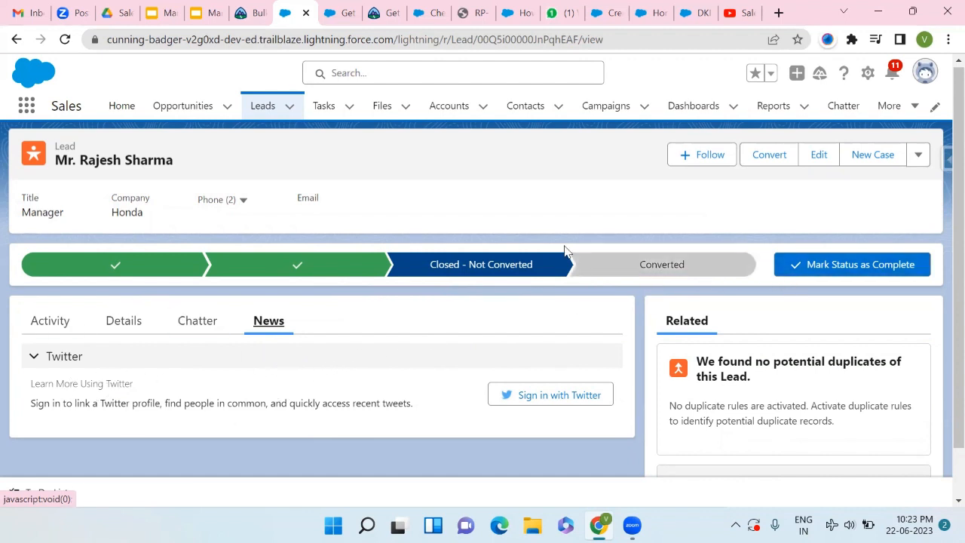
- Open Convert Lead for the Honda lead, try Choose Existing, then revert to Create New account Honda
click(829, 273)
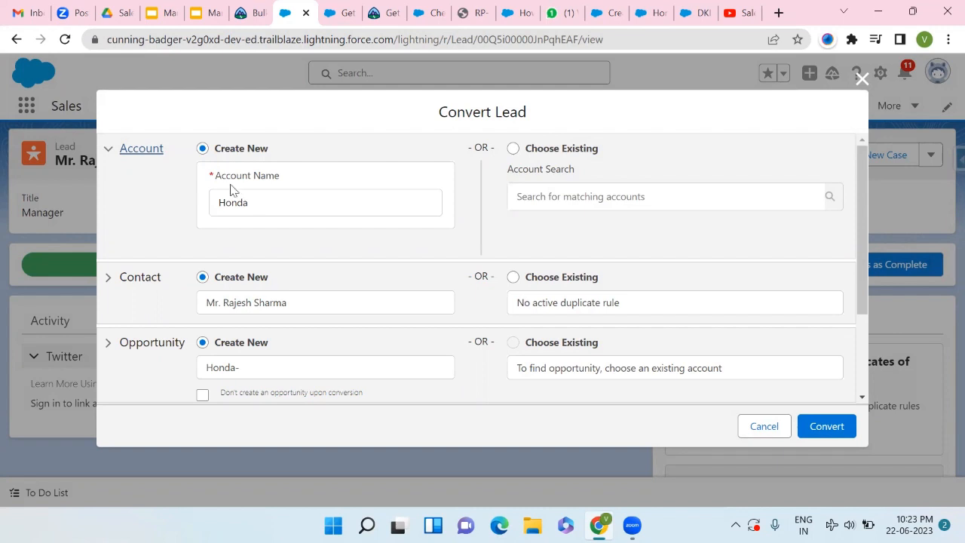
click(269, 208)
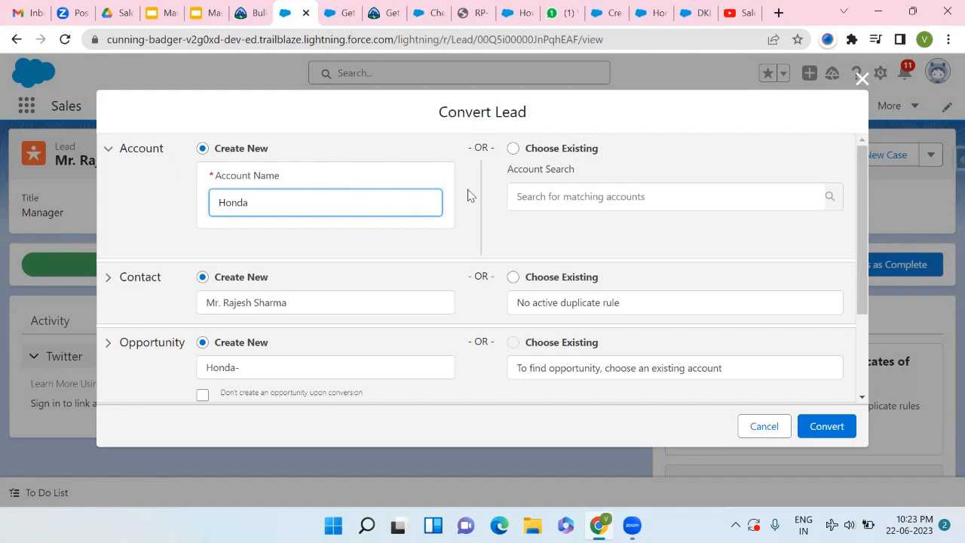
click(512, 150)
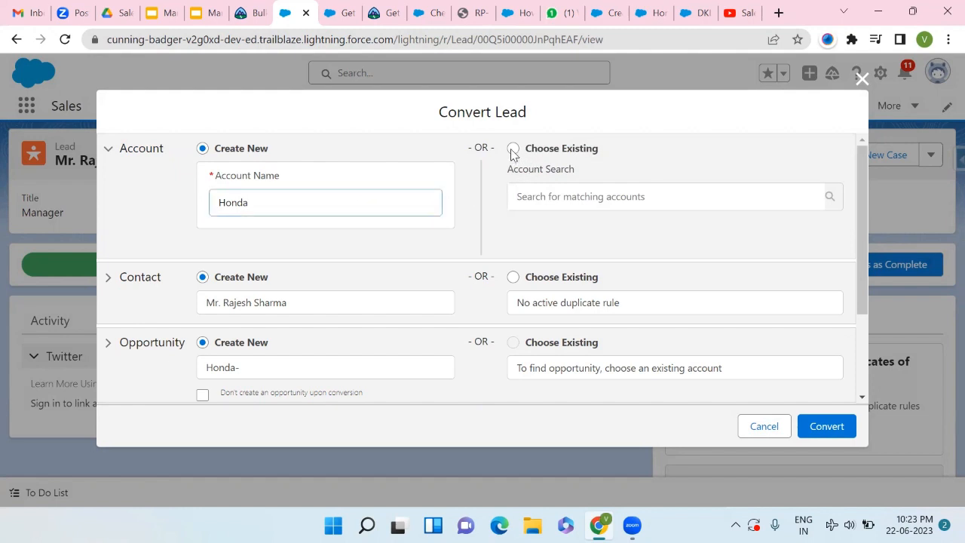
click(555, 189)
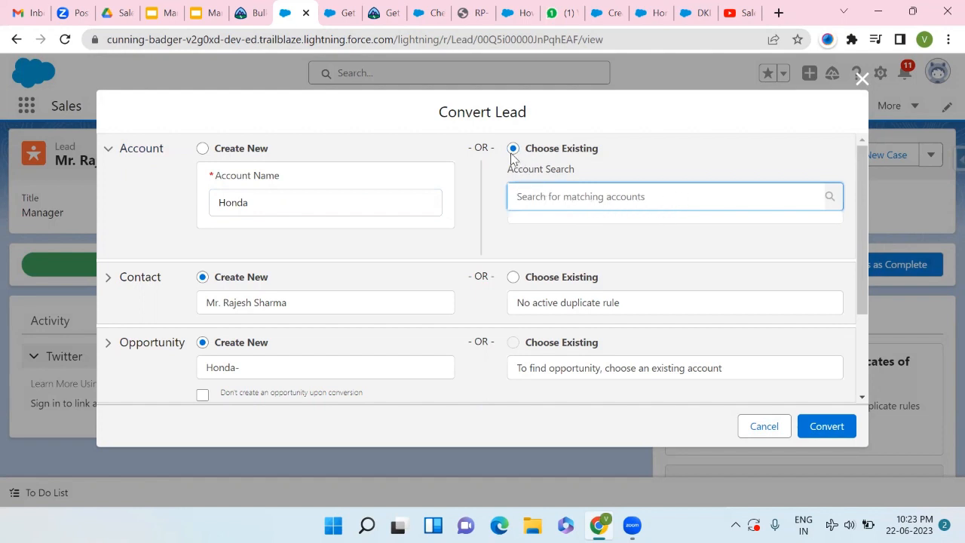
click(203, 150)
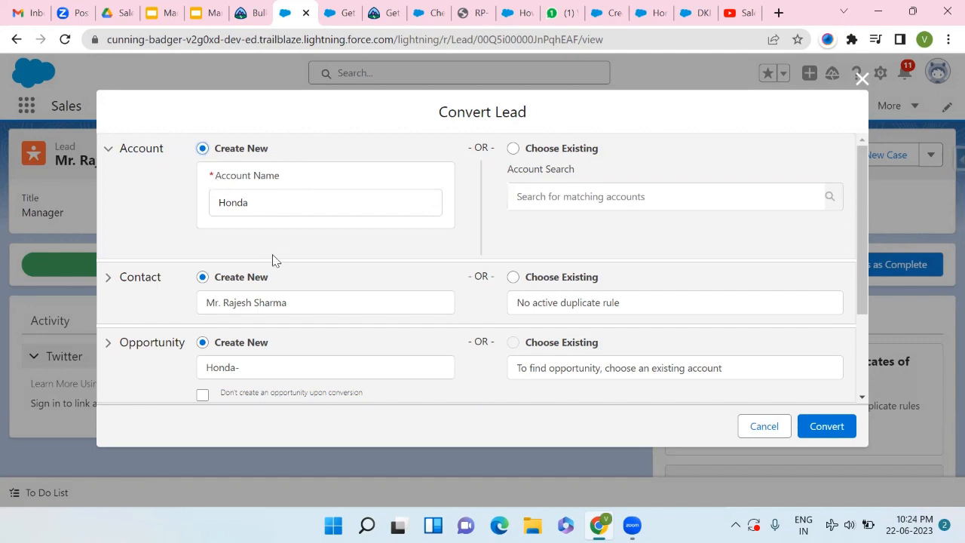
scroll(273, 260, down, 1)
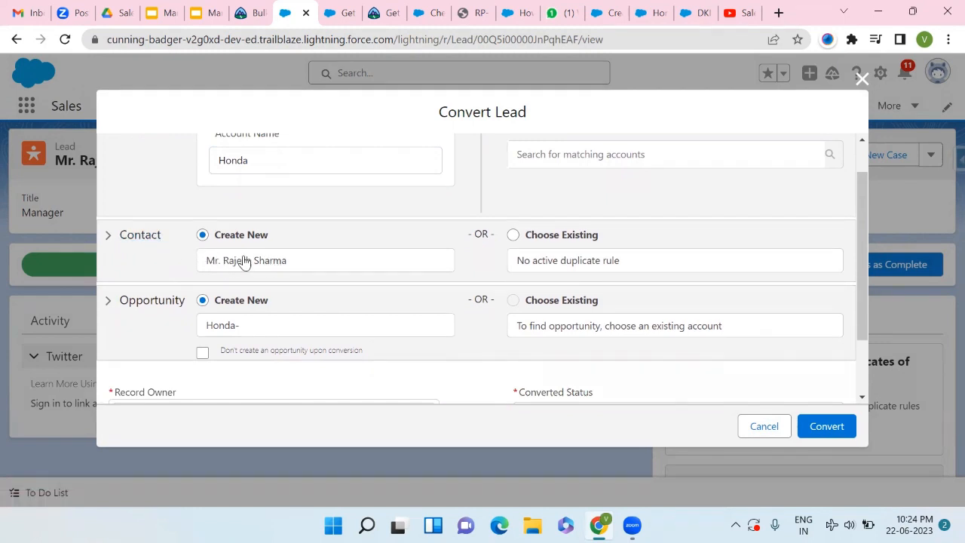
scroll(256, 266, up, 1)
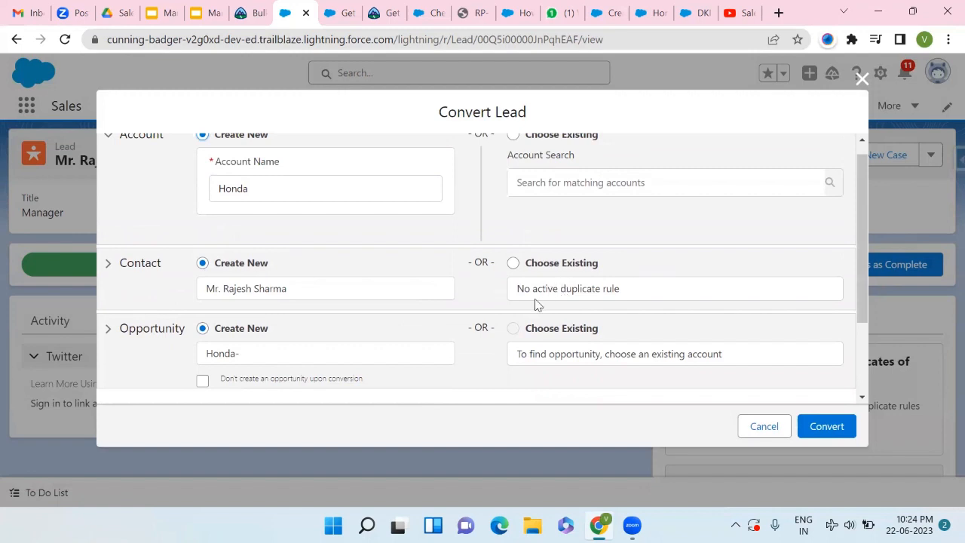
scroll(347, 340, down, 3)
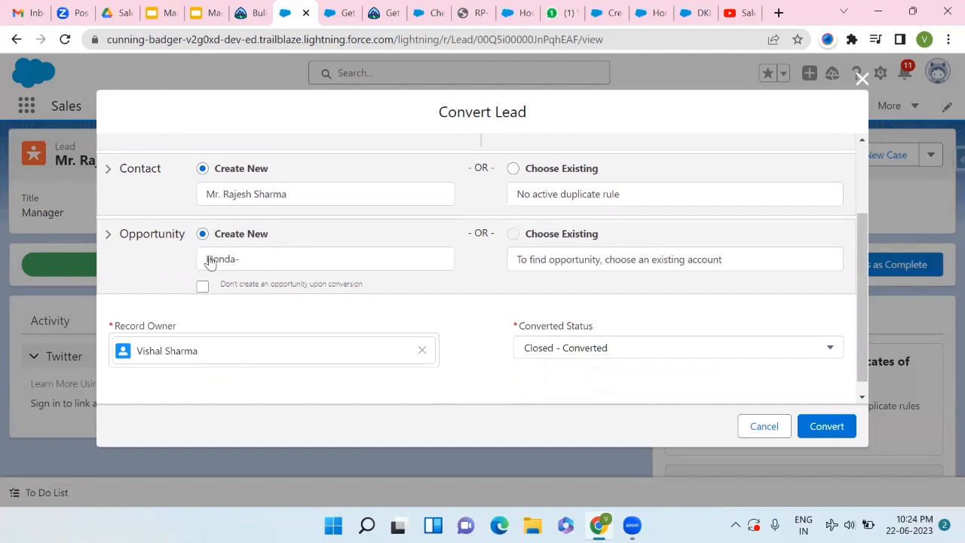
- Change the new opportunity's name from 'Honda-' to 'Honda-1234Rajesh'
click(254, 262)
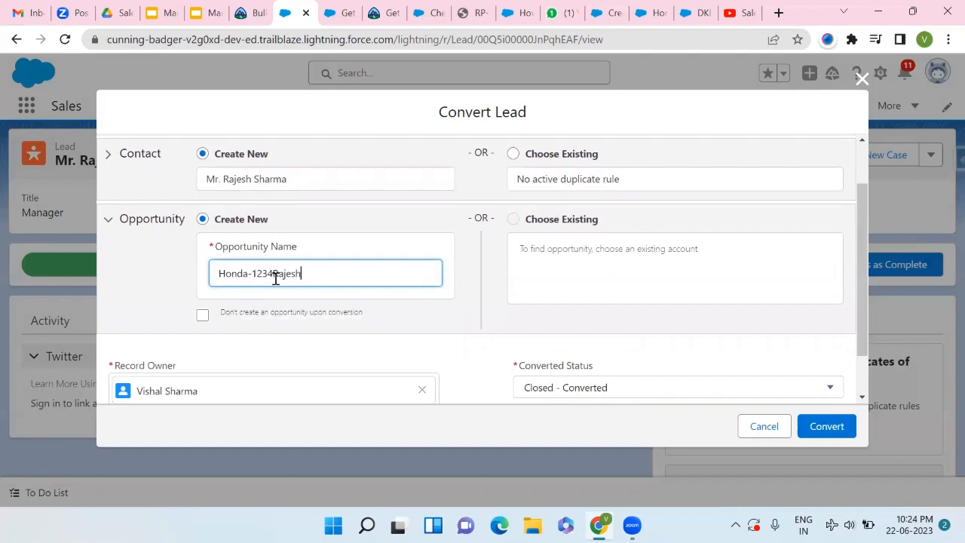
click(608, 282)
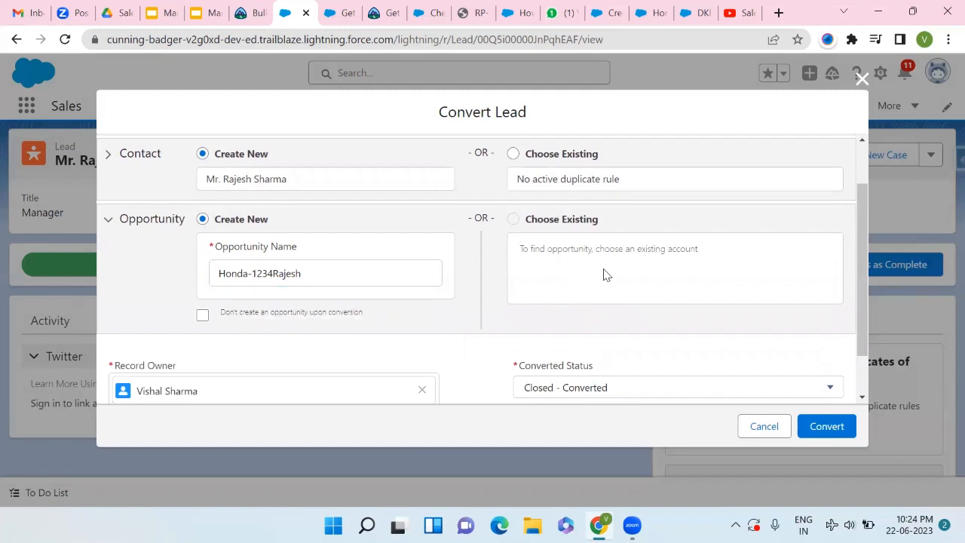
scroll(384, 249, up, 2)
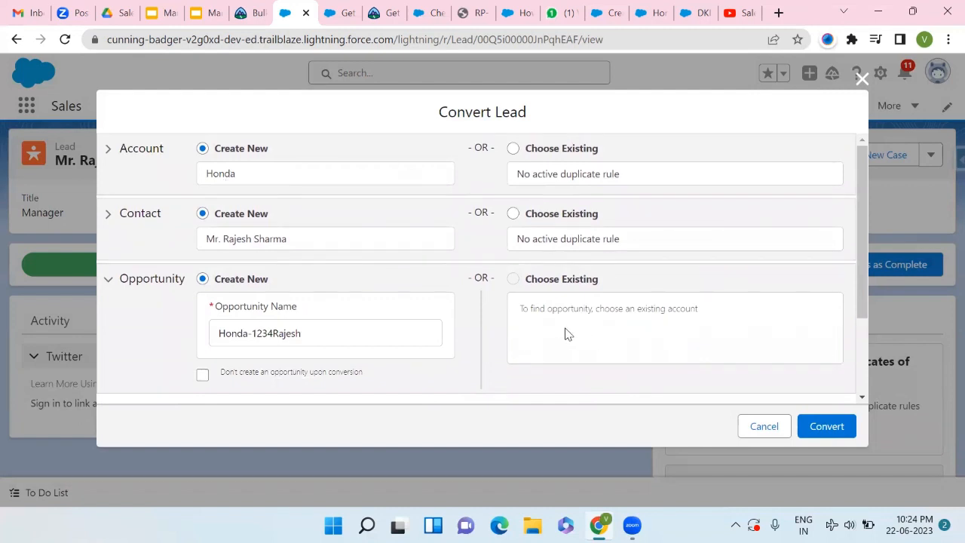
scroll(592, 310, down, 2)
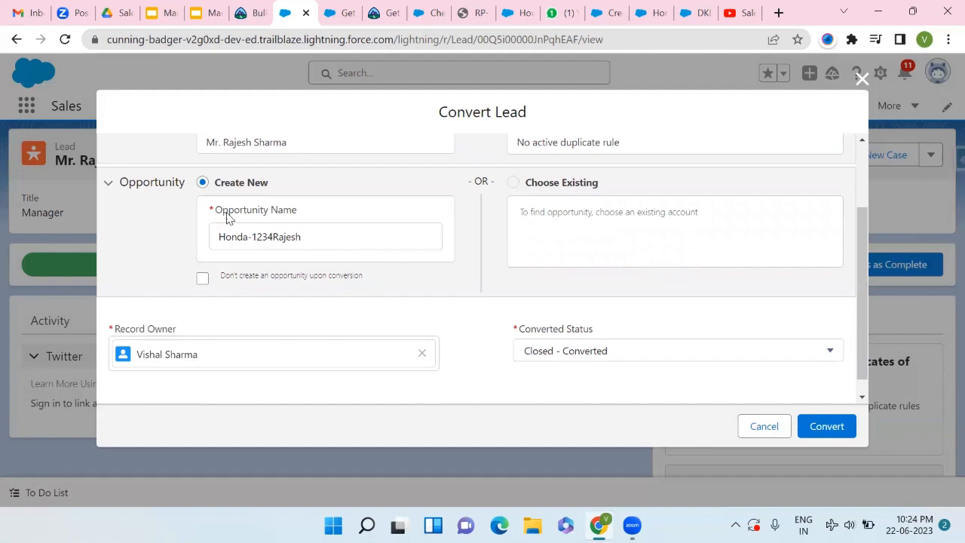
scroll(202, 249, down, 1)
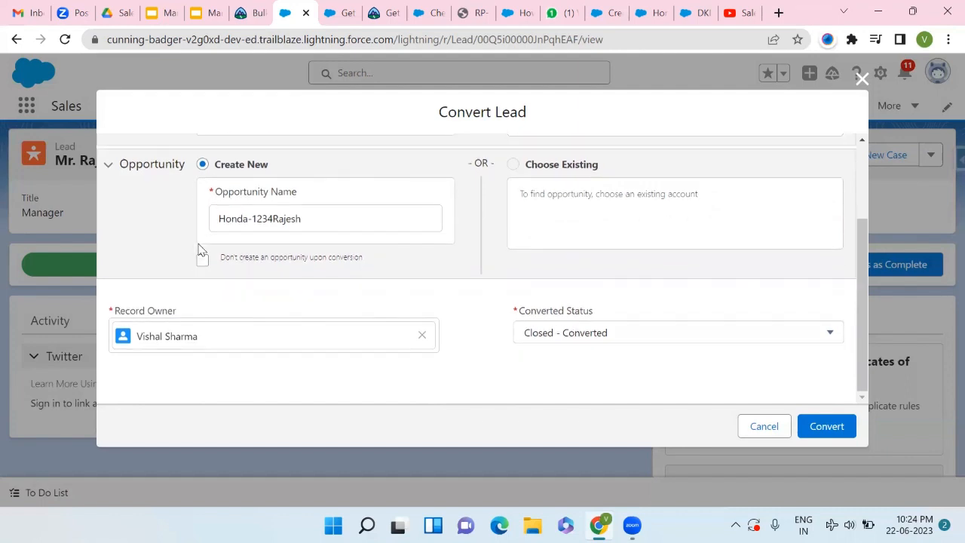
- Convert the lead and review the new Honda account, contact and Honda-1234Rajesh opportunity cards
click(824, 425)
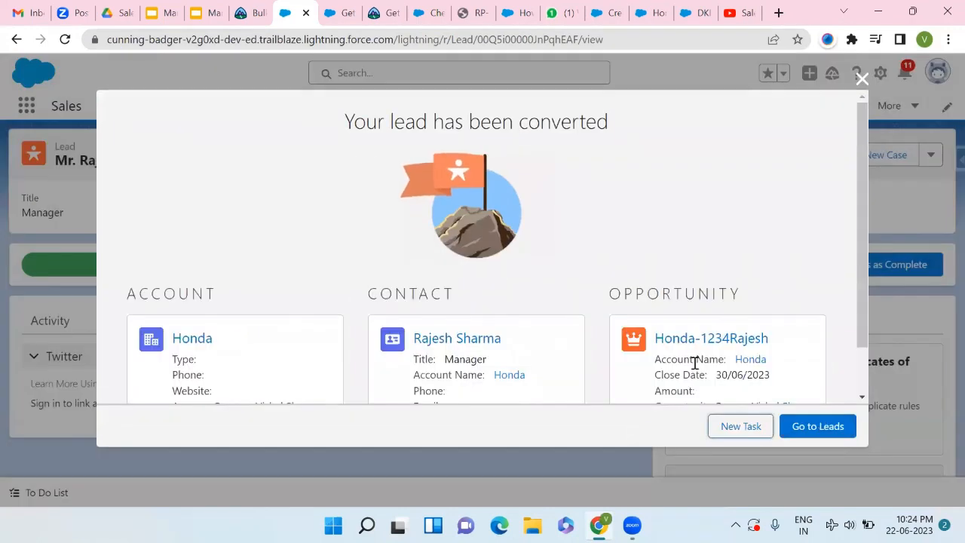
scroll(478, 205, down, 1)
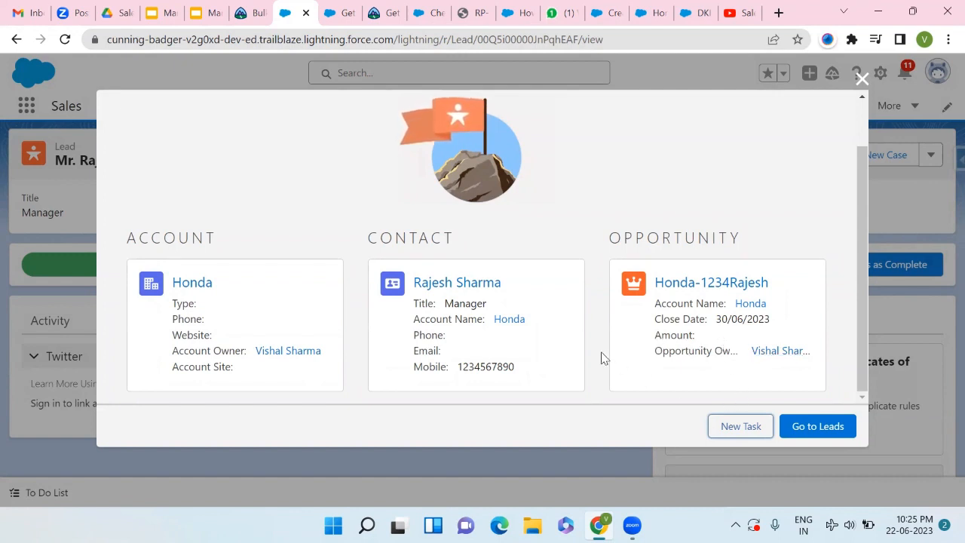
scroll(601, 357, up, 2)
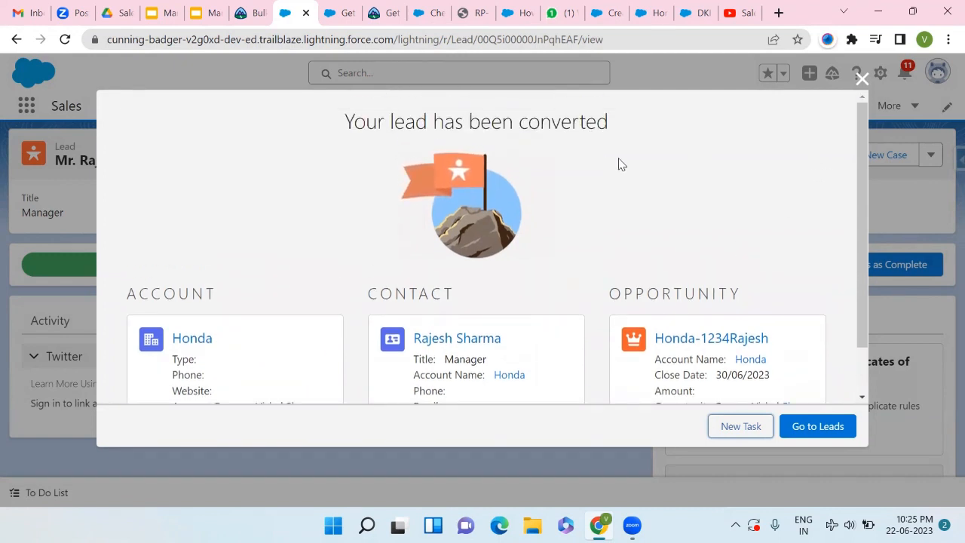
scroll(686, 337, down, 2)
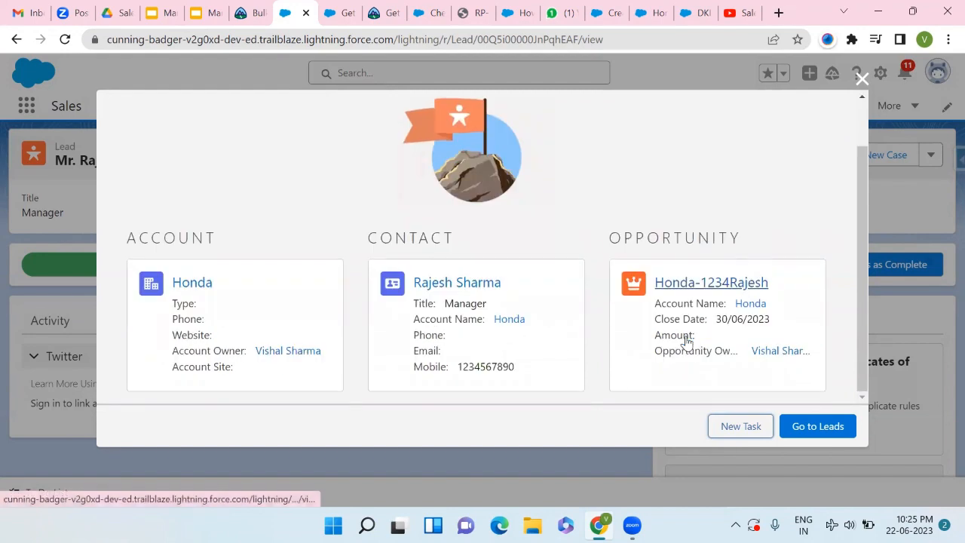
- Open the Honda-1234Rajesh opportunity record and look over it at stage Prospecting
click(697, 285)
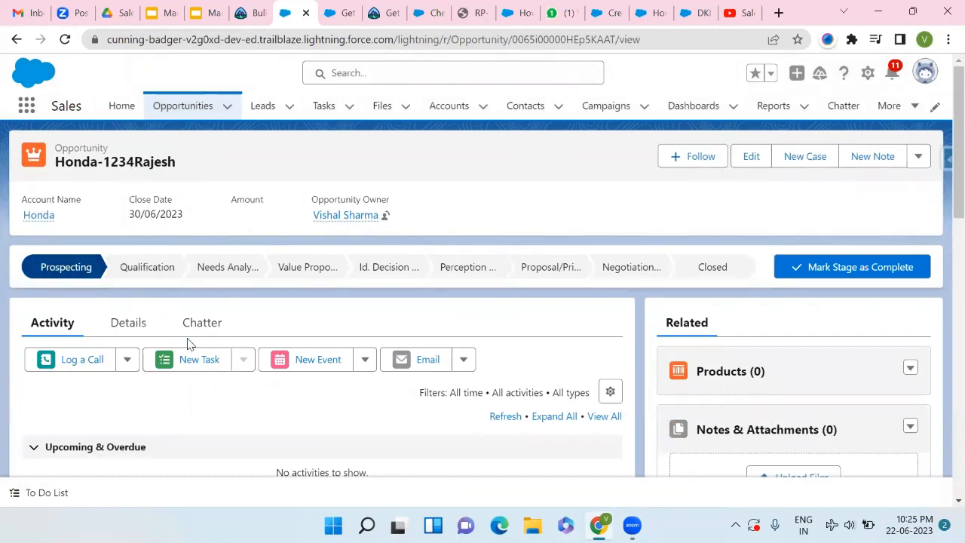
scroll(188, 344, down, 2)
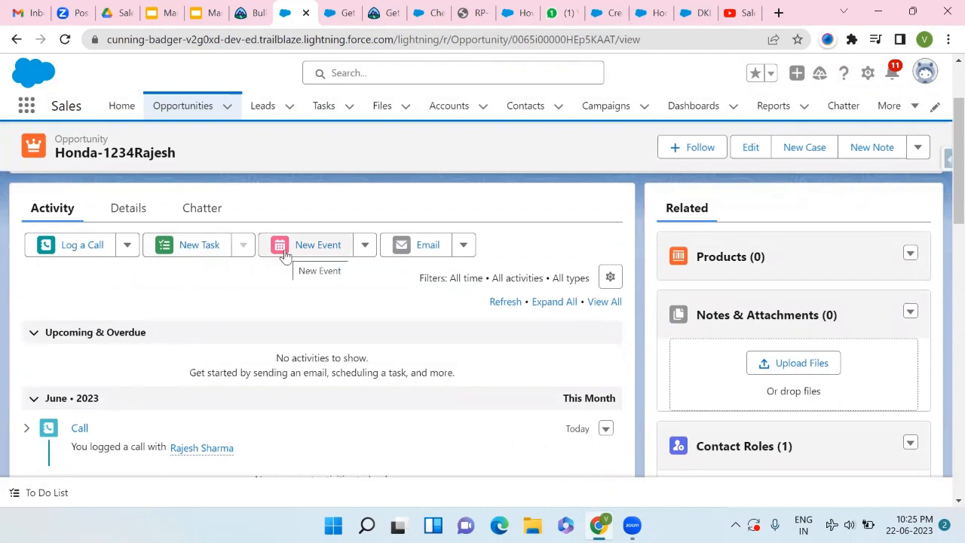
scroll(285, 257, up, 2)
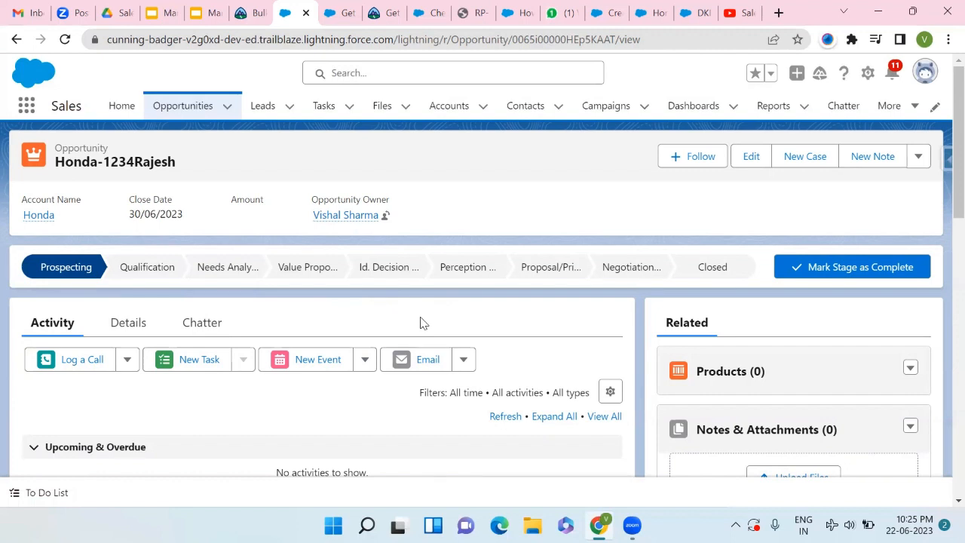
scroll(791, 330, down, 1)
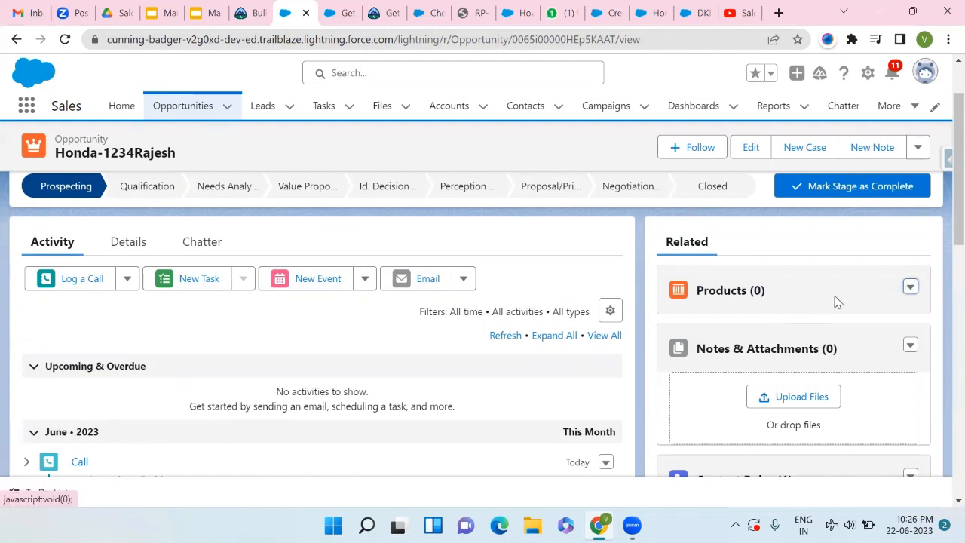
- Add products to the opportunity, selecting GenWatt Gasoline 2000kW, 300kW and 750kW
click(730, 291)
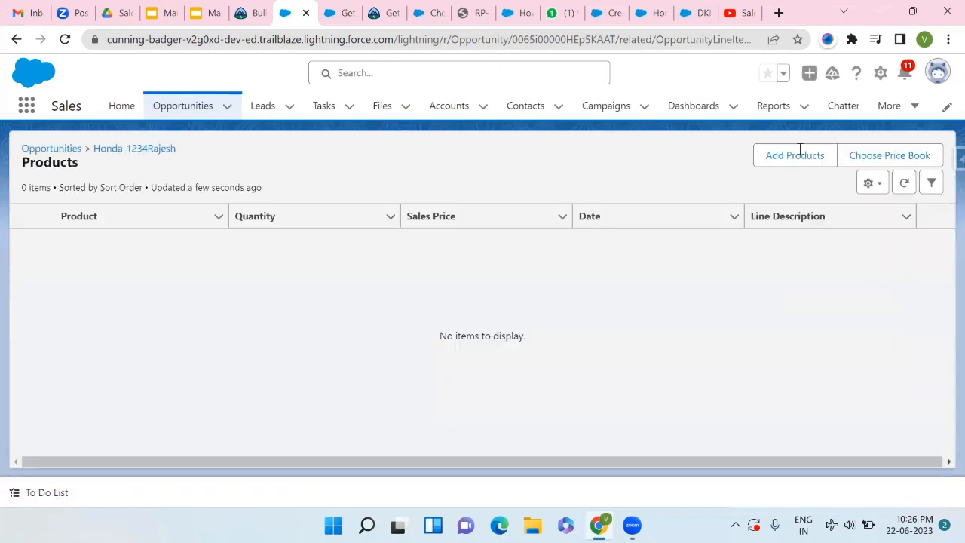
click(799, 154)
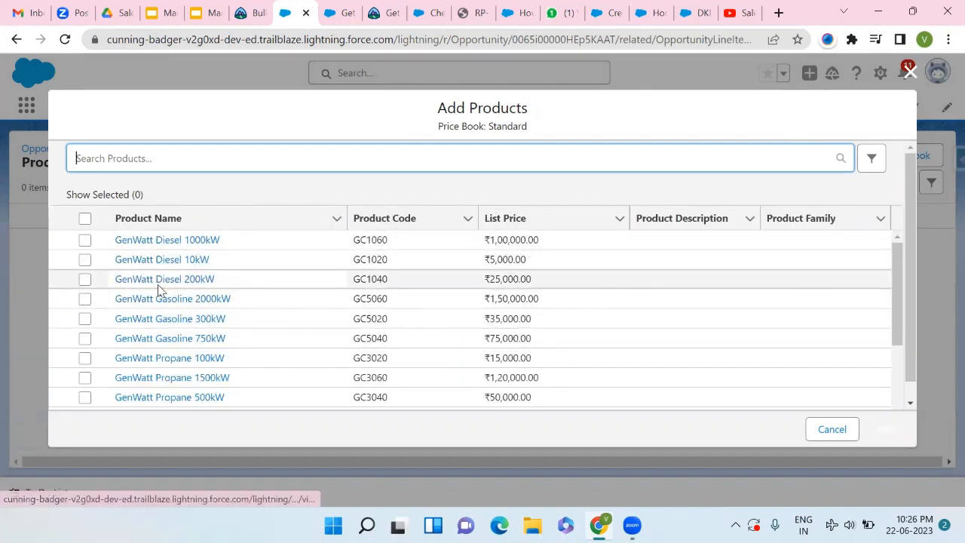
scroll(159, 289, down, 1)
scroll(158, 289, down, 1)
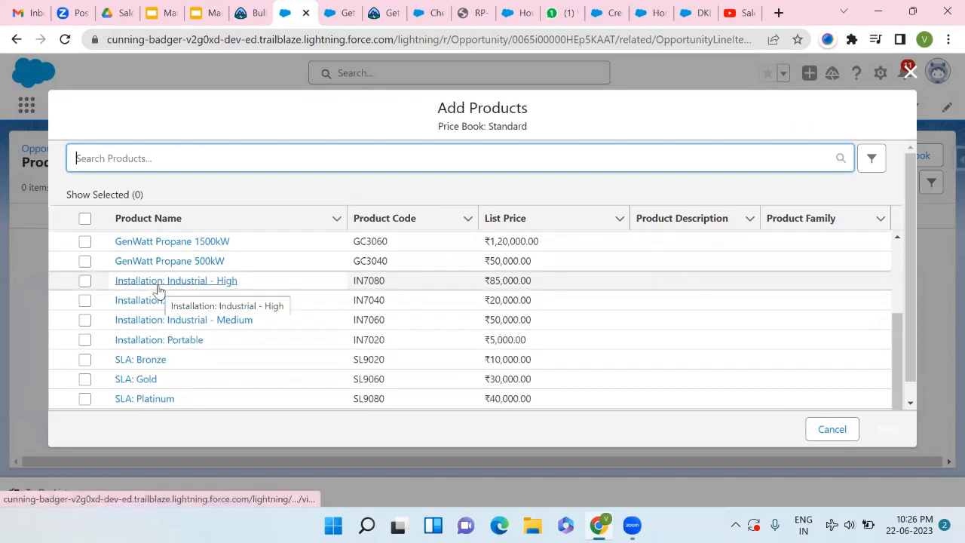
scroll(158, 290, up, 2)
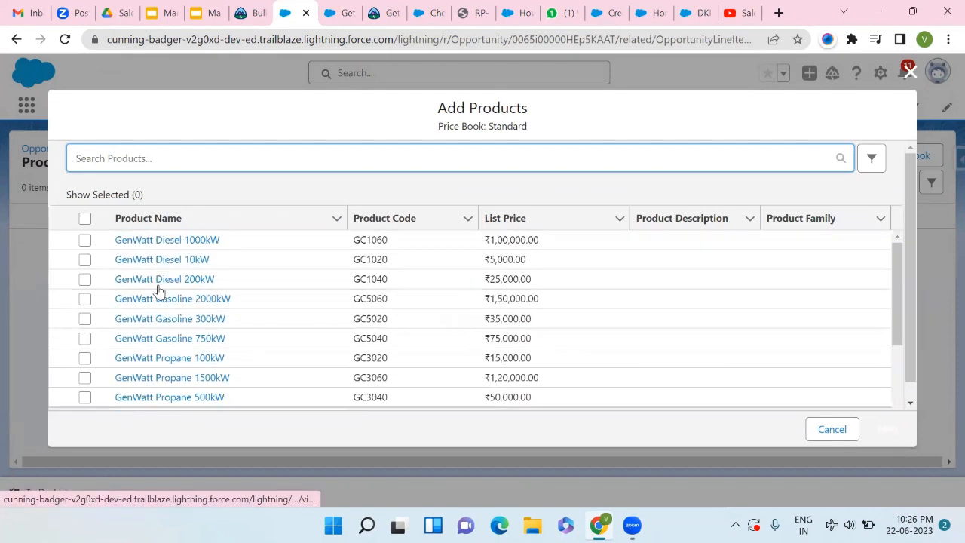
click(85, 299)
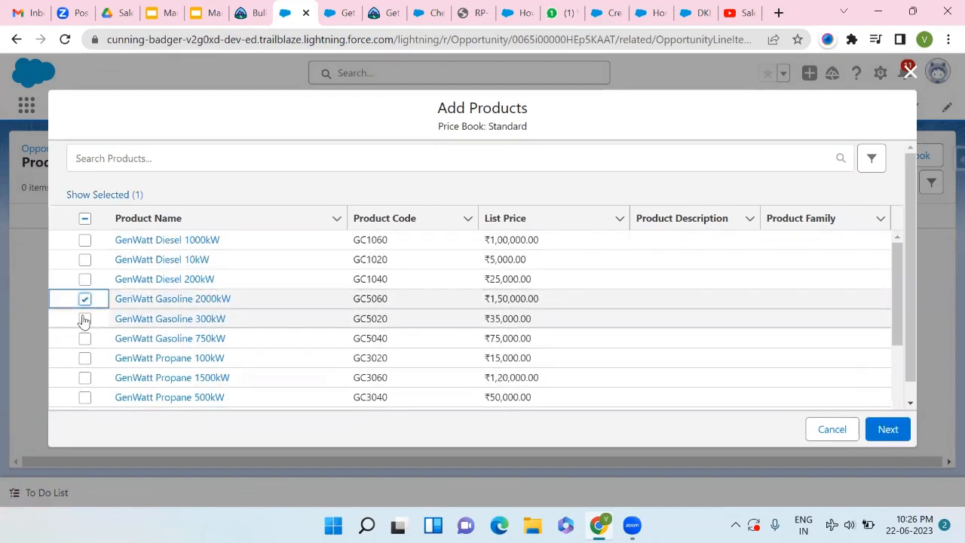
click(84, 319)
click(85, 339)
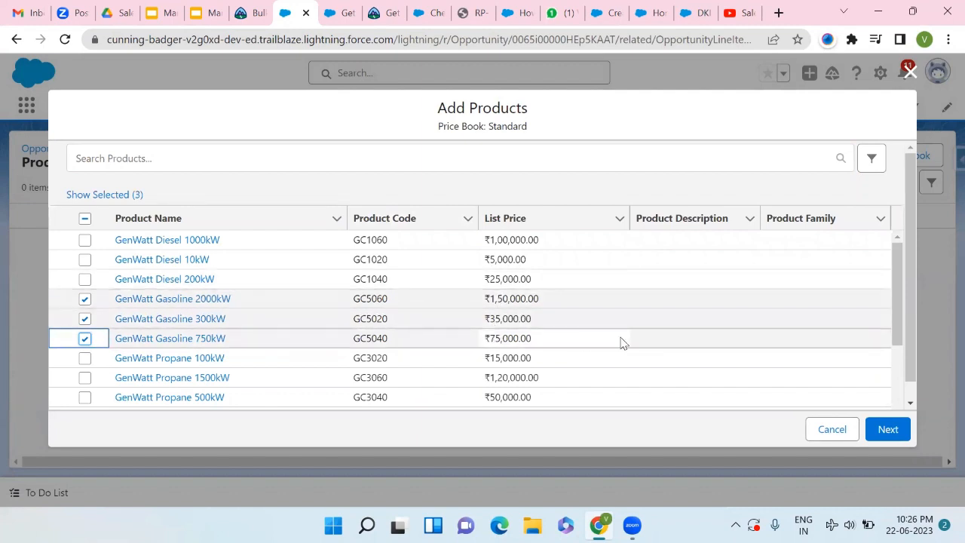
click(888, 431)
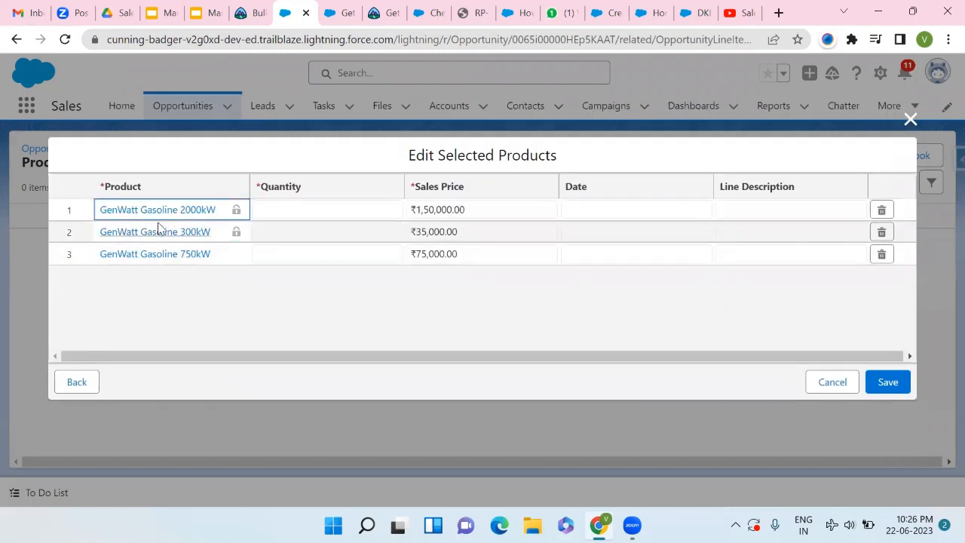
- Enter quantities 1, 2 and 1 for the 2000kW, 300kW and 750kW products
click(295, 212)
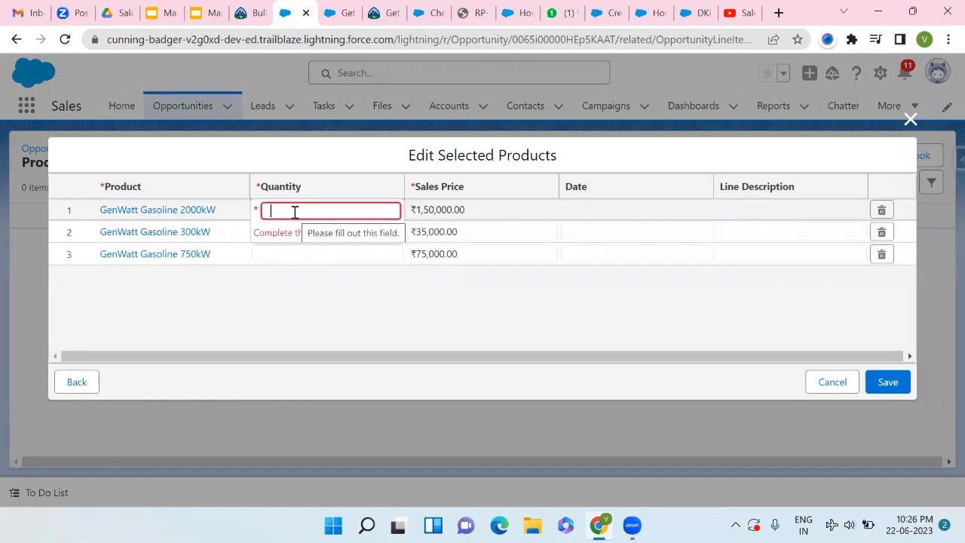
text(1)
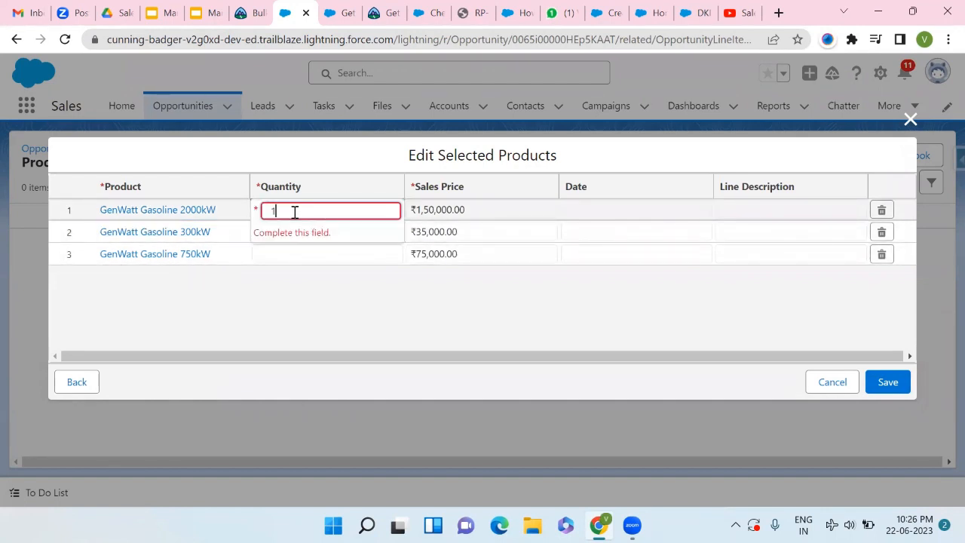
click(287, 253)
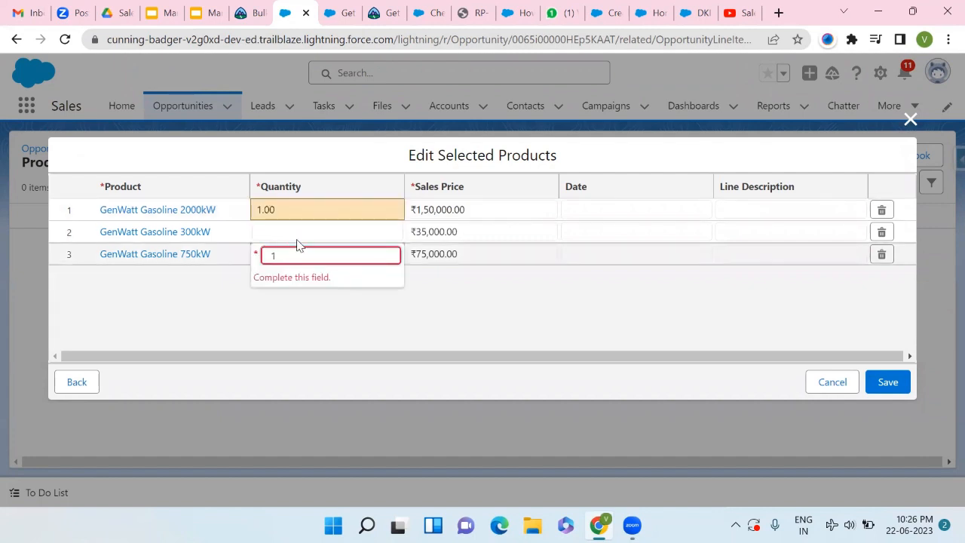
click(316, 228)
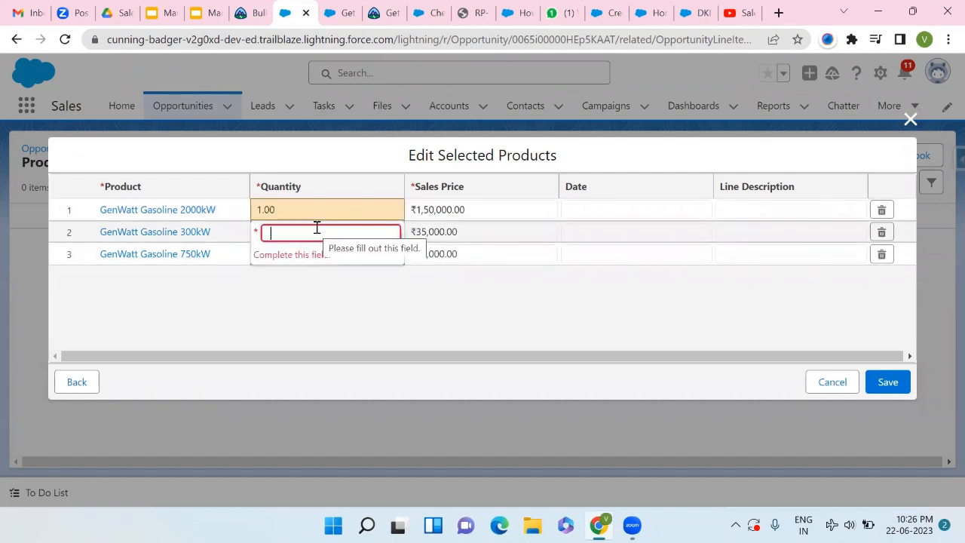
text(2)
click(409, 319)
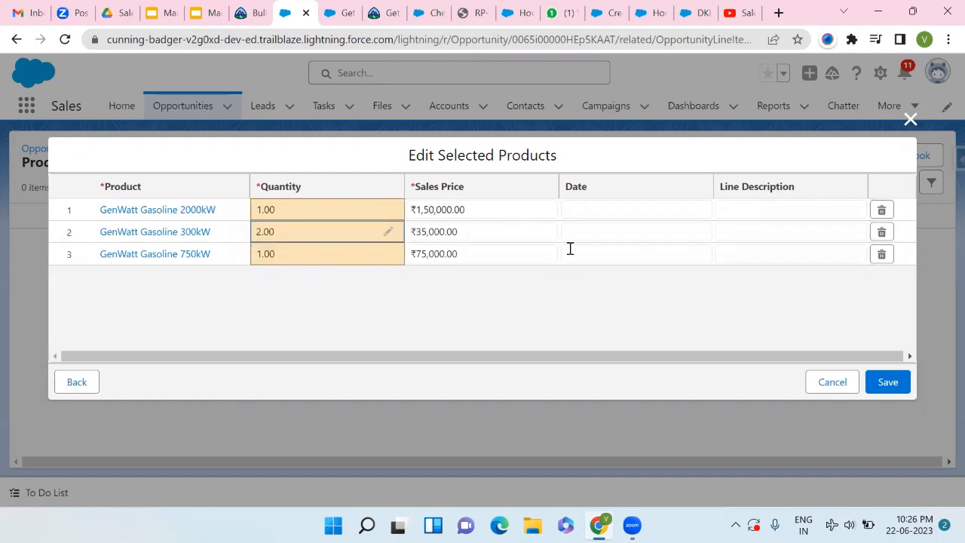
- Date all three product lines 22/06/2023 and save them
click(621, 211)
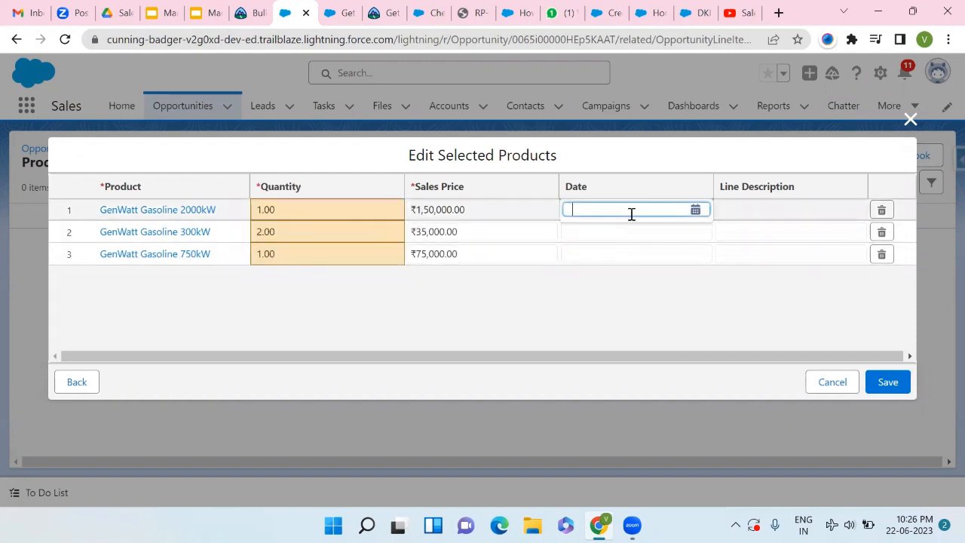
click(693, 211)
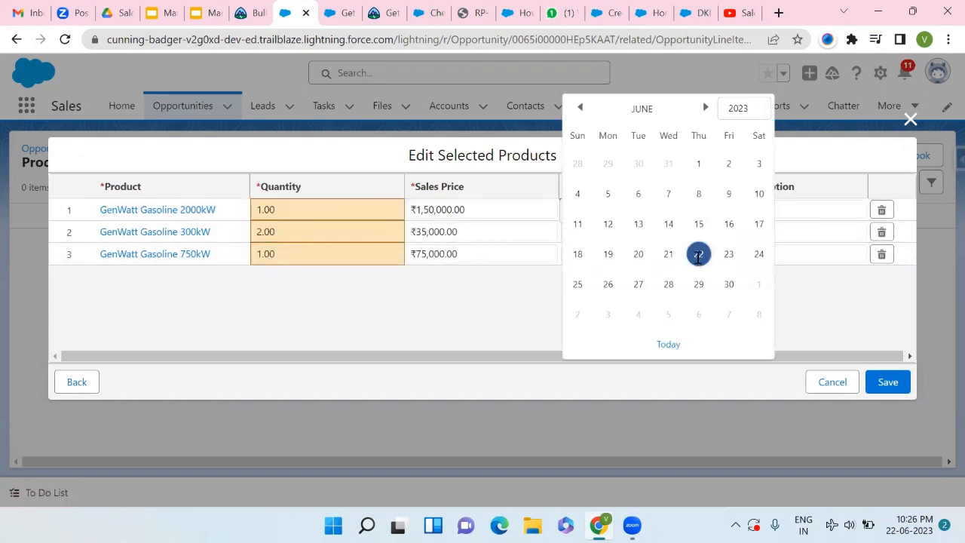
click(698, 256)
click(699, 234)
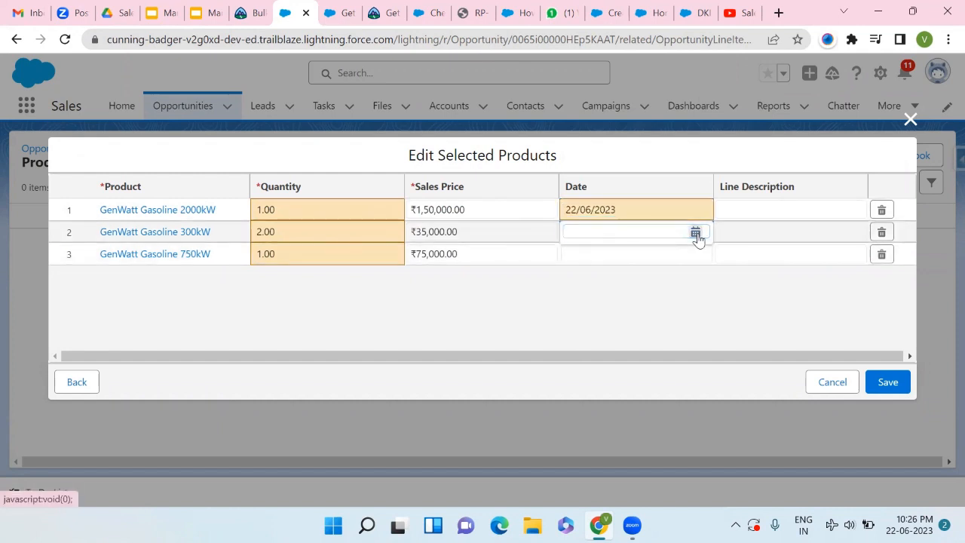
click(695, 233)
click(698, 254)
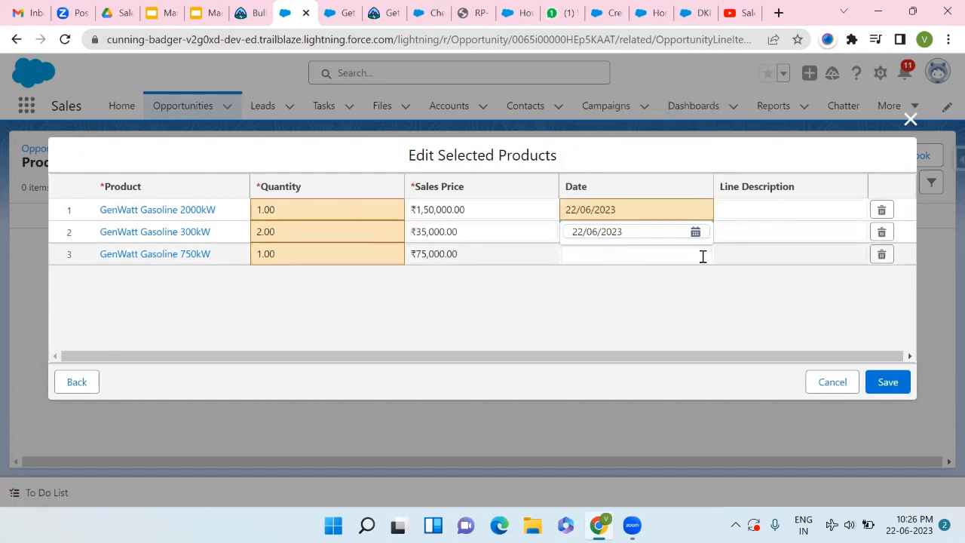
click(700, 257)
click(694, 257)
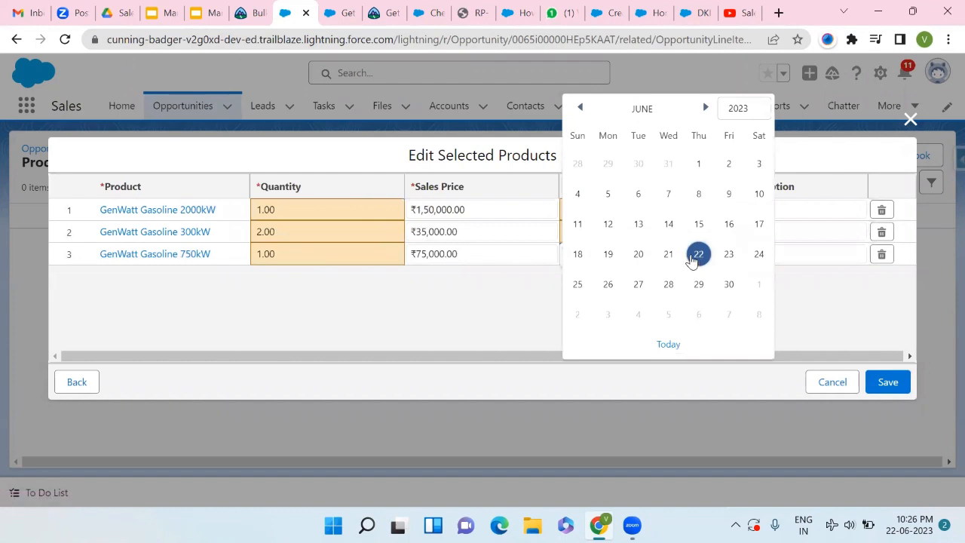
click(695, 255)
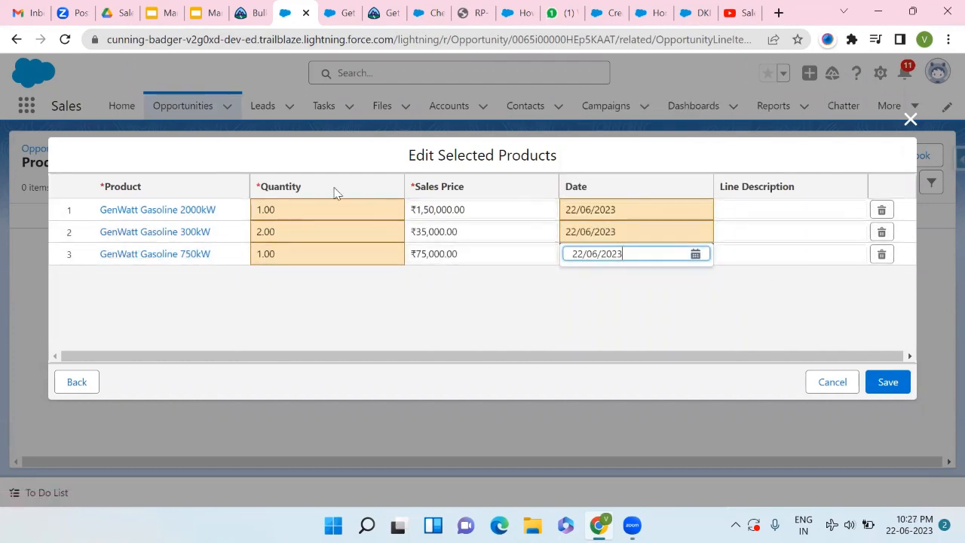
click(895, 389)
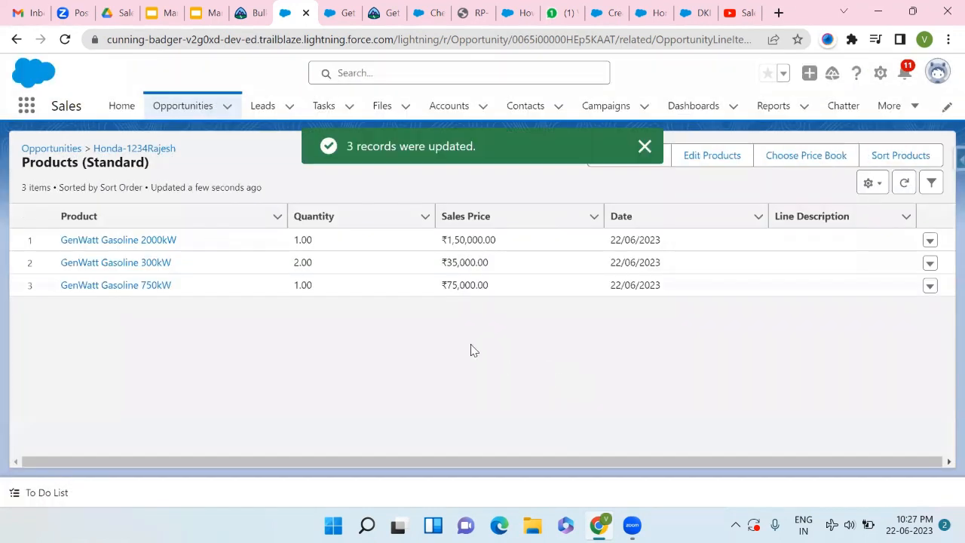
- Go back to Honda-1234Rajesh and review its Products (3) and ₹2,95,000.00 amount
click(113, 150)
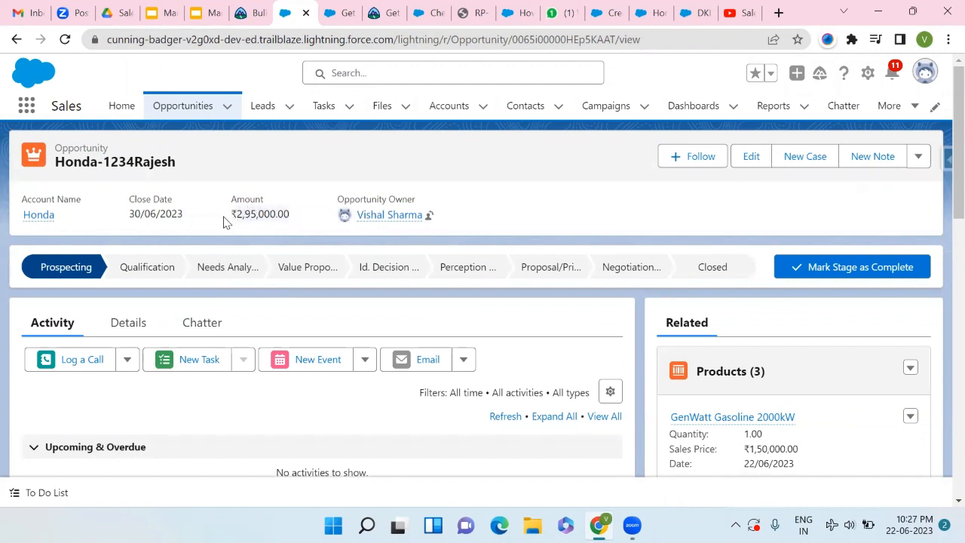
scroll(648, 360, down, 2)
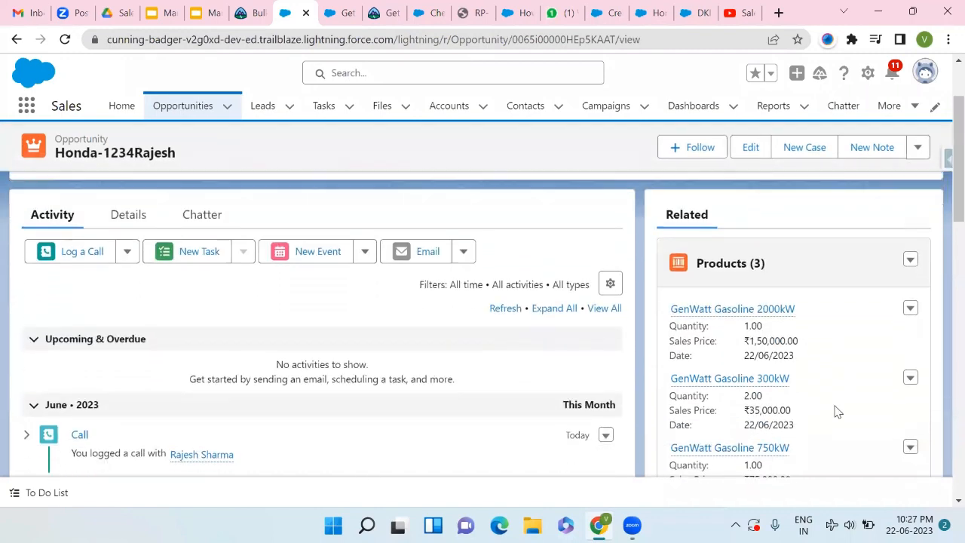
scroll(779, 372, down, 4)
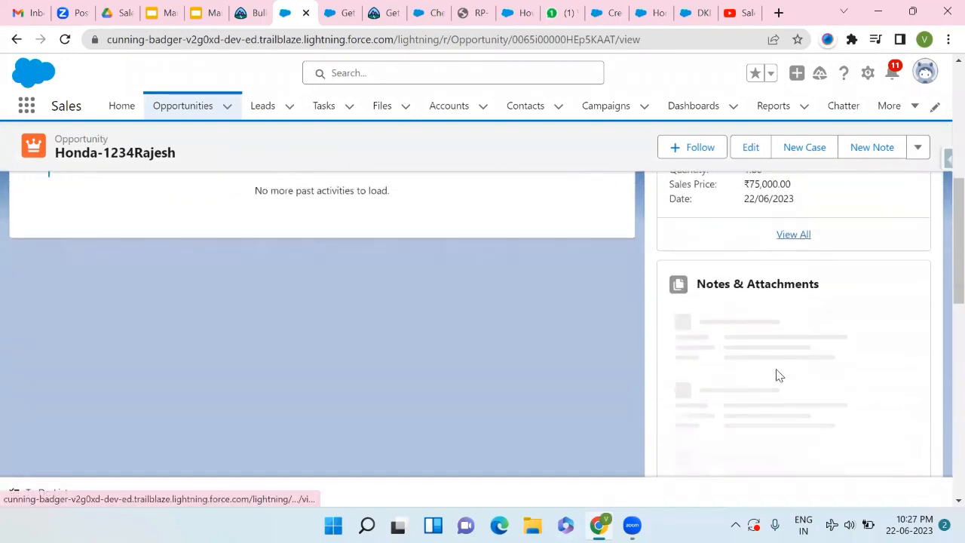
scroll(779, 376, down, 6)
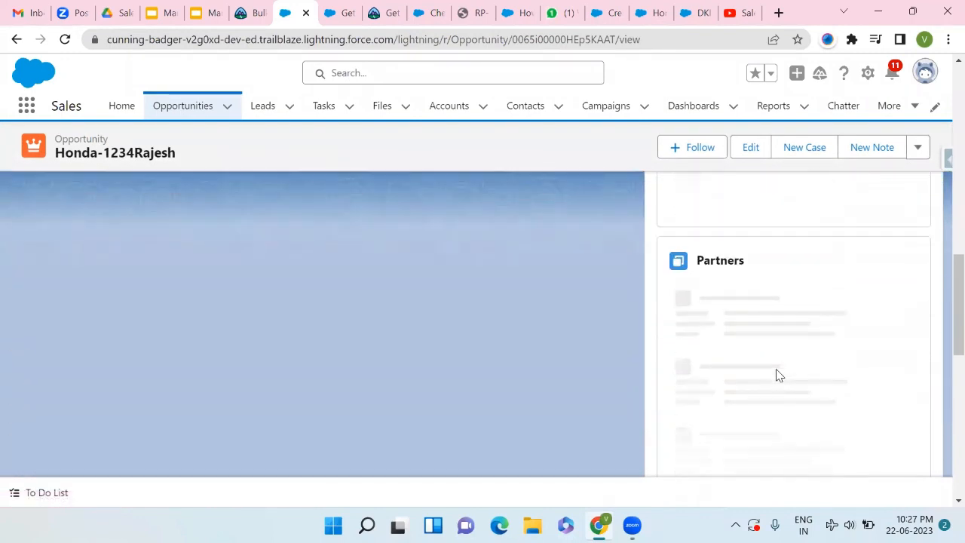
scroll(779, 375, down, 3)
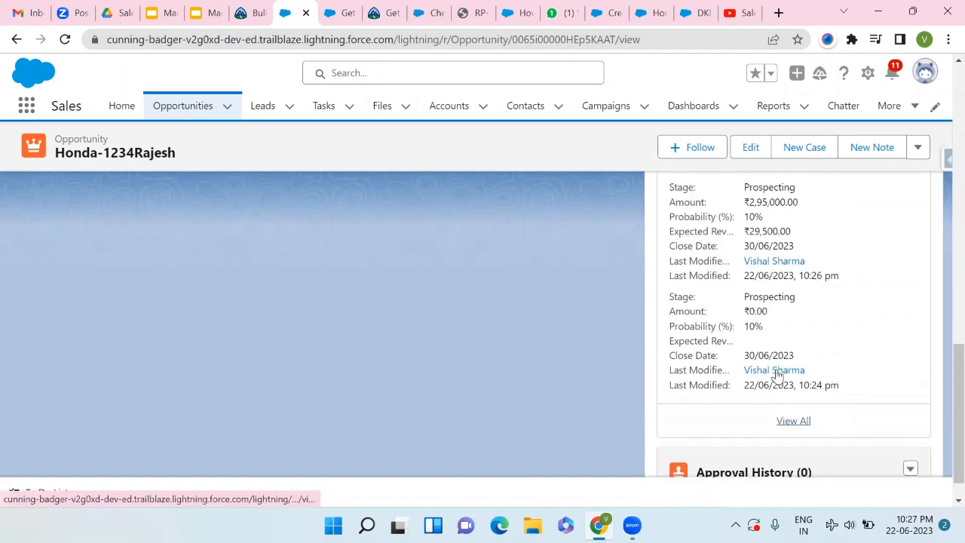
scroll(776, 374, up, 2)
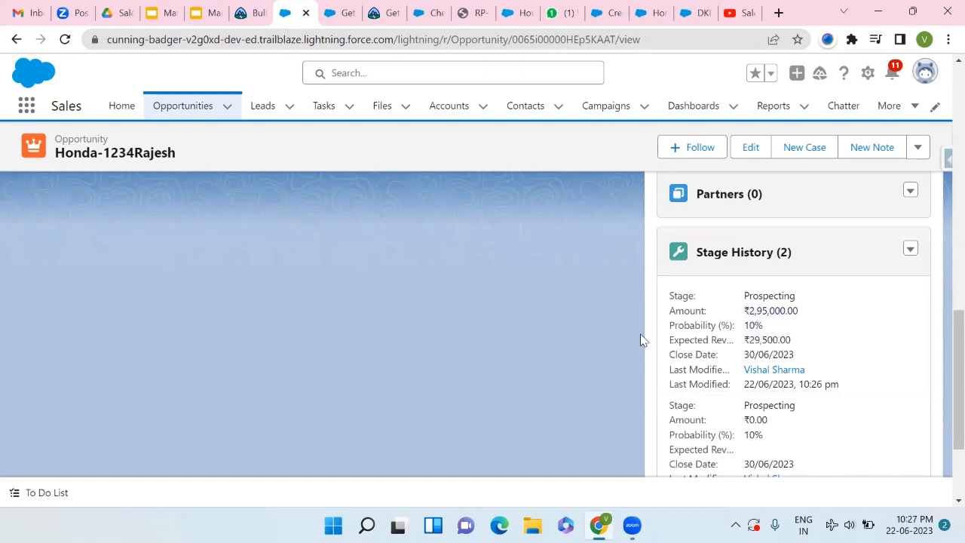
scroll(525, 312, up, 10)
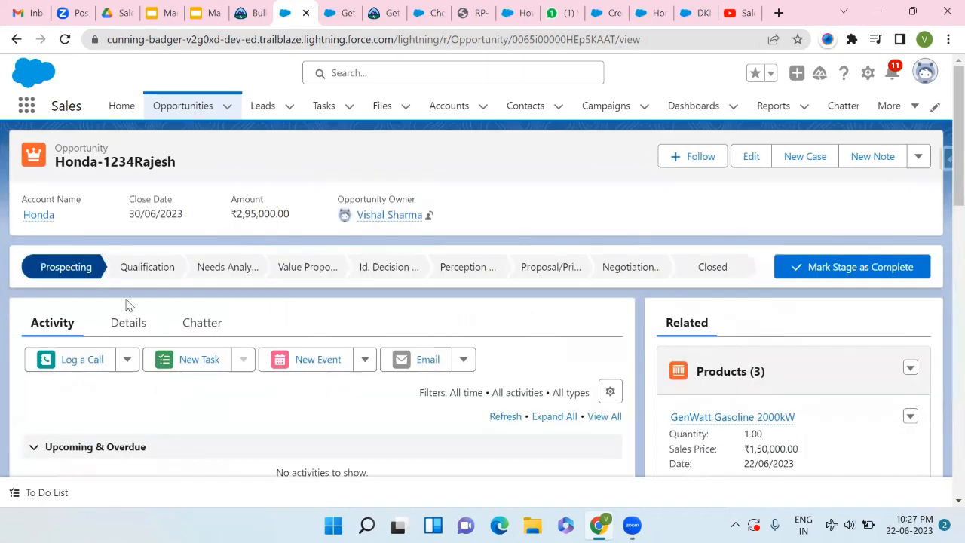
mouse_move(68, 278)
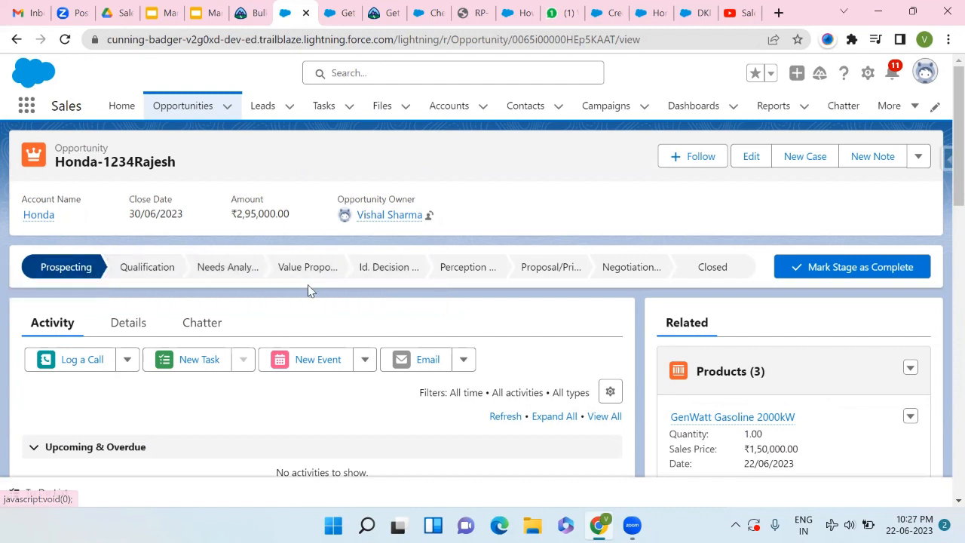
scroll(310, 291, down, 1)
scroll(308, 289, up, 1)
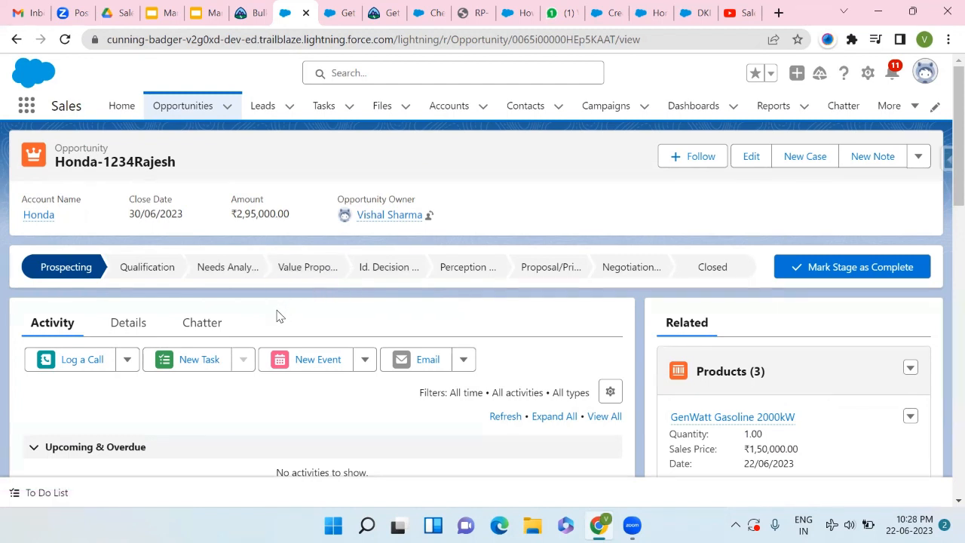
scroll(276, 314, down, 2)
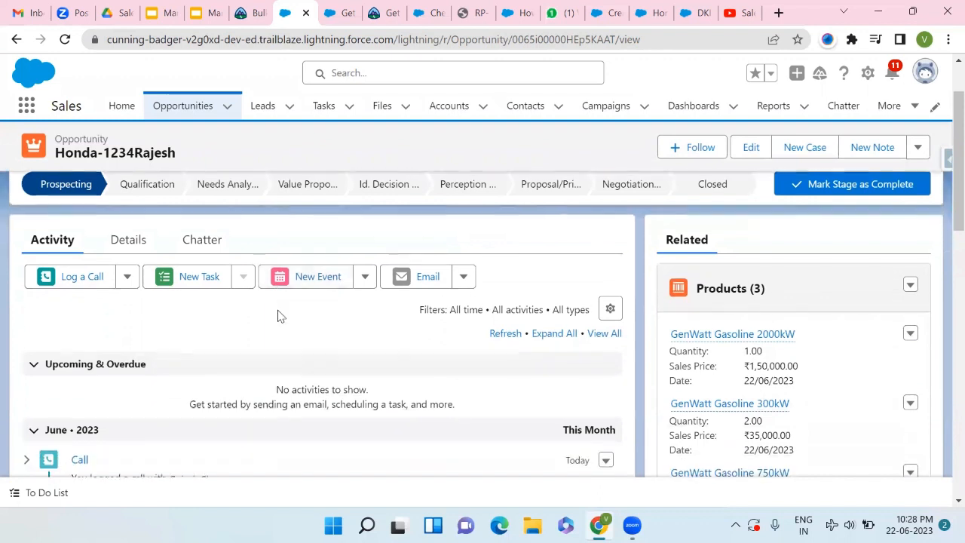
- Show the opportunity's Details and look over Amount, Stage, Probability and Stage History
click(117, 245)
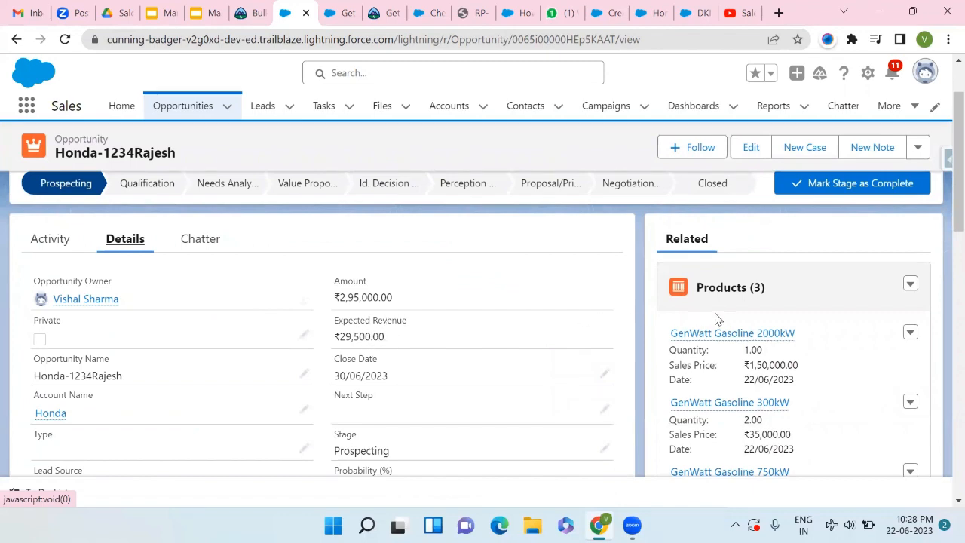
scroll(716, 318, down, 10)
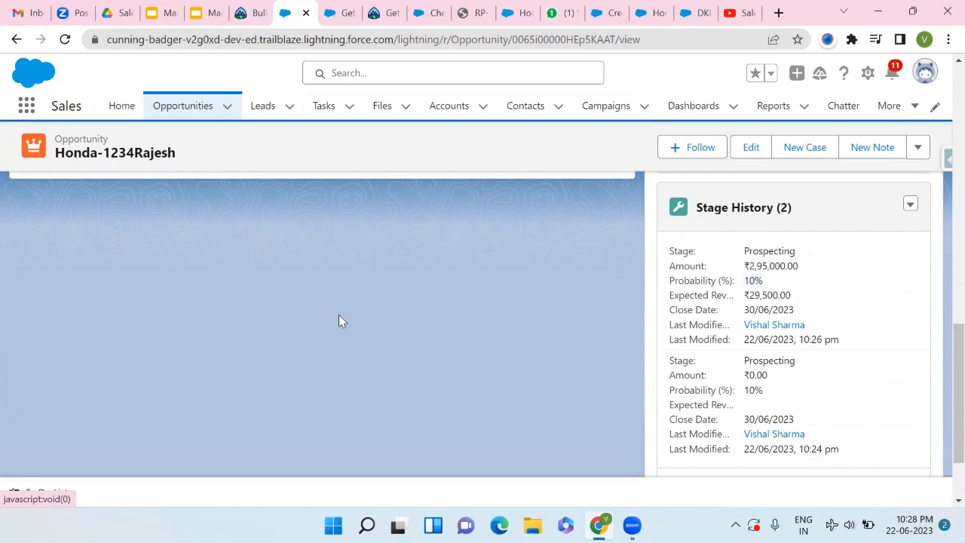
scroll(339, 321, up, 10)
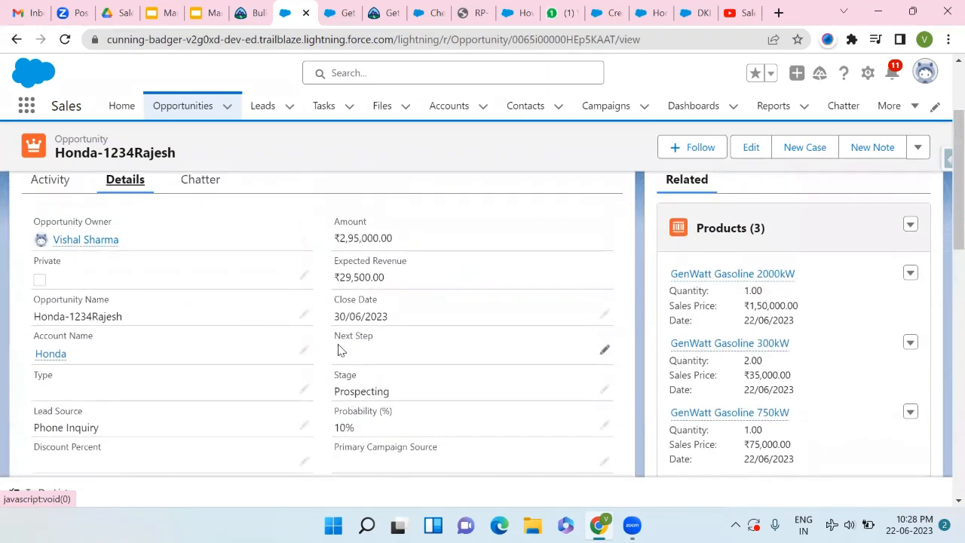
scroll(338, 349, up, 1)
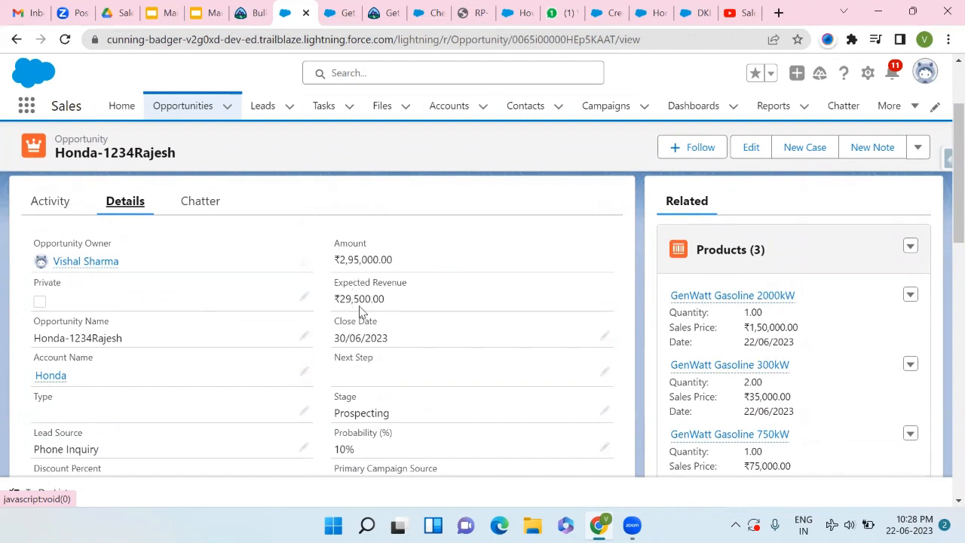
scroll(370, 302, up, 2)
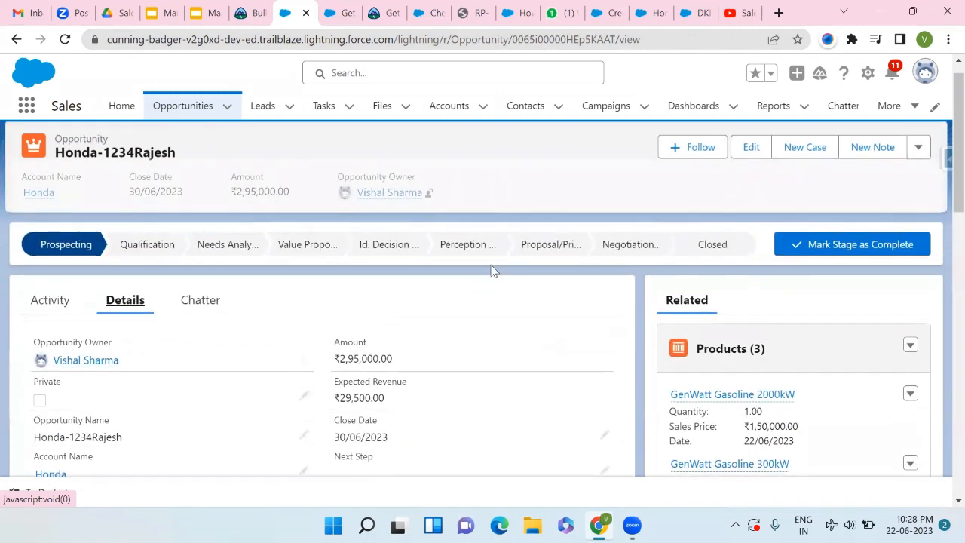
- Set Discount Percent to 2%, save it, and advance the stage to Qualification
click(805, 245)
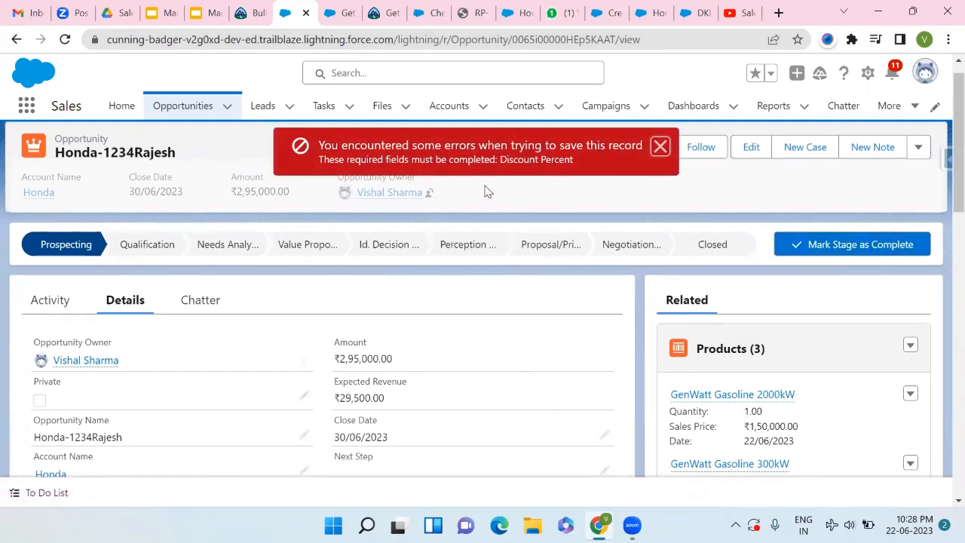
scroll(178, 416, down, 3)
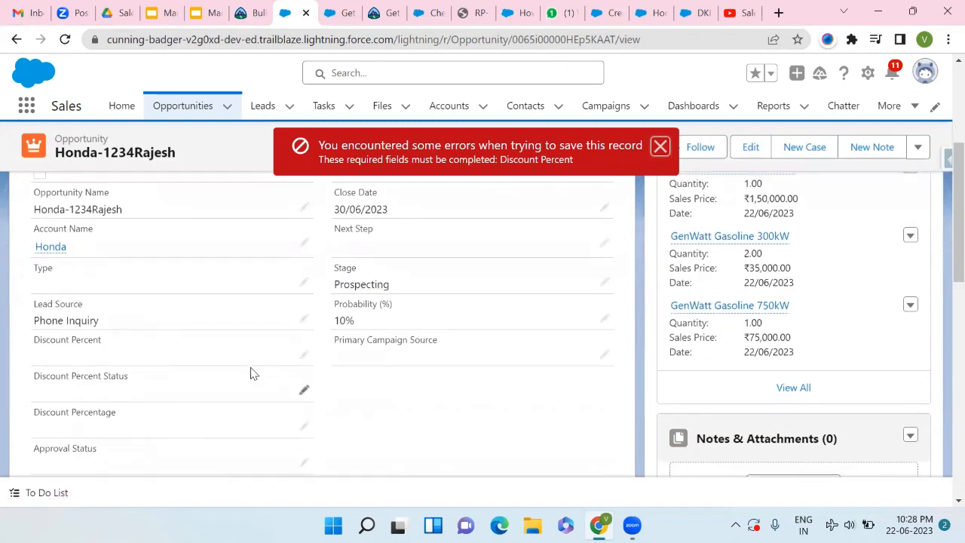
click(301, 356)
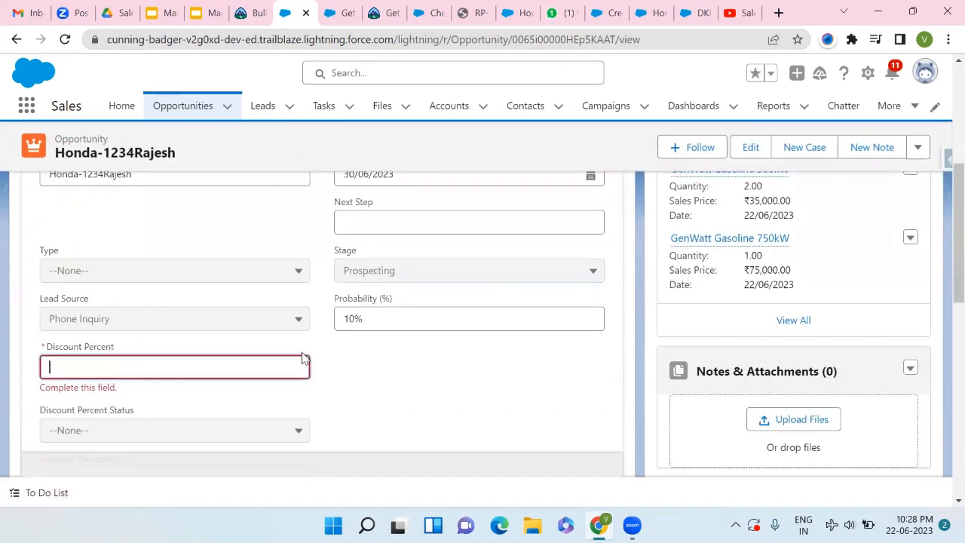
text(2)
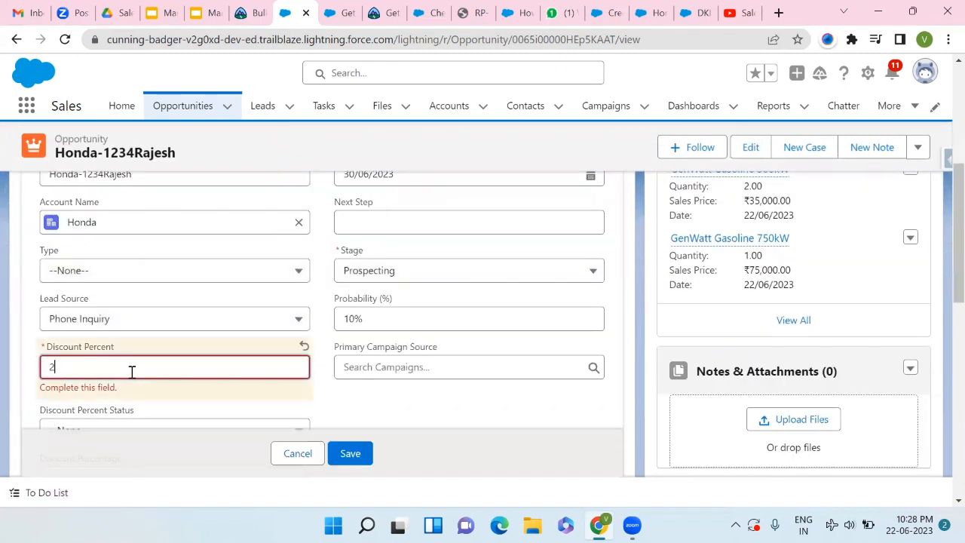
click(339, 452)
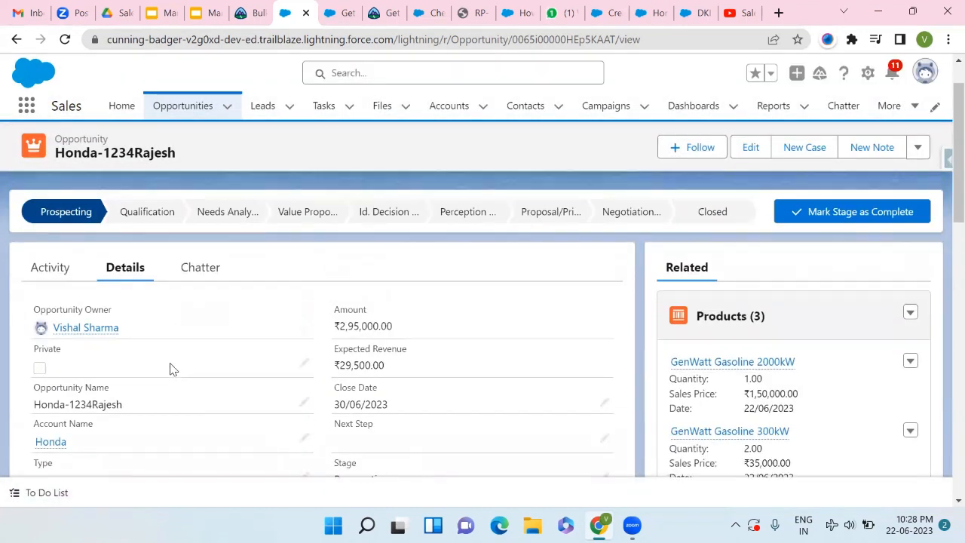
click(791, 276)
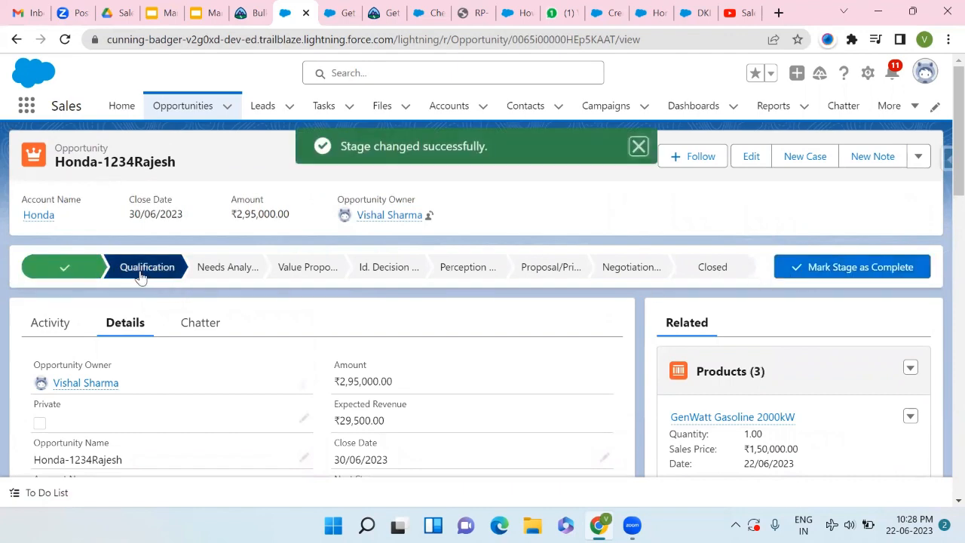
- Advance the opportunity to Needs Analysis, then Value Proposition, checking Stage History
scroll(663, 295, down, 3)
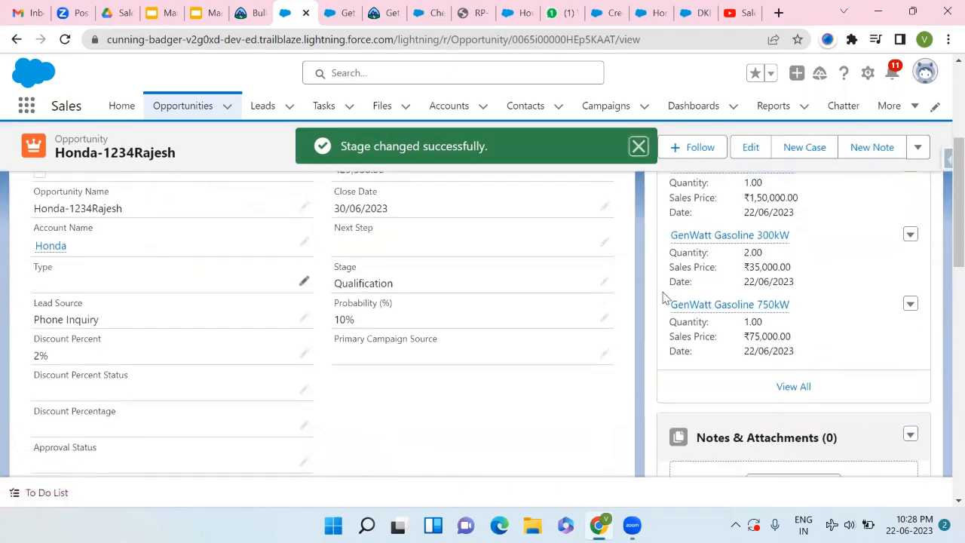
scroll(663, 294, down, 3)
scroll(662, 295, down, 5)
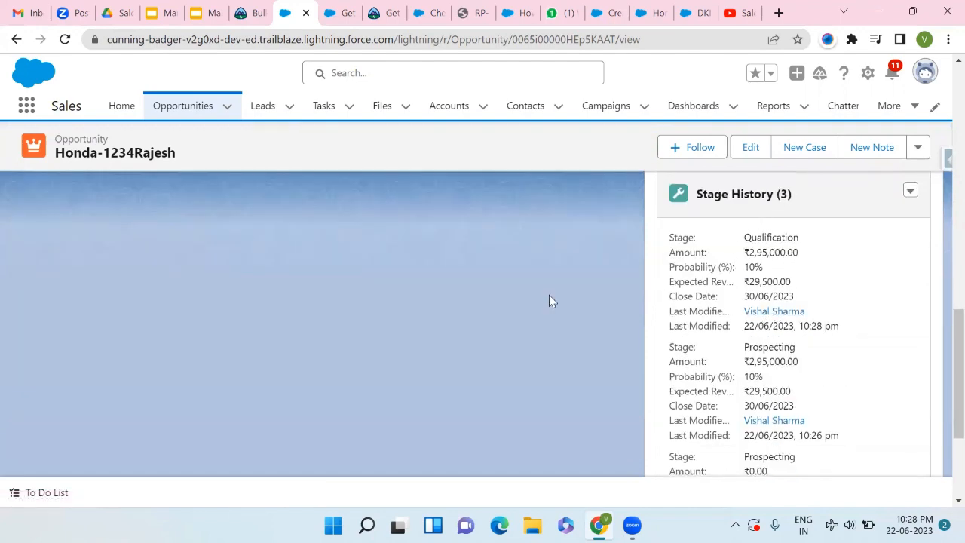
scroll(549, 302, up, 10)
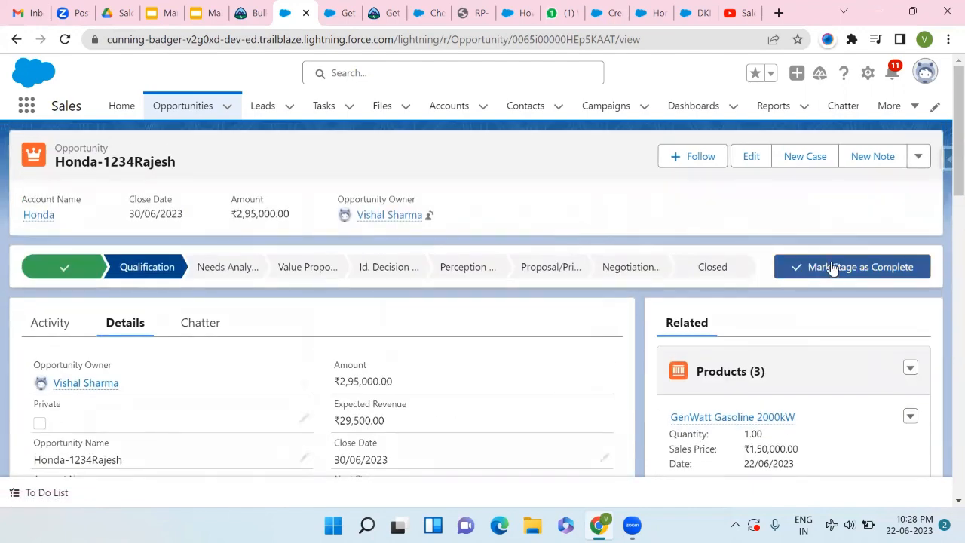
click(832, 268)
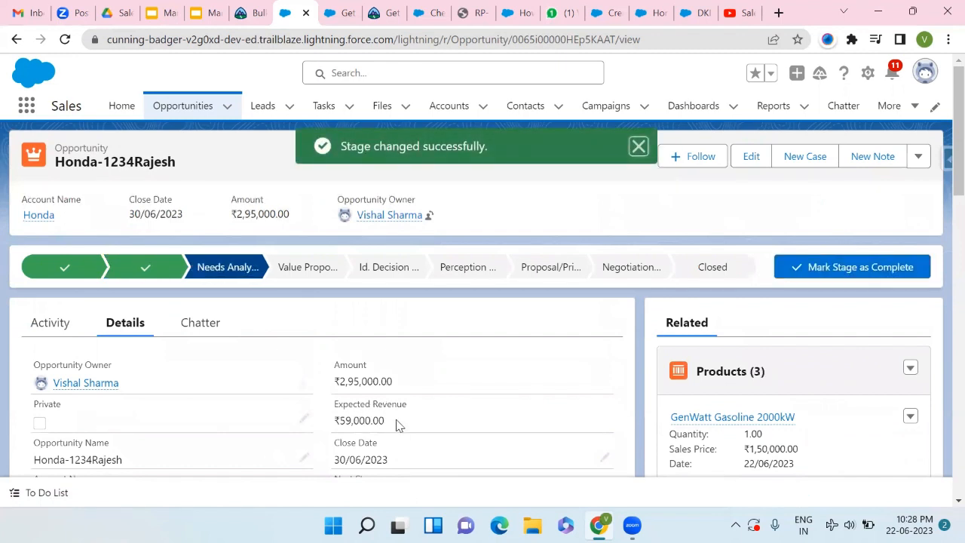
scroll(345, 382, down, 1)
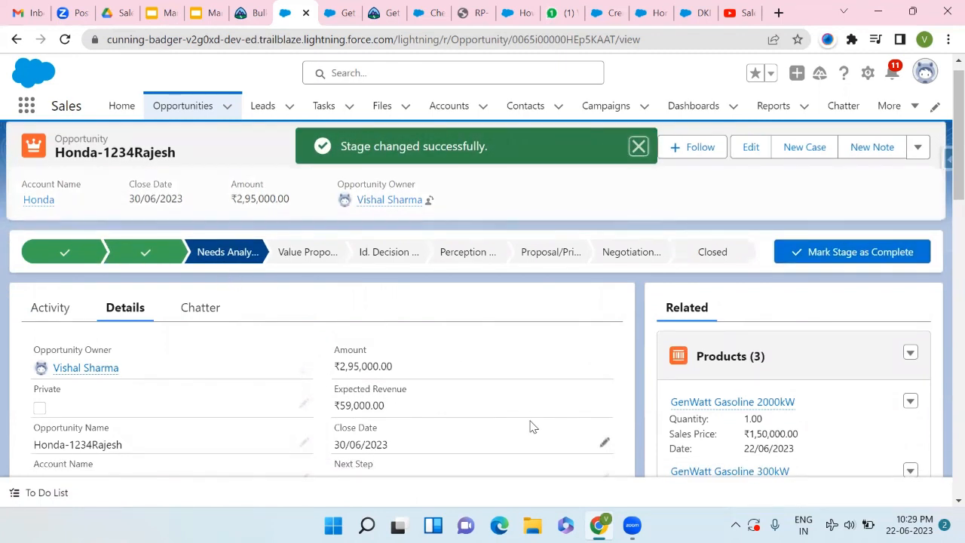
scroll(530, 427, down, 8)
scroll(530, 427, down, 5)
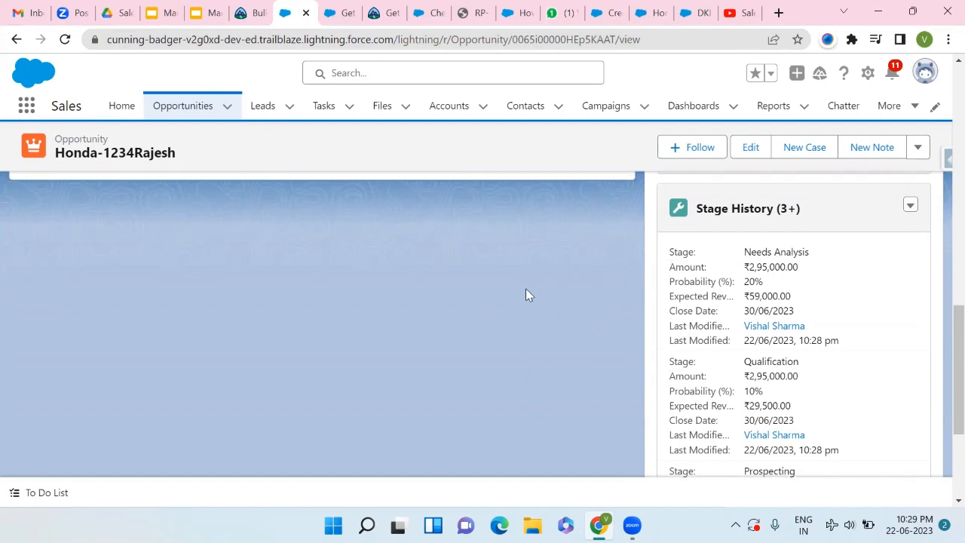
scroll(528, 293, up, 15)
click(815, 269)
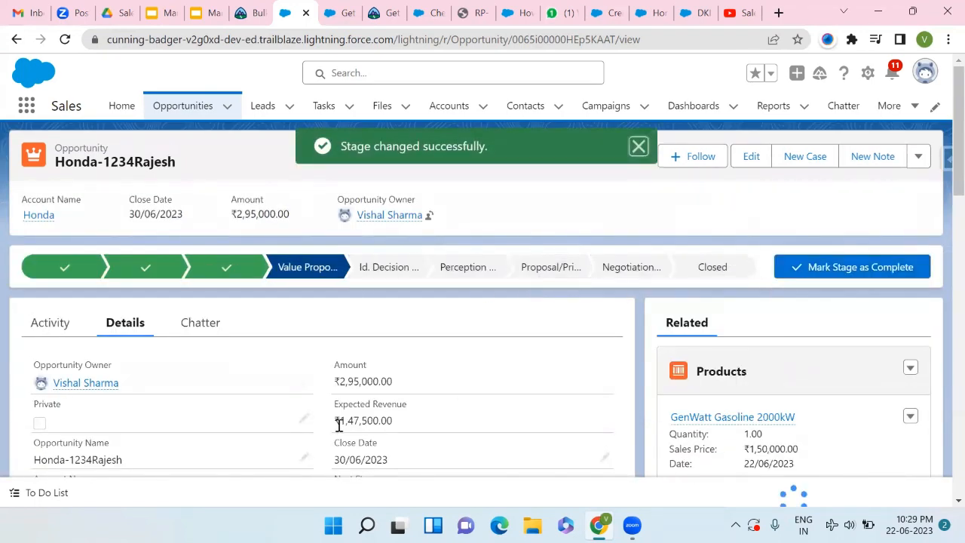
- Keep advancing the opportunity's stage through to Negotiation/Review
click(812, 272)
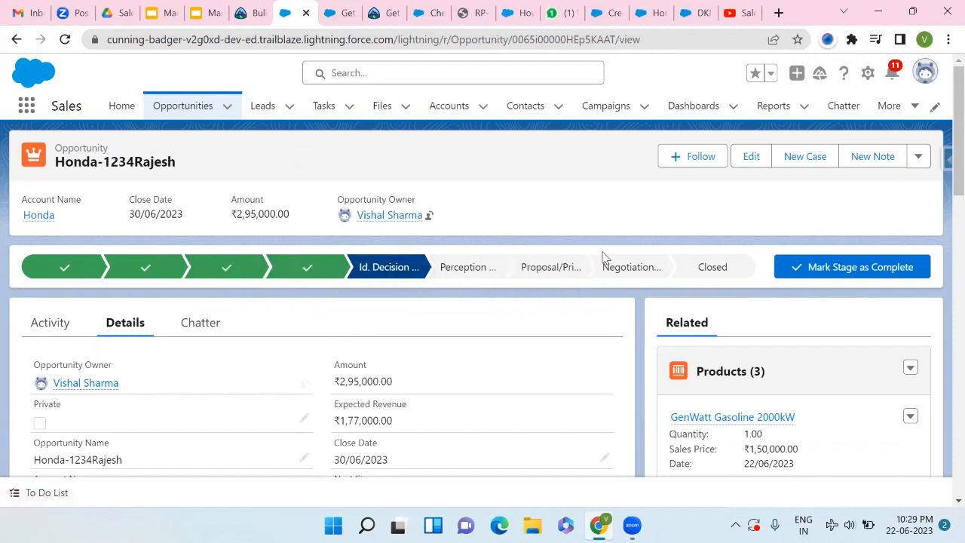
click(823, 269)
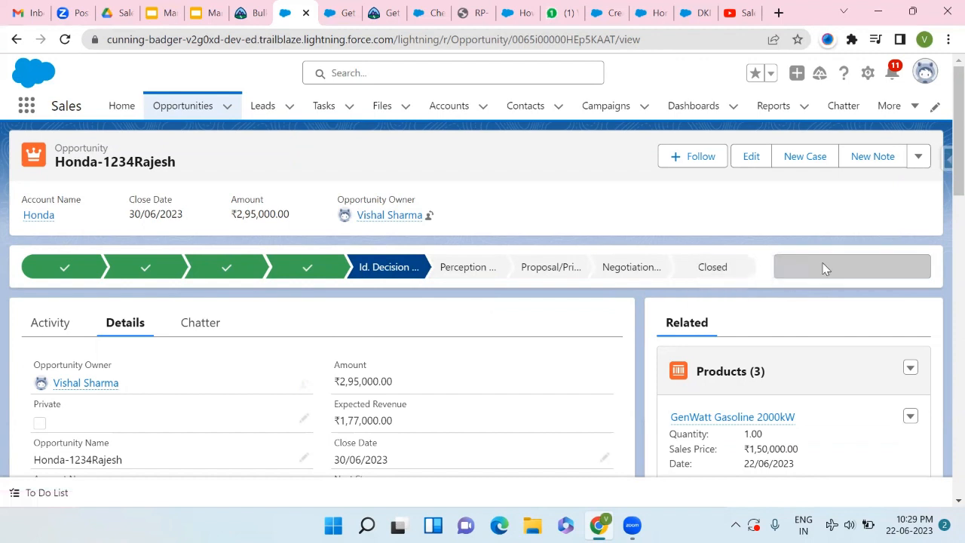
click(823, 268)
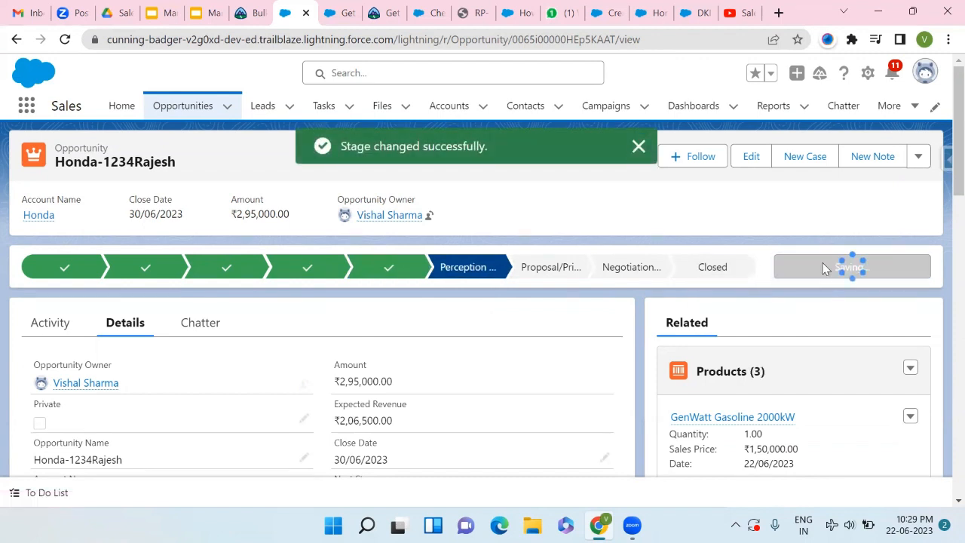
click(823, 268)
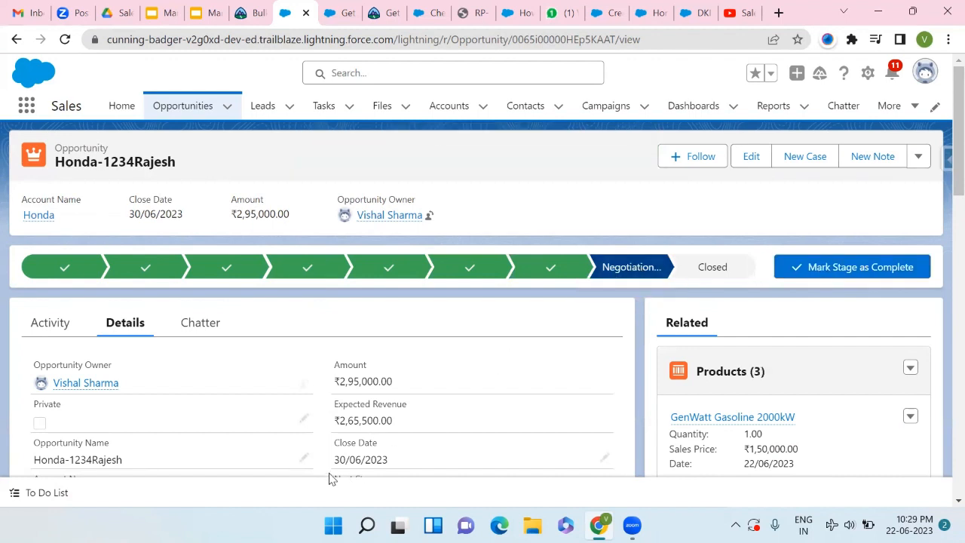
- Start closing Honda-1234Rajesh as Closed Won, then cancel so it stays at Negotiation and return Home
click(866, 279)
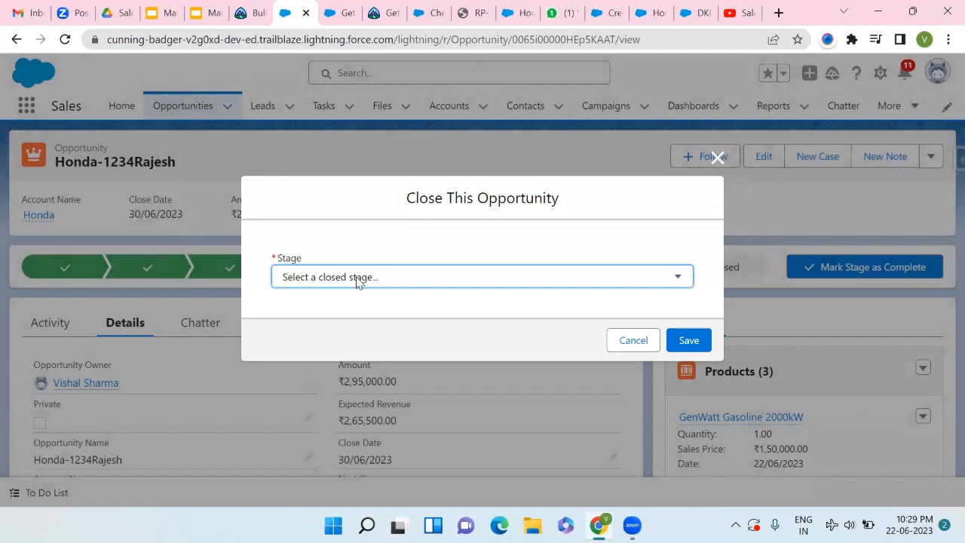
click(358, 281)
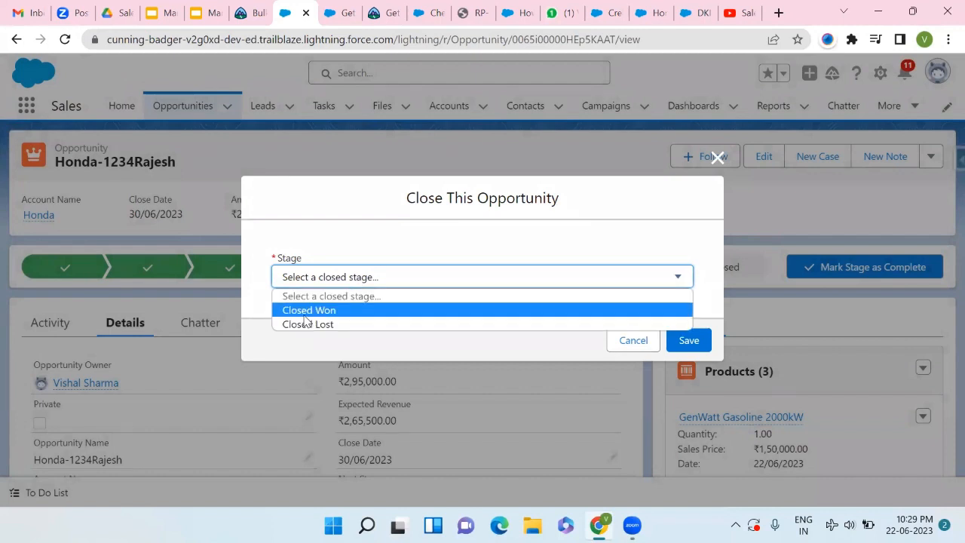
click(349, 311)
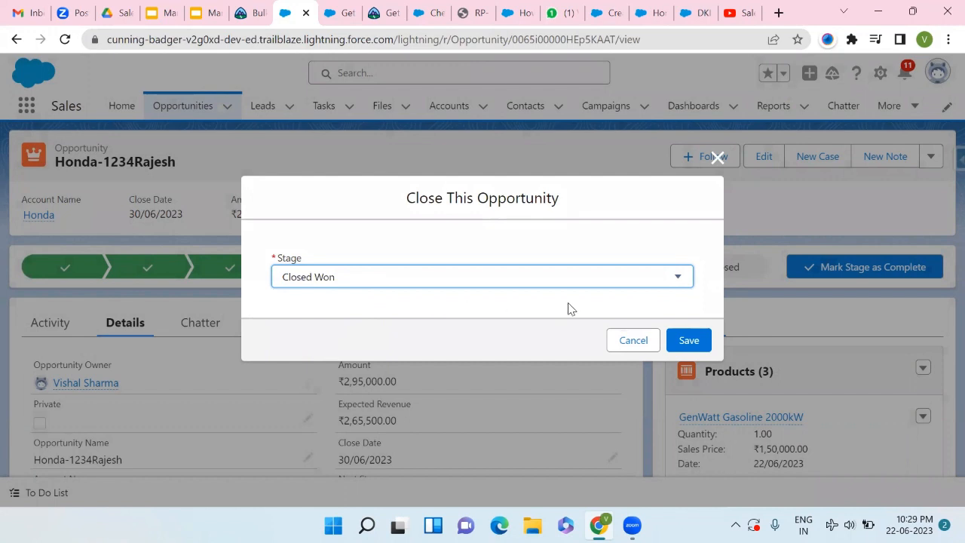
click(632, 340)
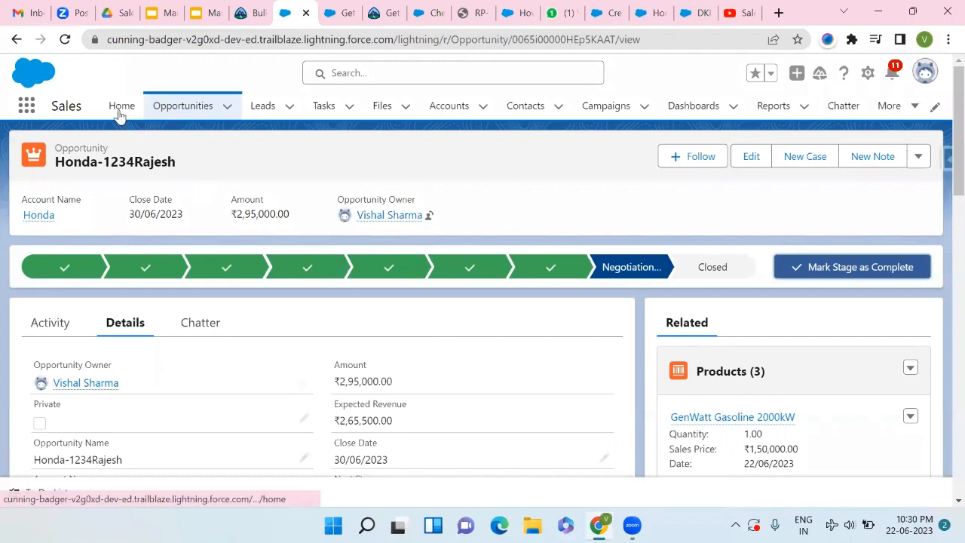
click(119, 109)
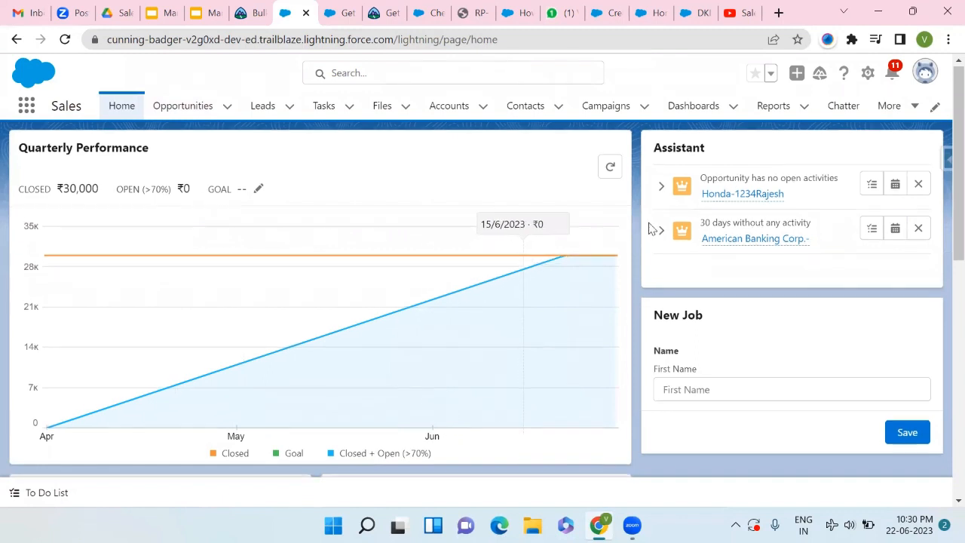
- Expand the Honda-1234Rajesh reminder, refresh Quarterly Performance to ₹2,95,000 open, and open that opportunity
mouse_move(722, 193)
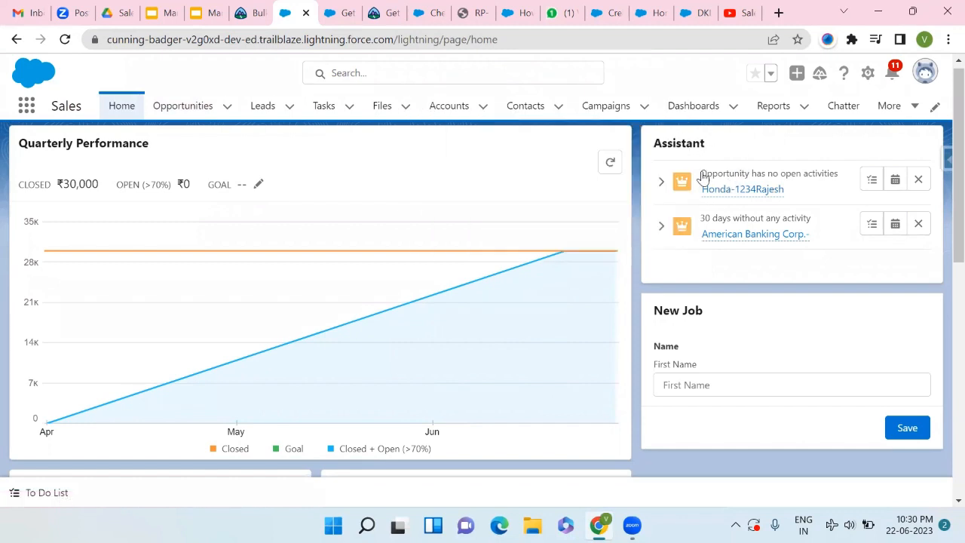
click(661, 182)
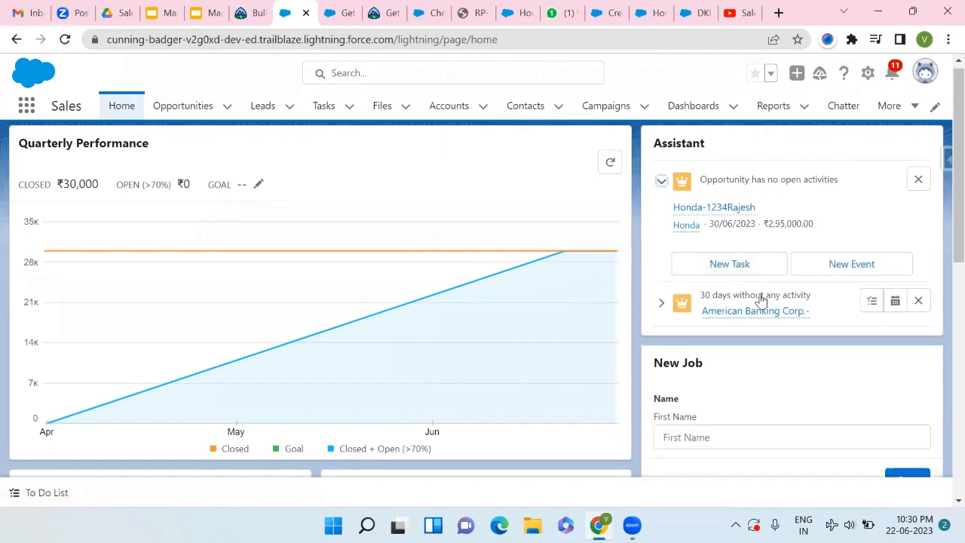
scroll(698, 302, down, 4)
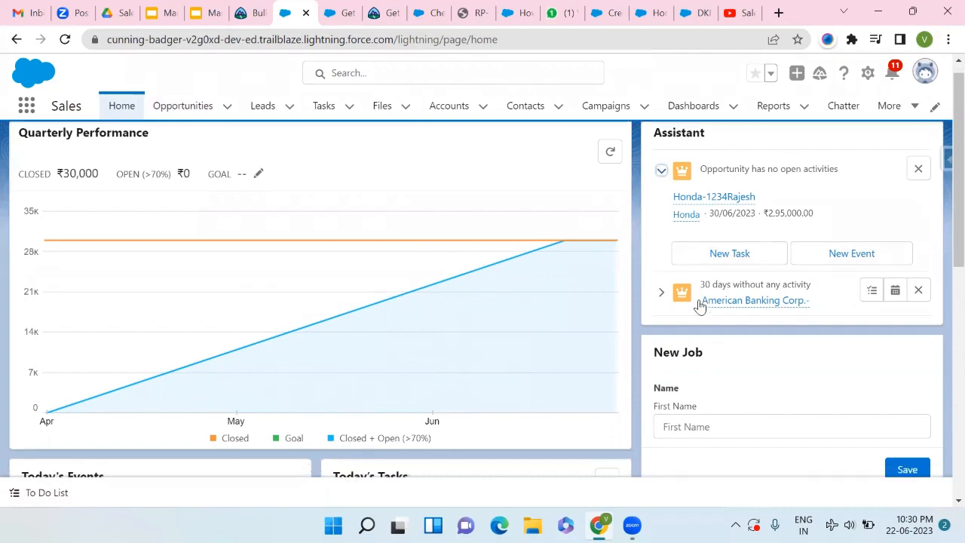
scroll(357, 319, up, 4)
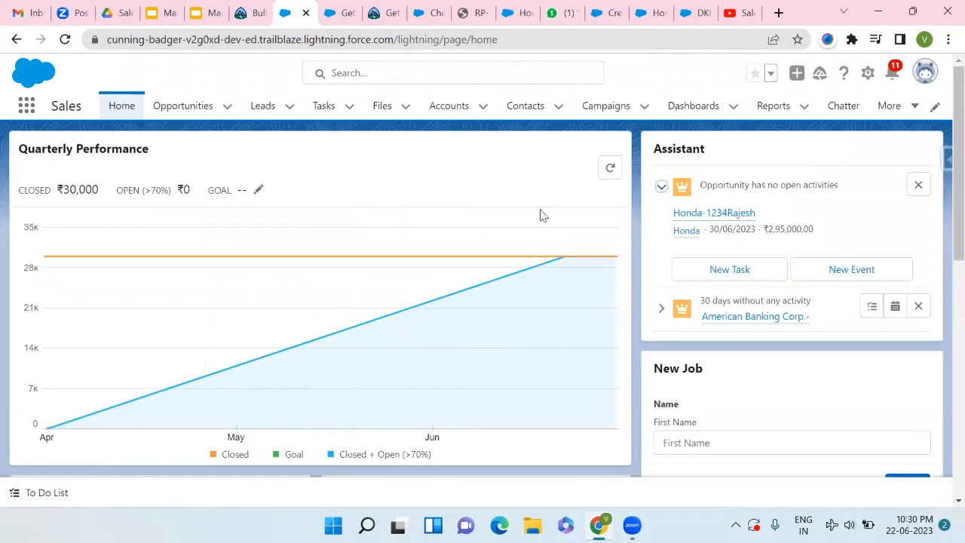
click(609, 170)
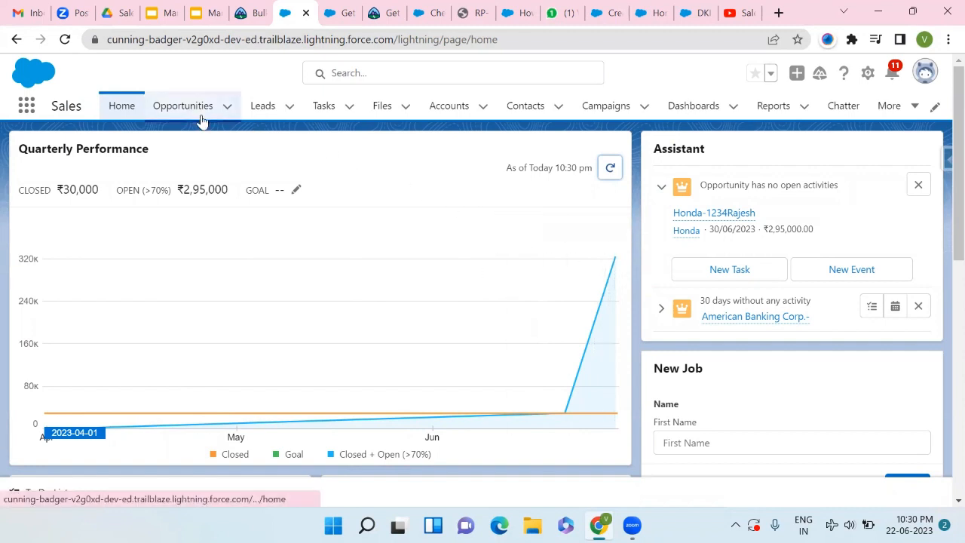
click(715, 217)
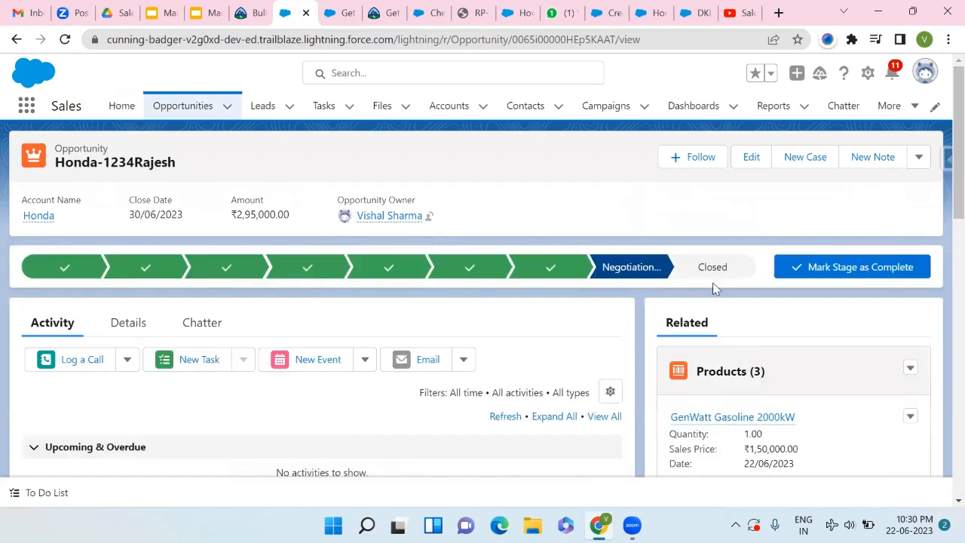
- Save Honda-1234Rajesh as Closed Won with close date 22/06/2023, then return to Home
click(841, 270)
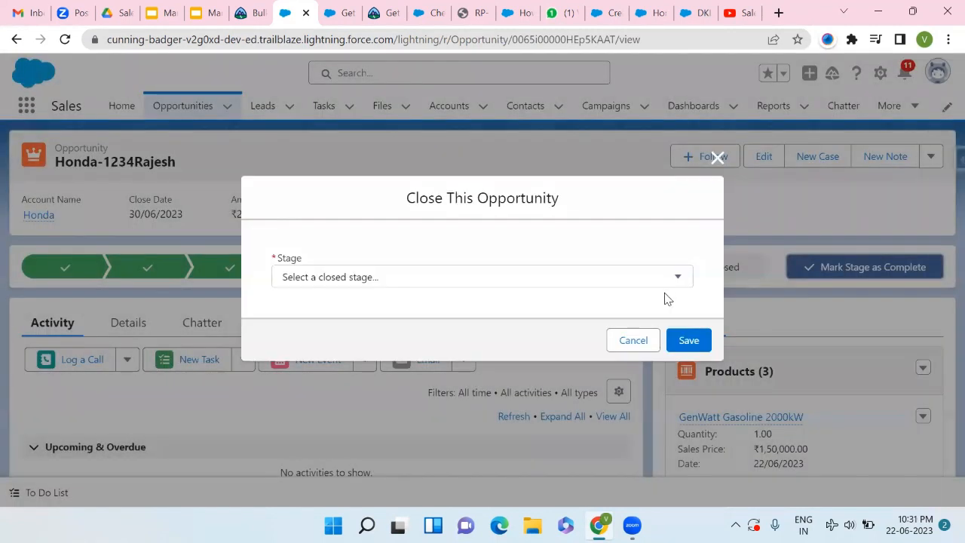
click(670, 274)
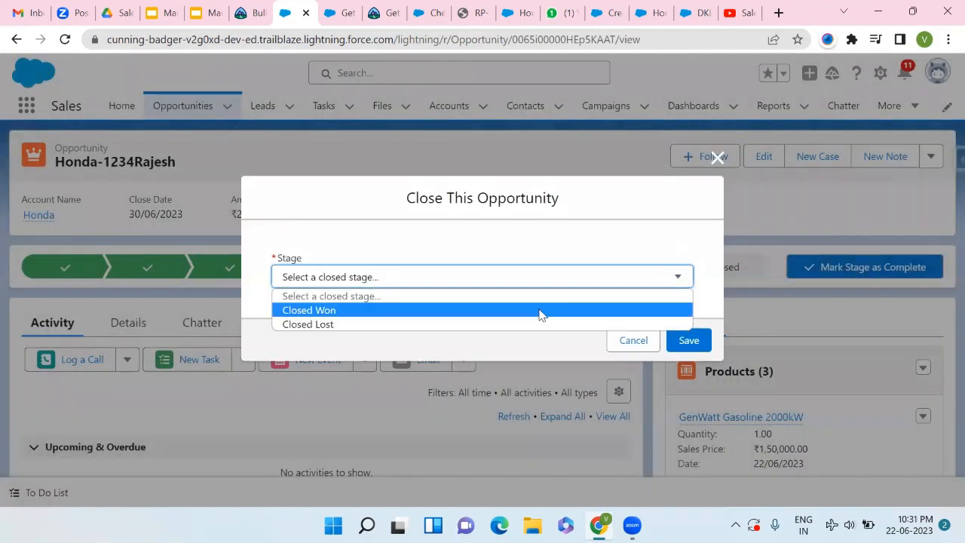
click(536, 311)
click(683, 340)
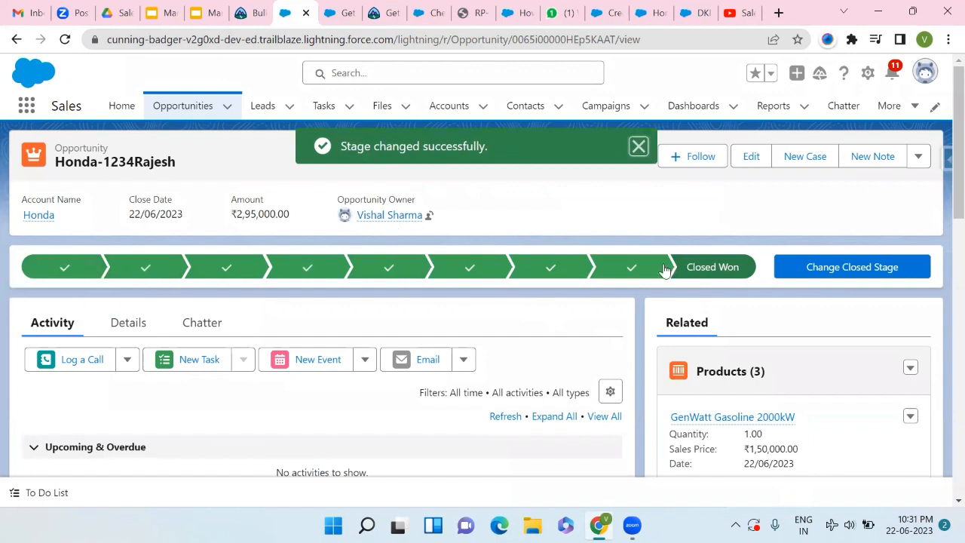
click(116, 109)
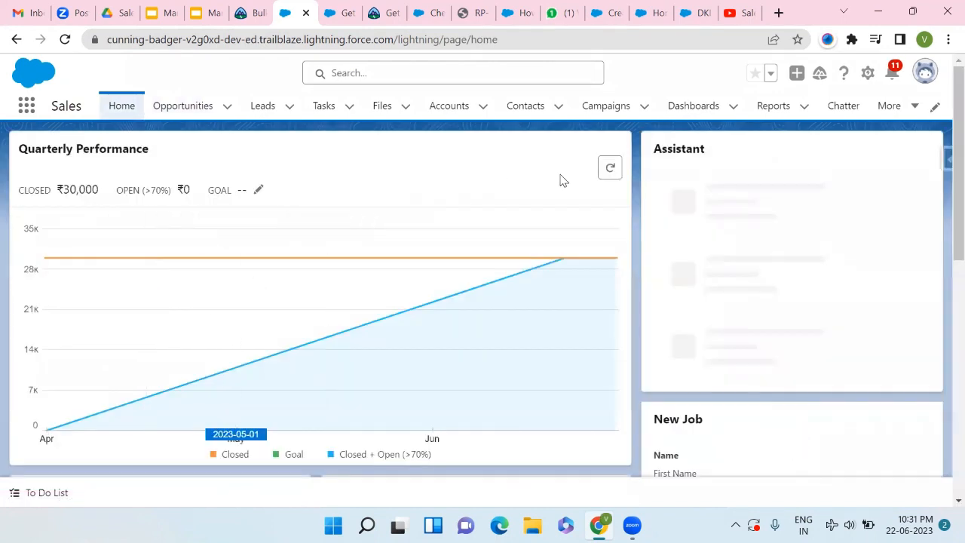
- Refresh the Quarterly Performance chart so it shows ₹3,25,000 closed and ₹0 open
click(612, 180)
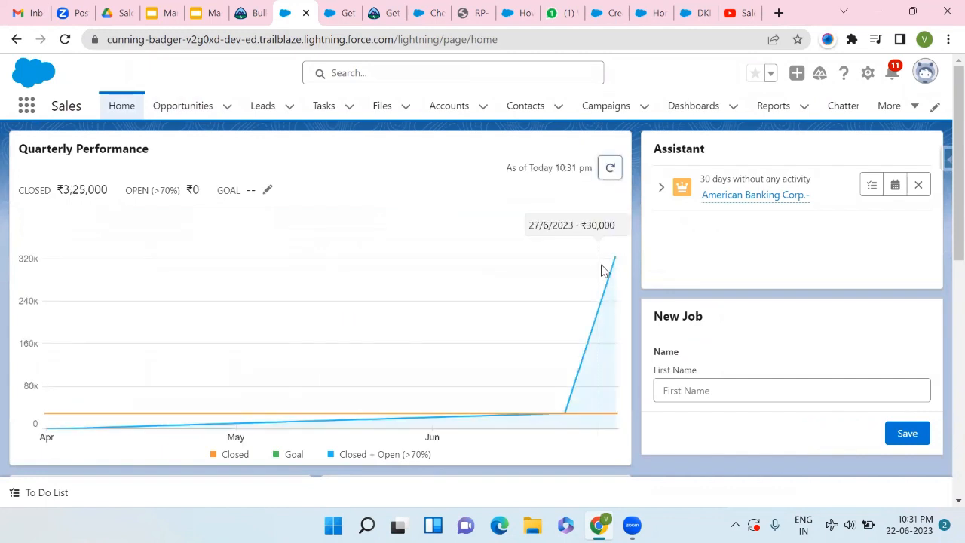
mouse_move(615, 261)
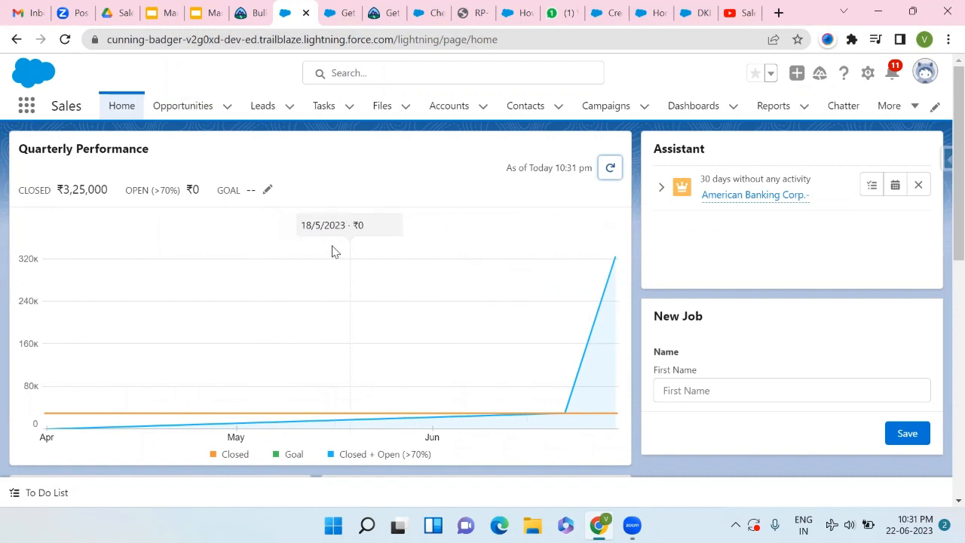
- Open American Banking Corp. and advance it four stages from Qualification to Perception Analysis
click(731, 199)
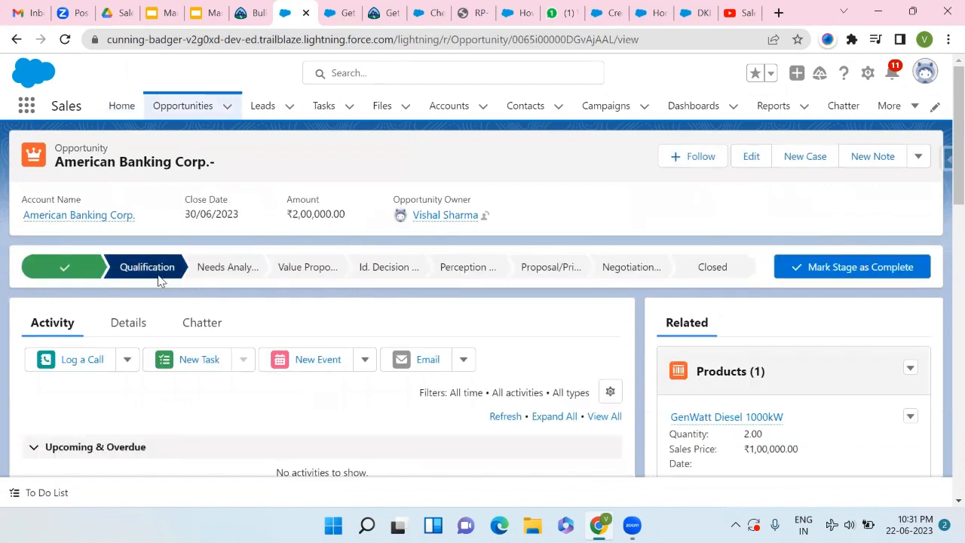
click(857, 265)
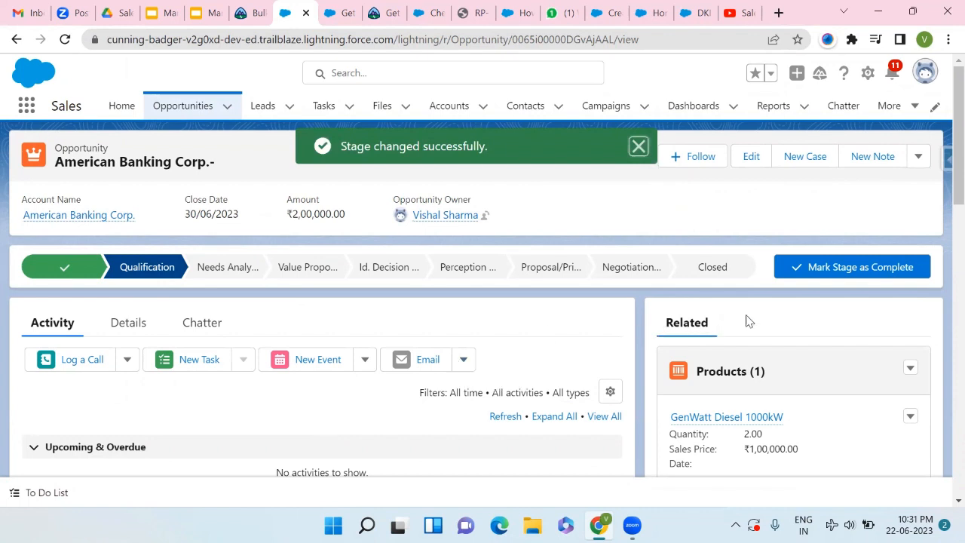
click(791, 276)
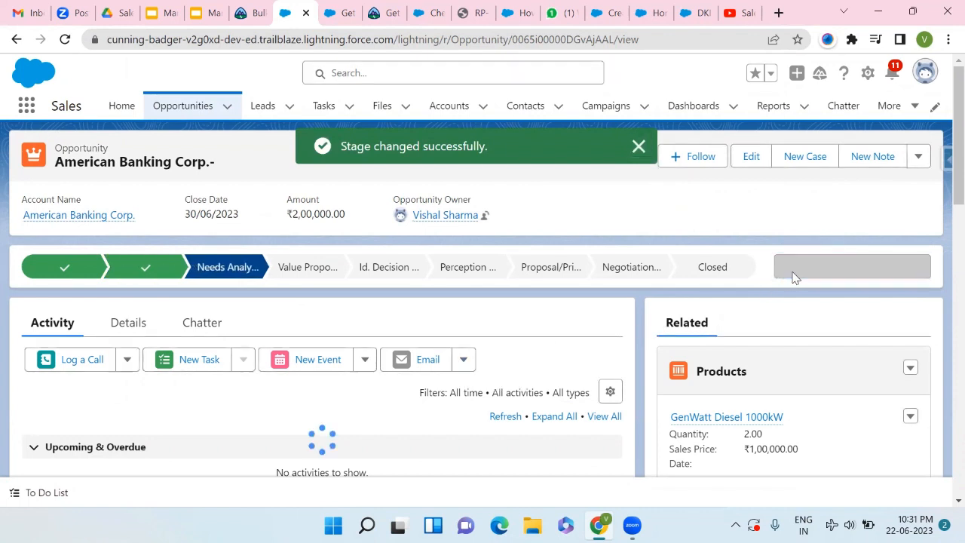
click(792, 276)
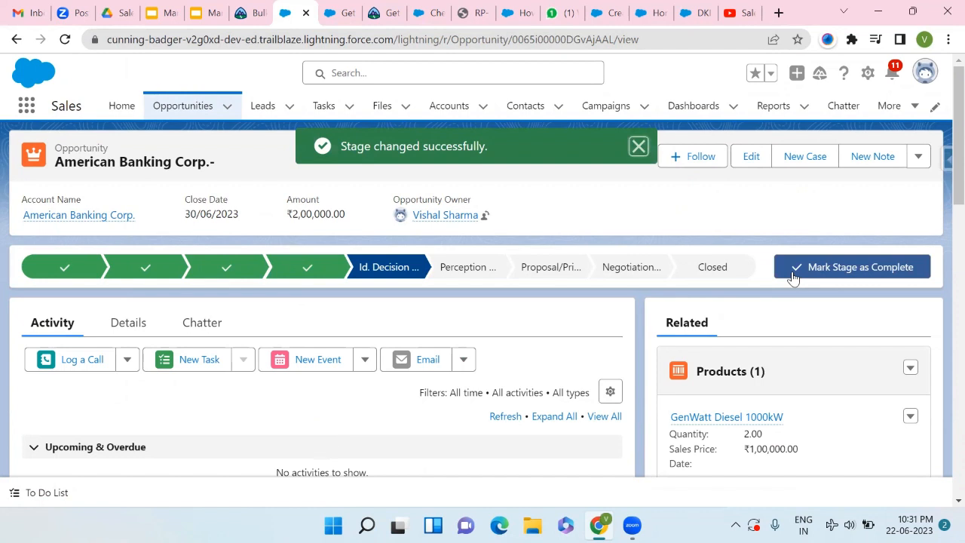
click(792, 277)
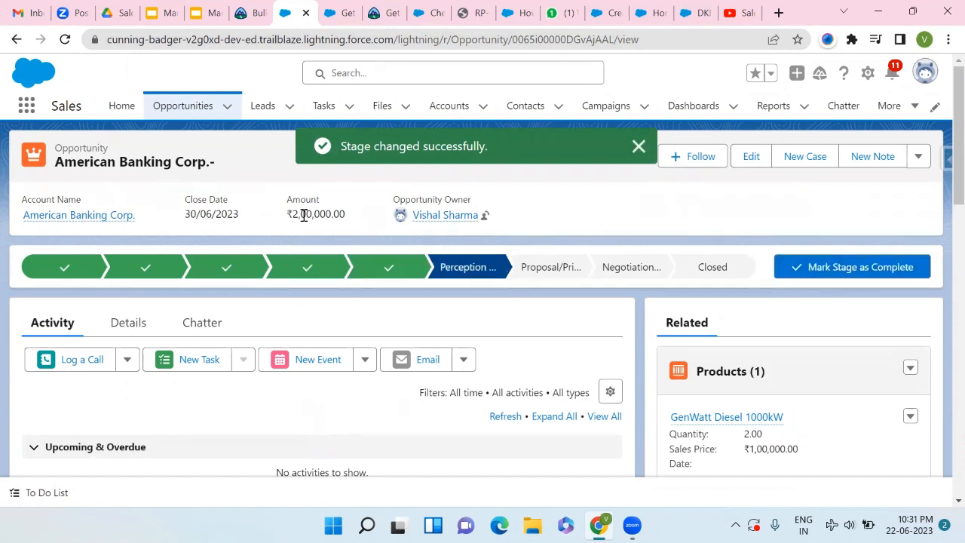
click(121, 109)
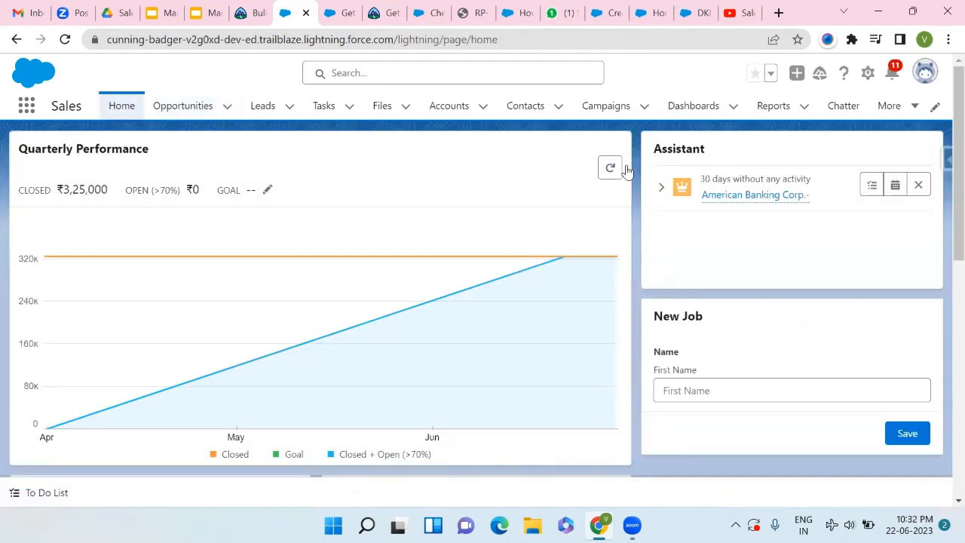
- Refresh and check the Quarterly Performance chart, then open the All Opportunities list of 34 items
click(610, 168)
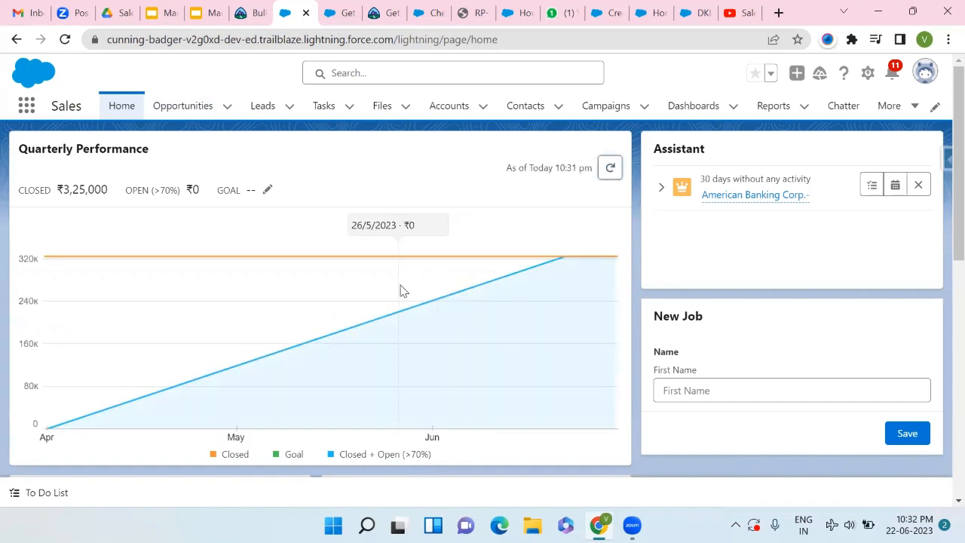
click(610, 171)
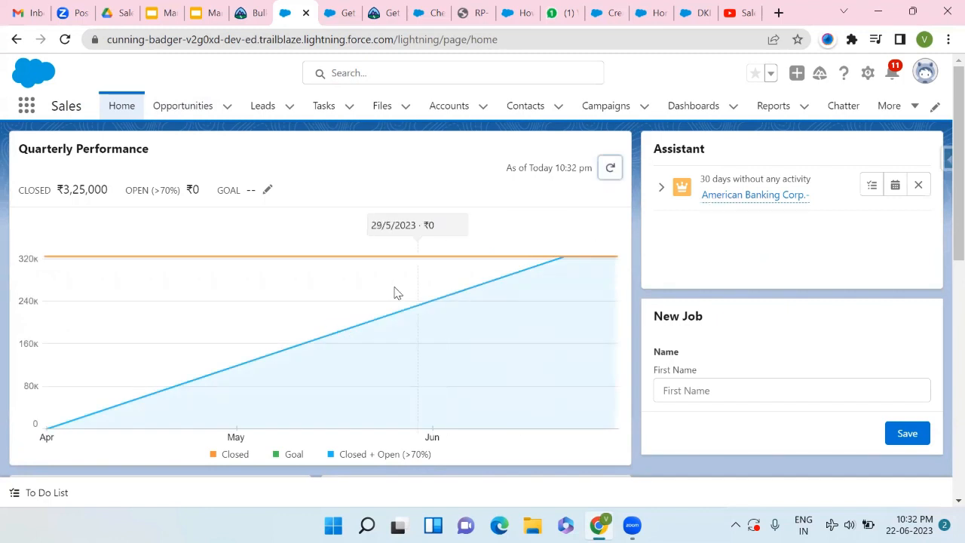
scroll(309, 273, down, 1)
scroll(299, 267, up, 1)
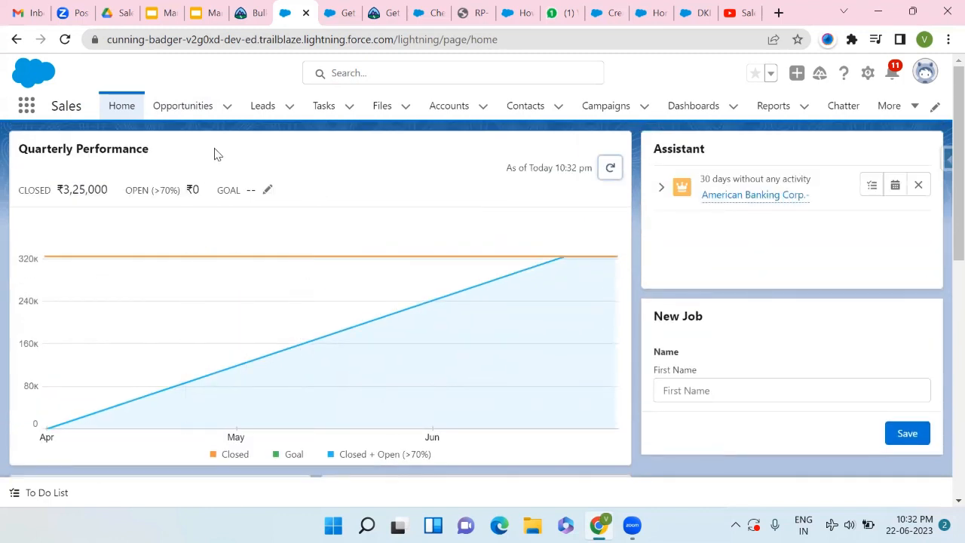
click(179, 117)
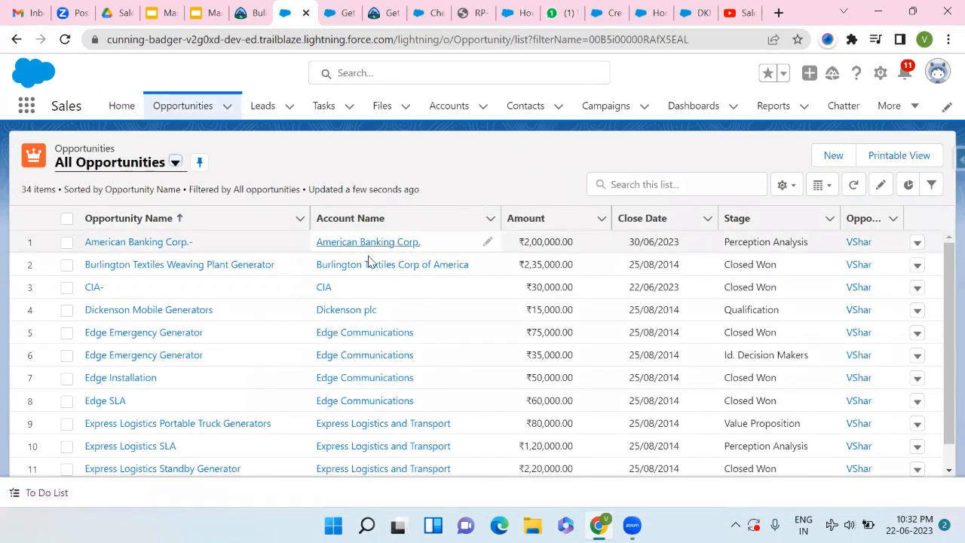
scroll(310, 419, down, 5)
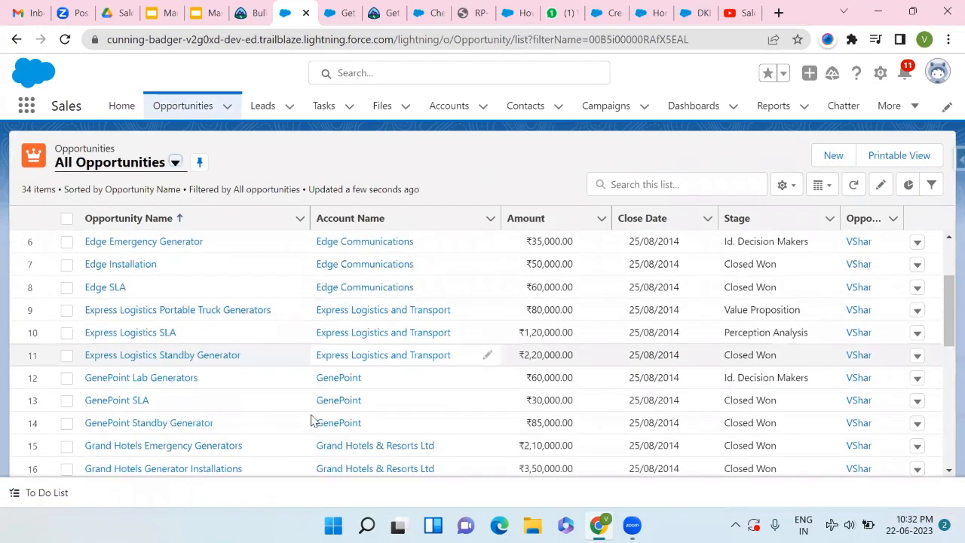
scroll(310, 420, up, 5)
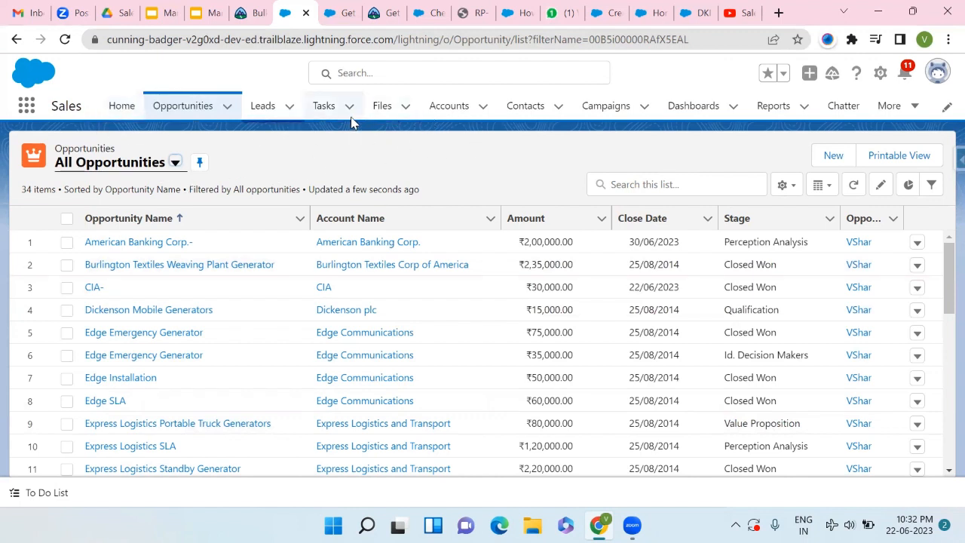
click(123, 113)
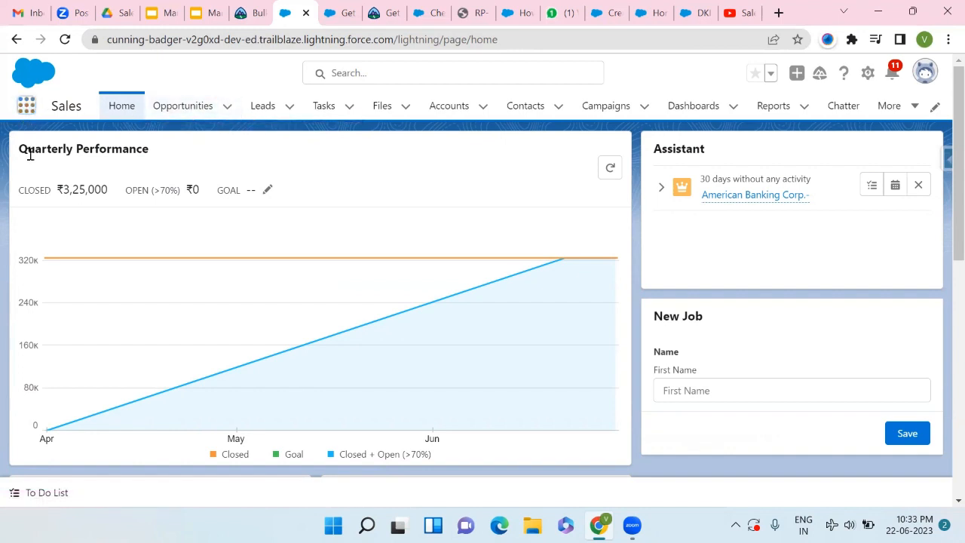
click(27, 106)
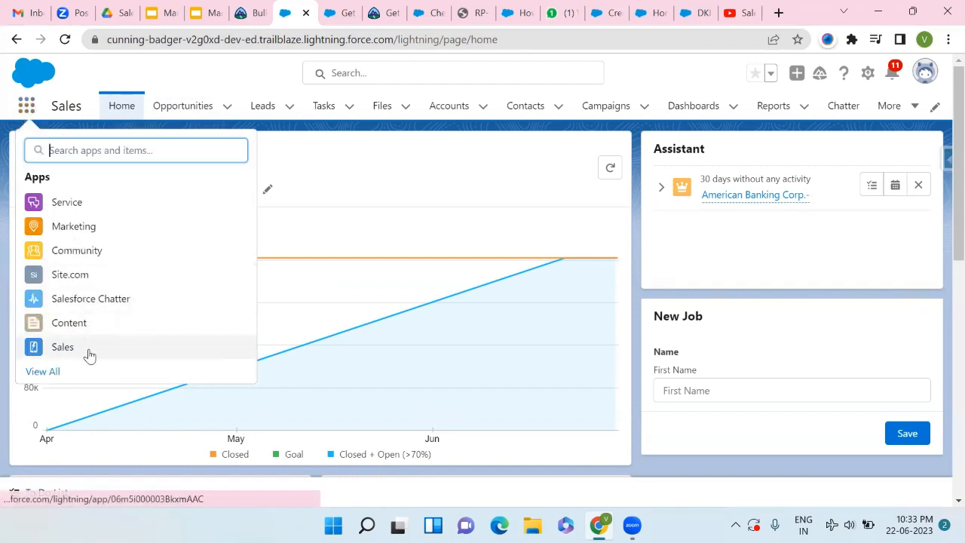
- In the Sales app, open the All Open Leads list and the Aethna Home Products lead
click(181, 123)
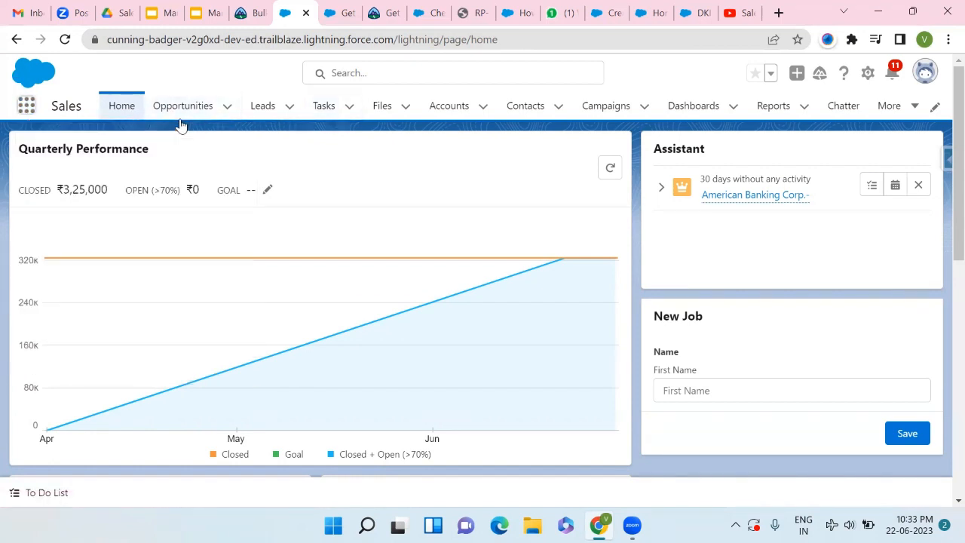
click(277, 121)
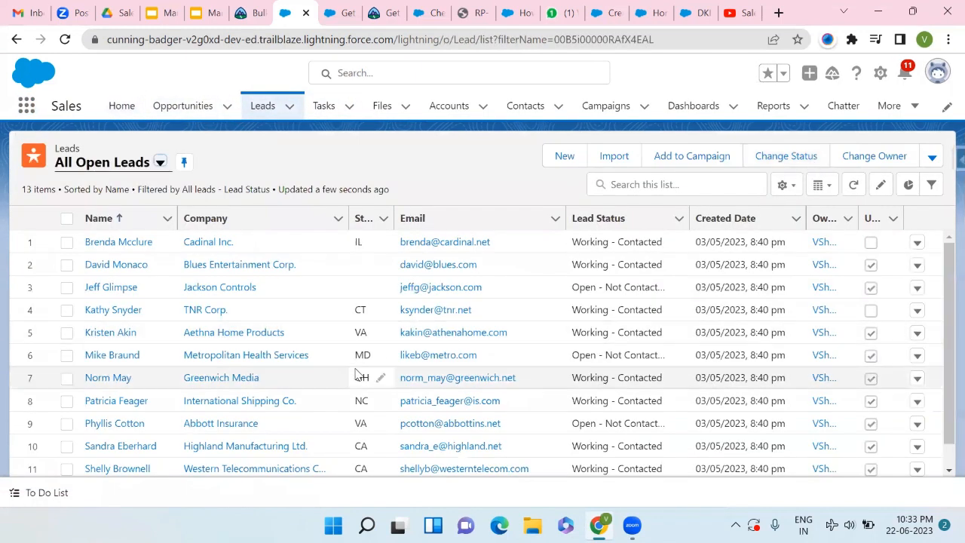
click(112, 337)
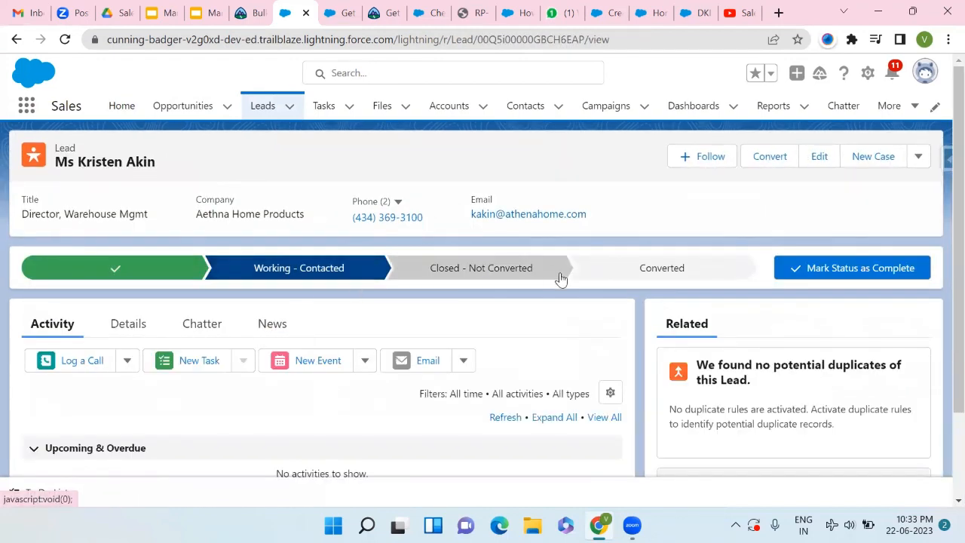
- Mark Aethna Home Products as Closed - Not Converted without converting, then switch to the Marketing Cloud slides
click(837, 276)
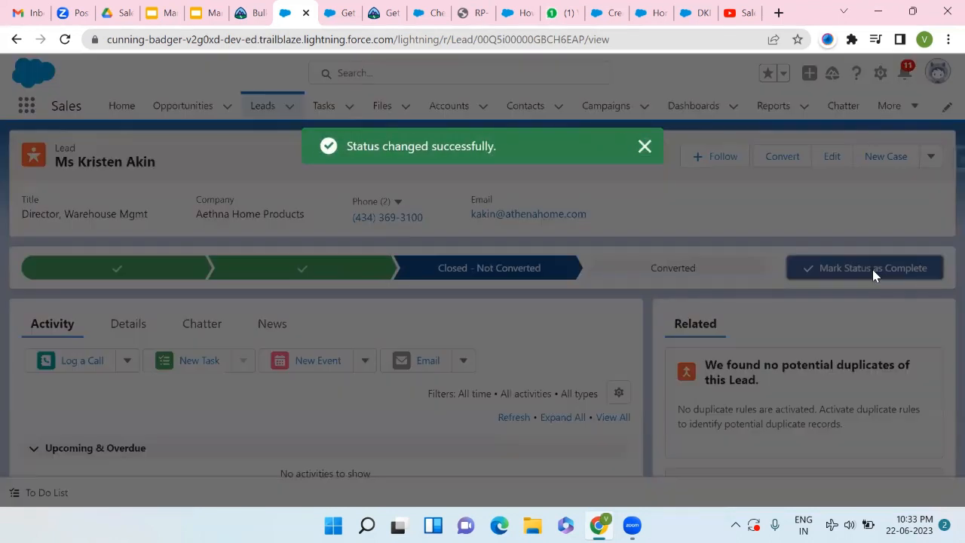
click(872, 271)
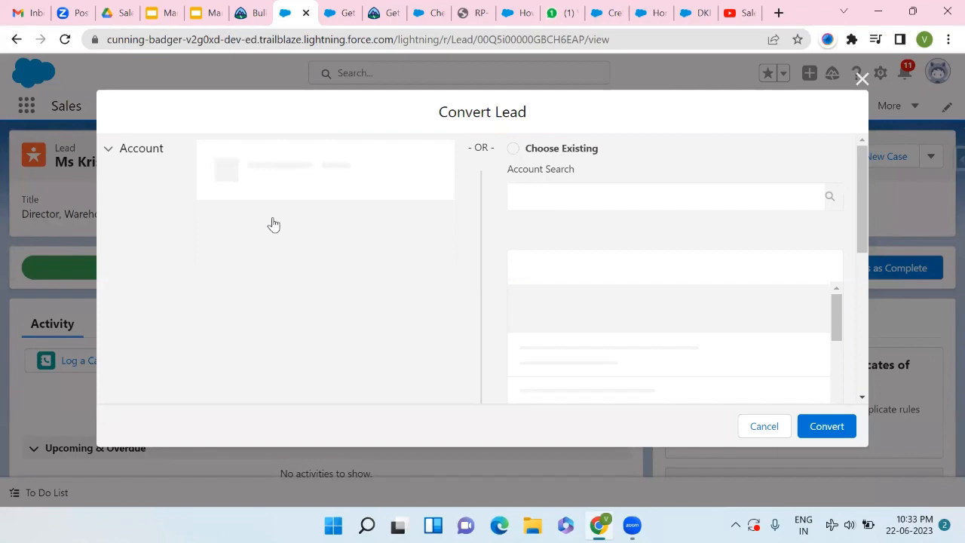
key(Escape)
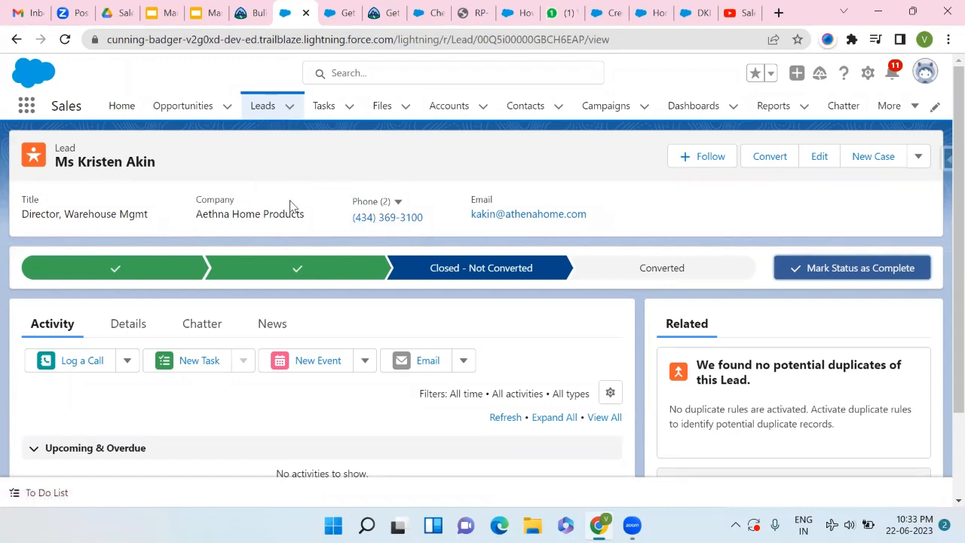
click(208, 128)
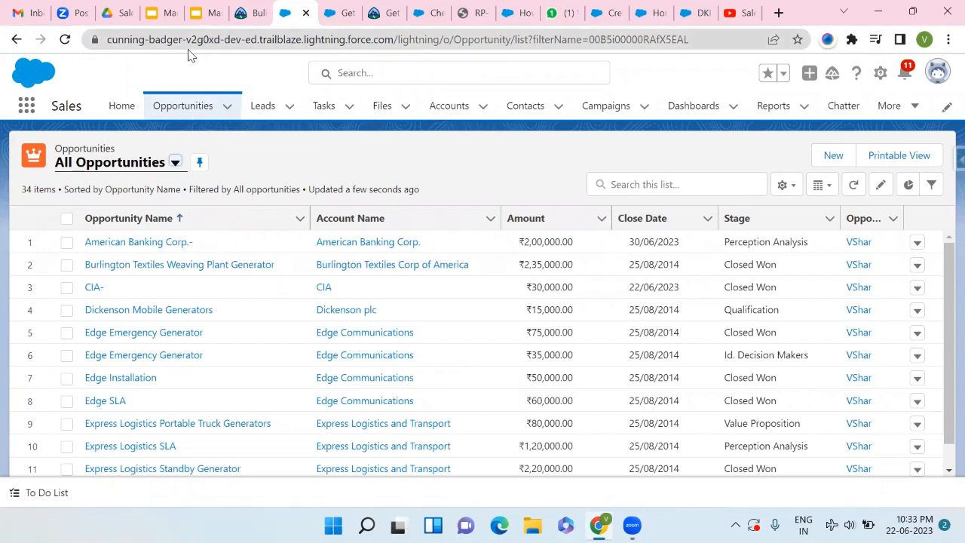
click(165, 13)
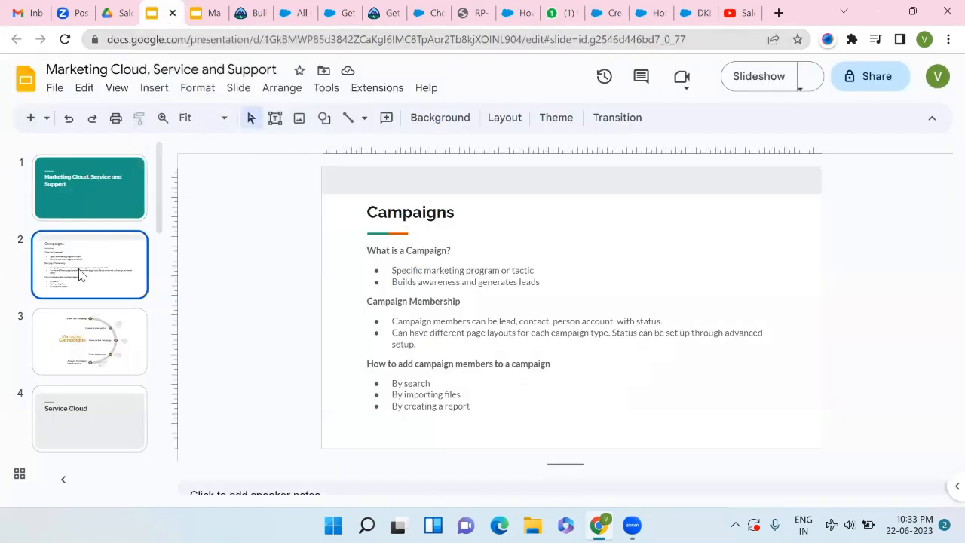
click(103, 194)
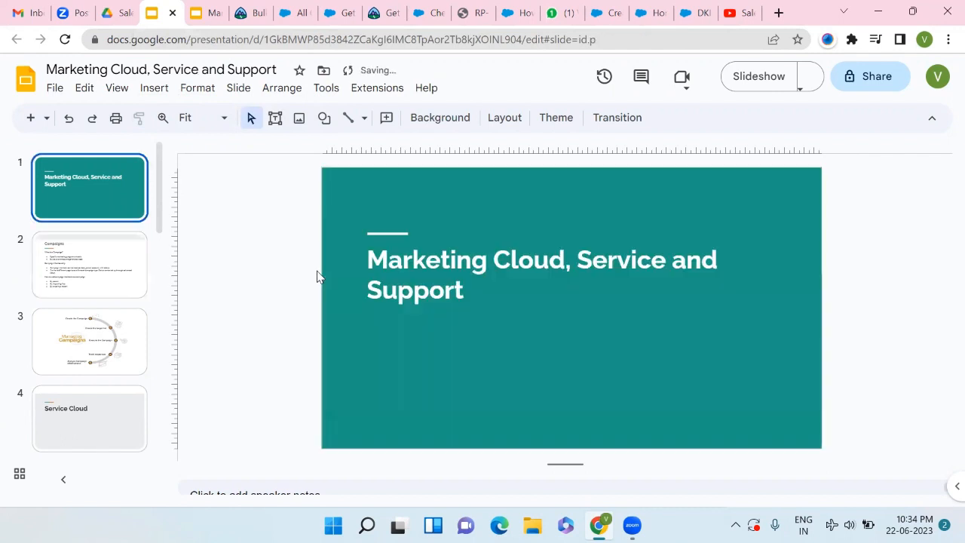